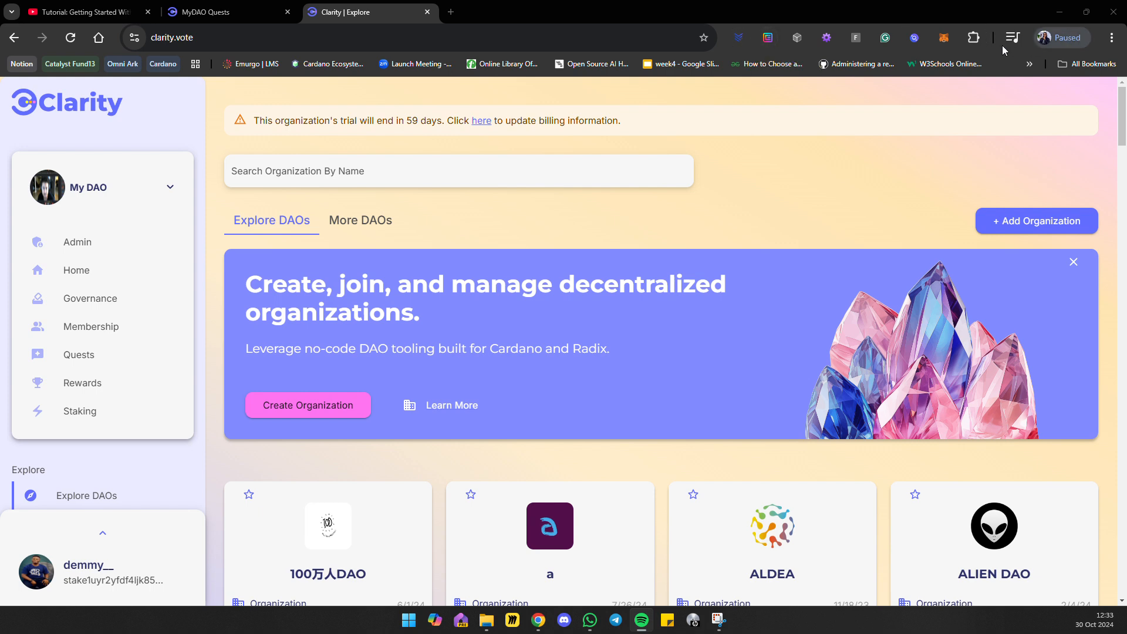
View the list of installed browser extensions and close it again.
{"action": "left_click", "coordinate": [973, 37]}
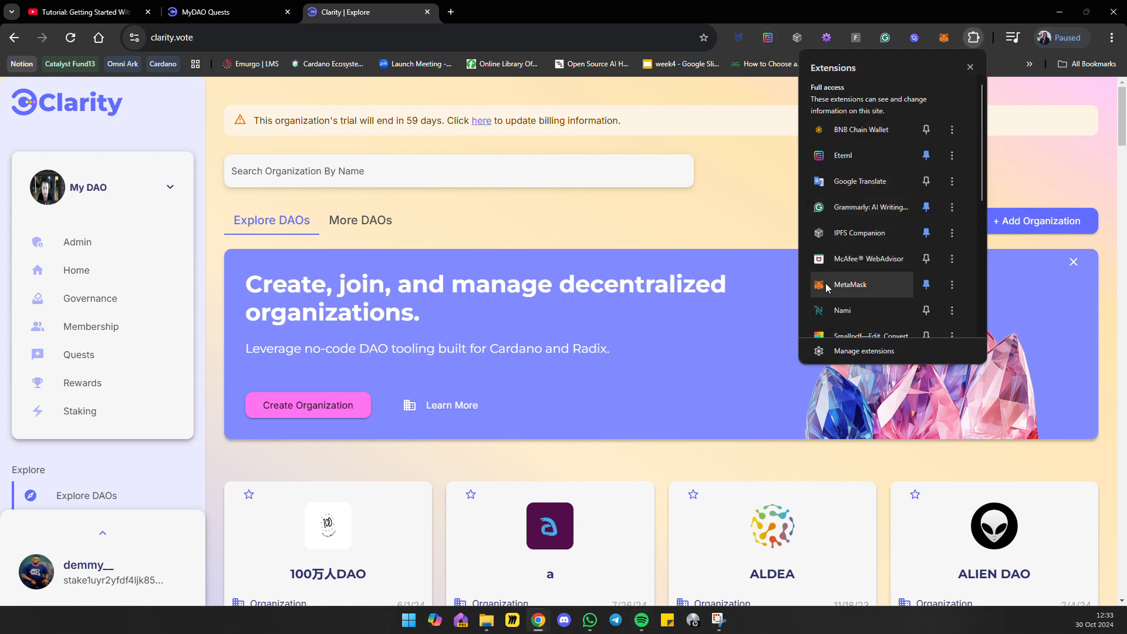
{"action": "left_click", "coordinate": [757, 194]}
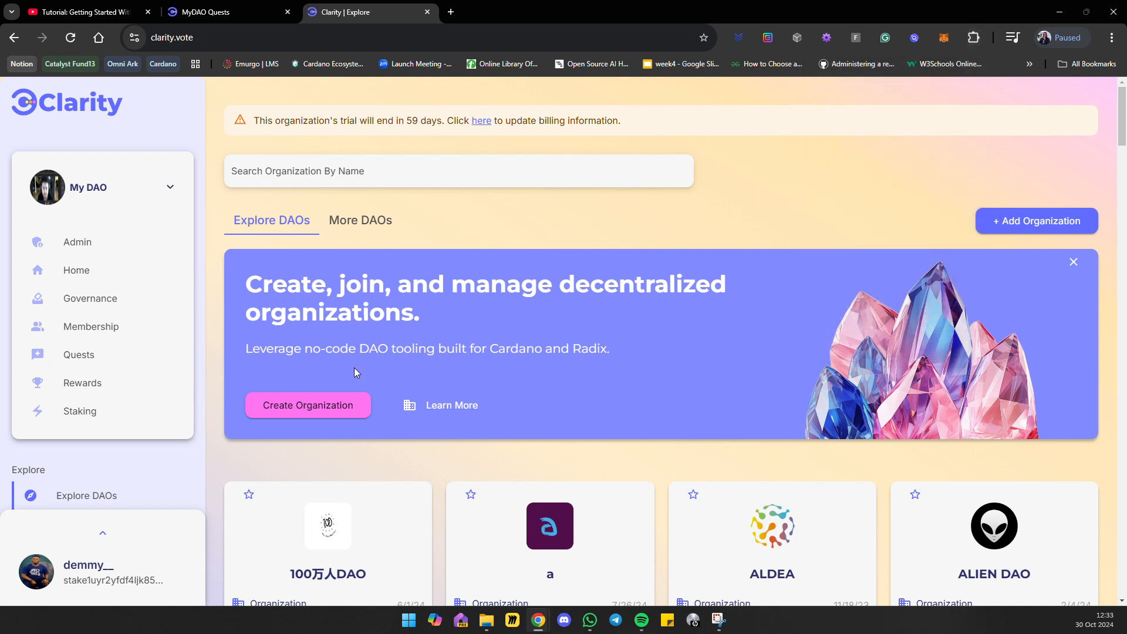
Start creating an organization without a referral code and inspect the form's name and description fields.
{"action": "left_click", "coordinate": [300, 416]}
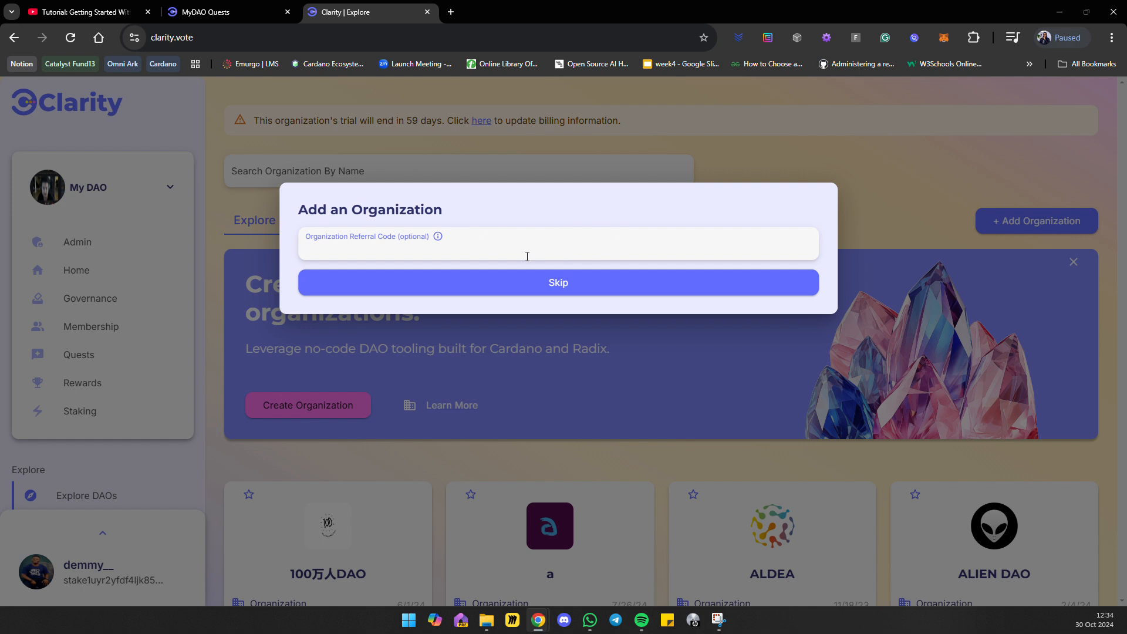
{"action": "left_click", "coordinate": [557, 283]}
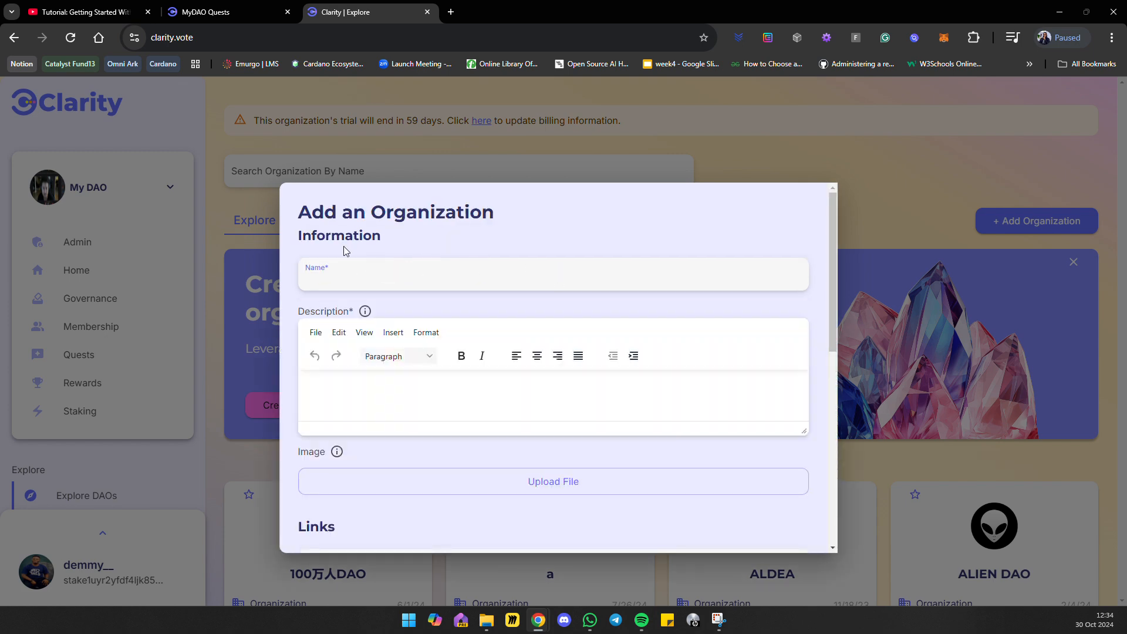
{"action": "left_click", "coordinate": [346, 251]}
{"action": "left_click", "coordinate": [345, 282]}
{"action": "left_click", "coordinate": [316, 282]}
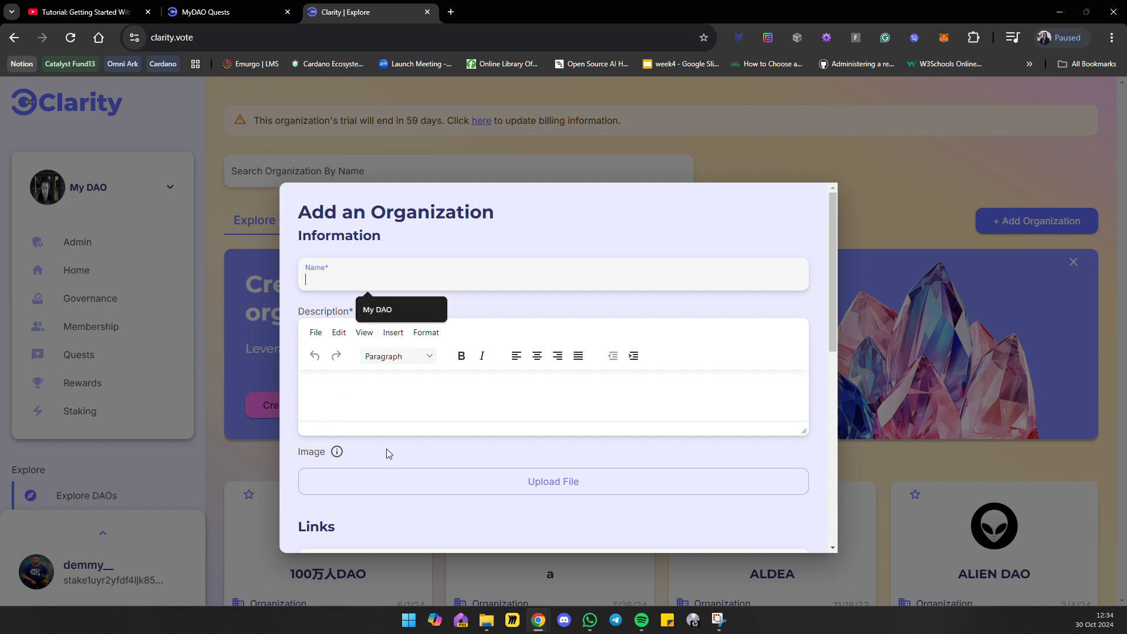
{"action": "left_click", "coordinate": [409, 417]}
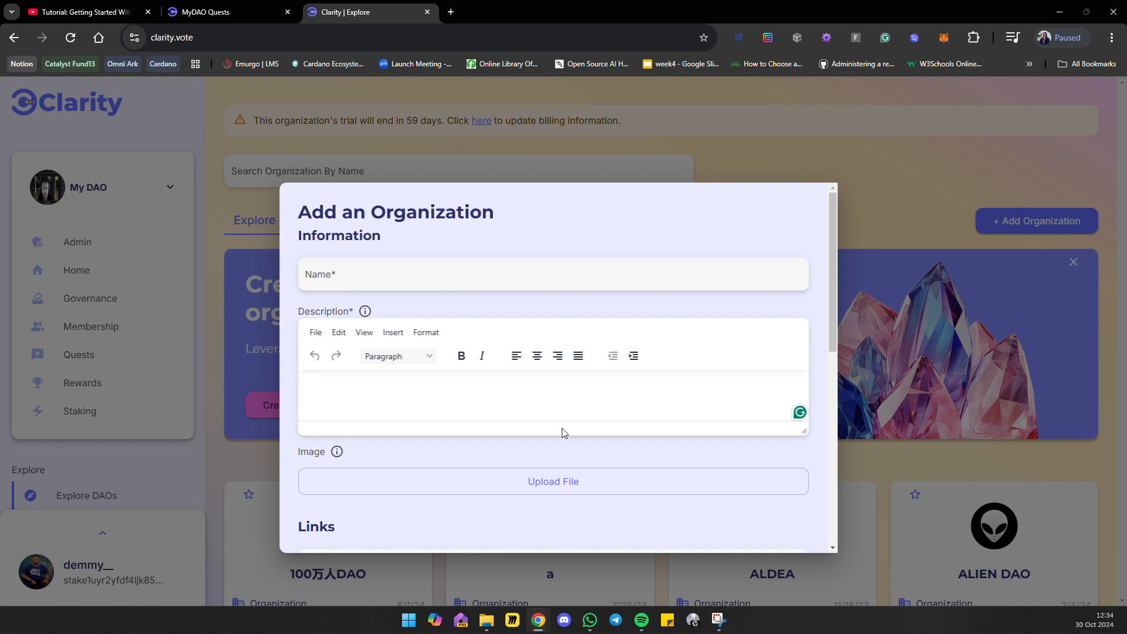
Browse the Screenshots folder for an organization image and cancel without choosing a file.
{"action": "scroll", "coordinate": [566, 460], "scroll_direction": "down", "scroll_amount": 2}
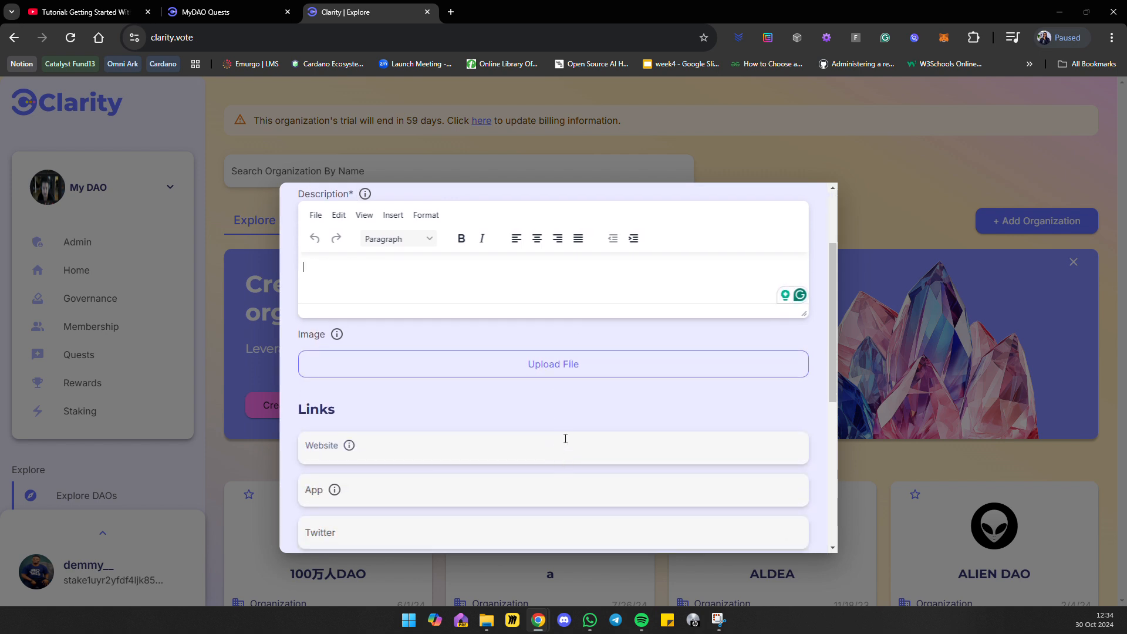
{"action": "left_click", "coordinate": [560, 366]}
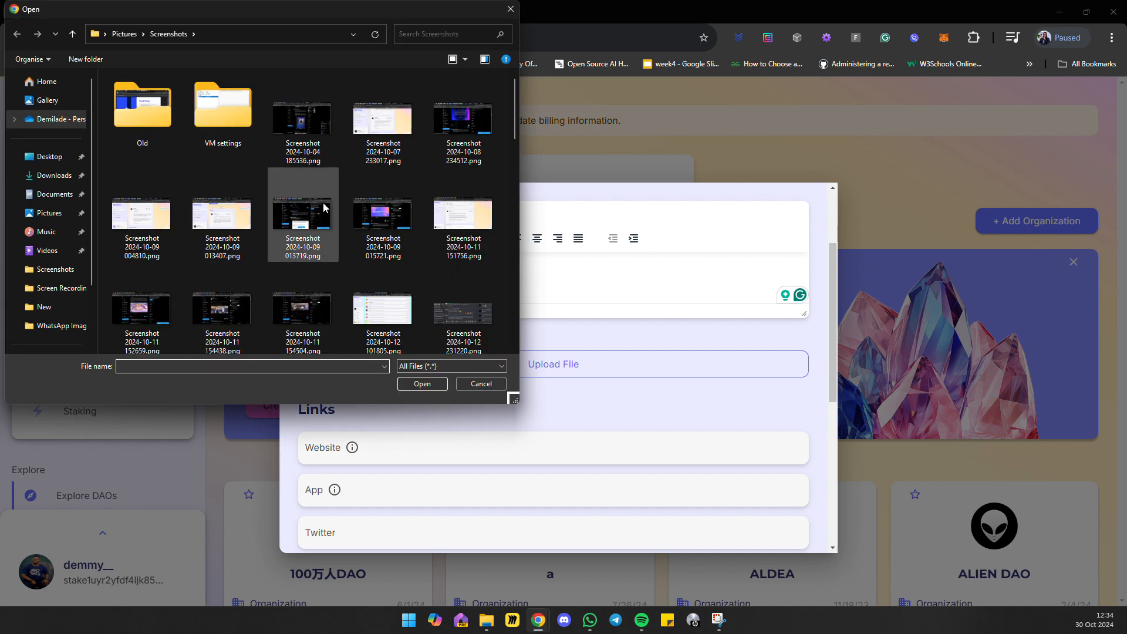
{"action": "scroll", "coordinate": [317, 261], "scroll_direction": "down", "scroll_amount": 10}
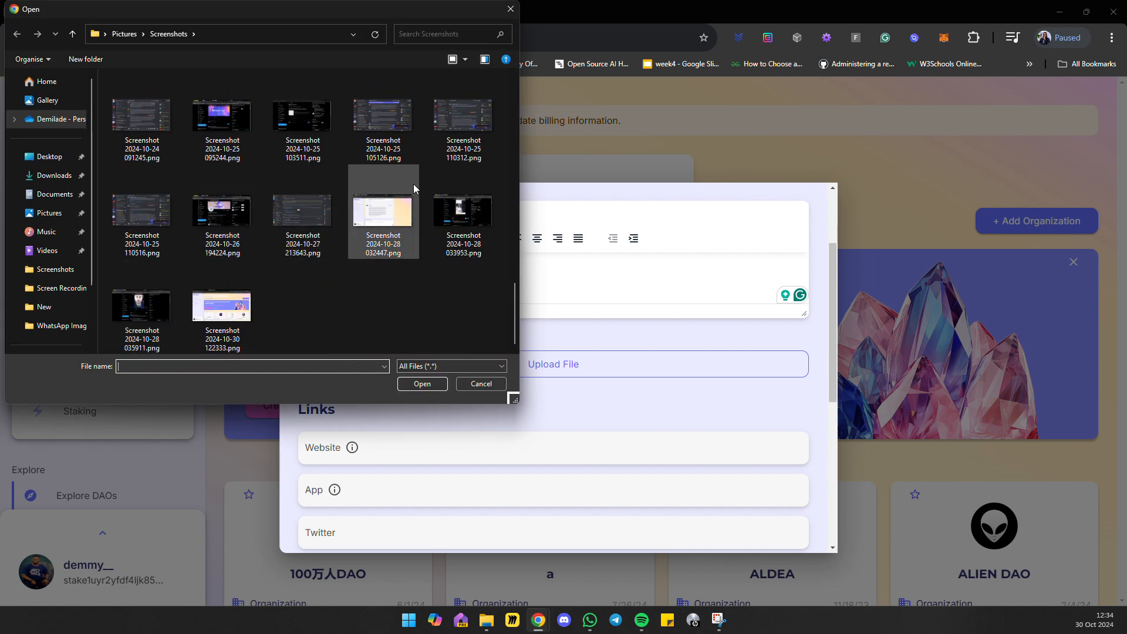
{"action": "left_click", "coordinate": [480, 384]}
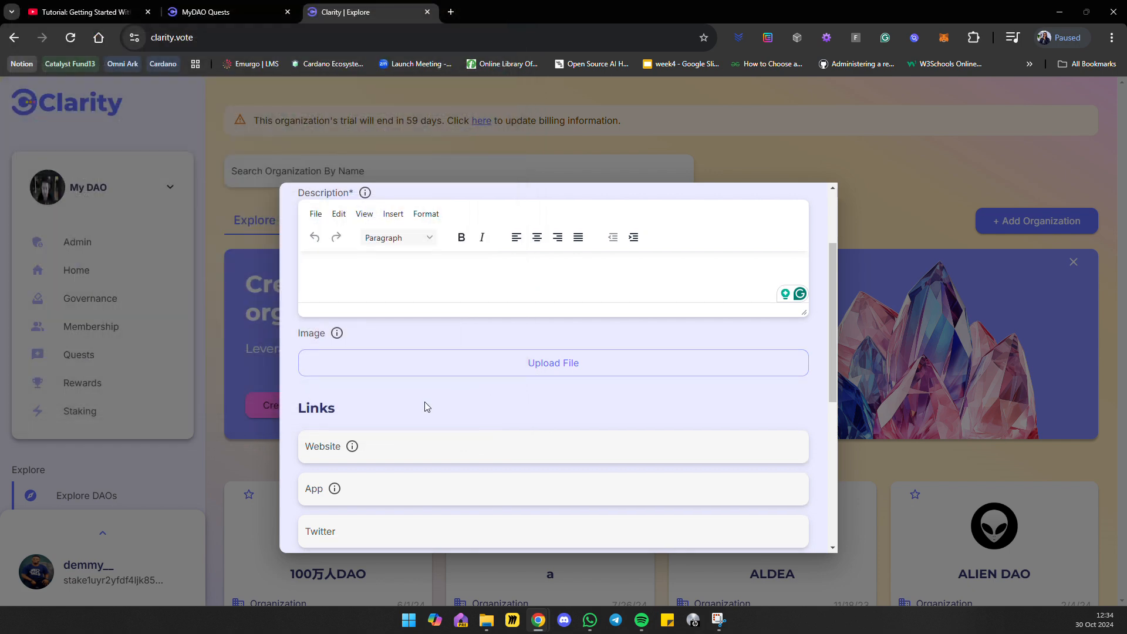
Examine the organization form's link fields from Website to Youtube, then close the form without saving.
{"action": "scroll", "coordinate": [423, 402], "scroll_direction": "down", "scroll_amount": 2}
{"action": "left_click", "coordinate": [332, 330]}
{"action": "scroll", "coordinate": [333, 330], "scroll_direction": "down", "scroll_amount": 2}
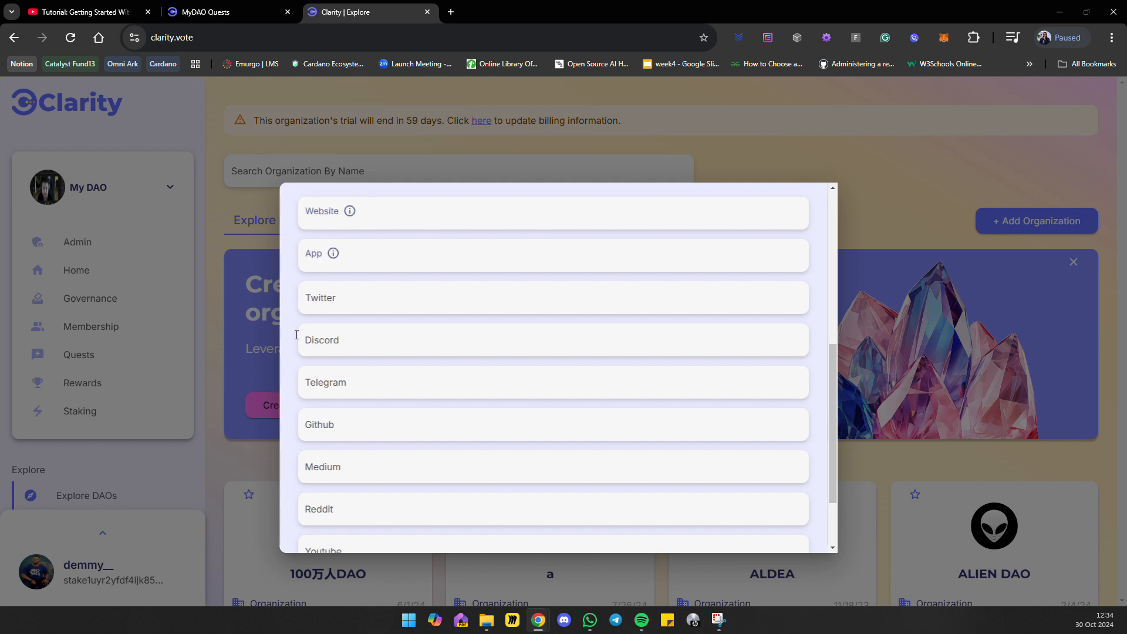
{"action": "scroll", "coordinate": [343, 233], "scroll_direction": "up", "scroll_amount": 1}
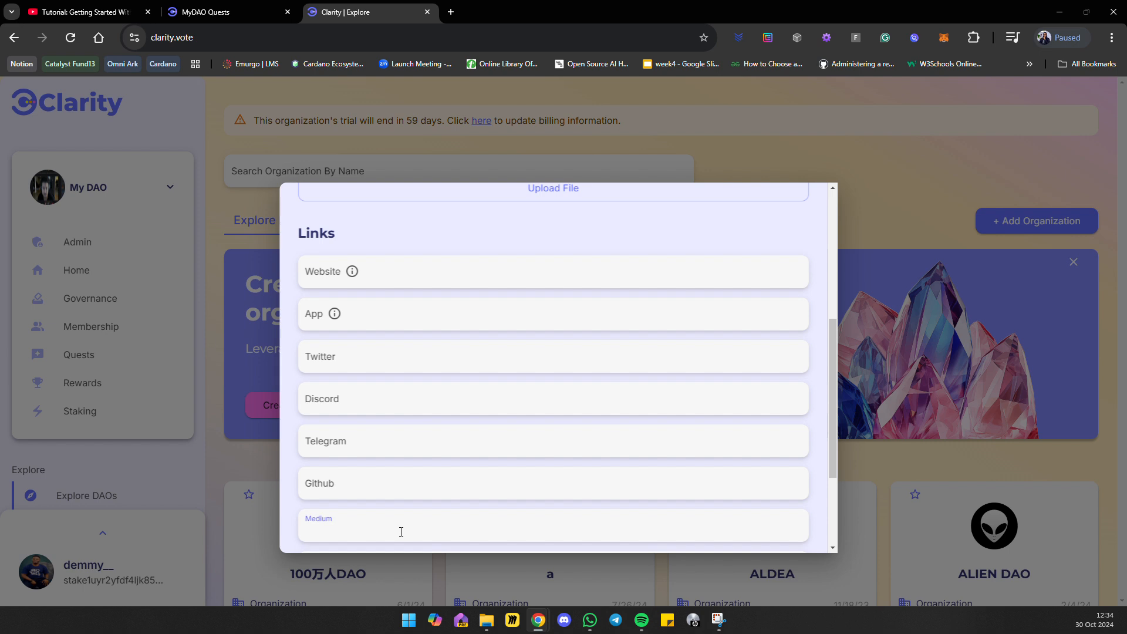
{"action": "scroll", "coordinate": [411, 446], "scroll_direction": "down", "scroll_amount": 3}
{"action": "scroll", "coordinate": [421, 329], "scroll_direction": "up", "scroll_amount": 3}
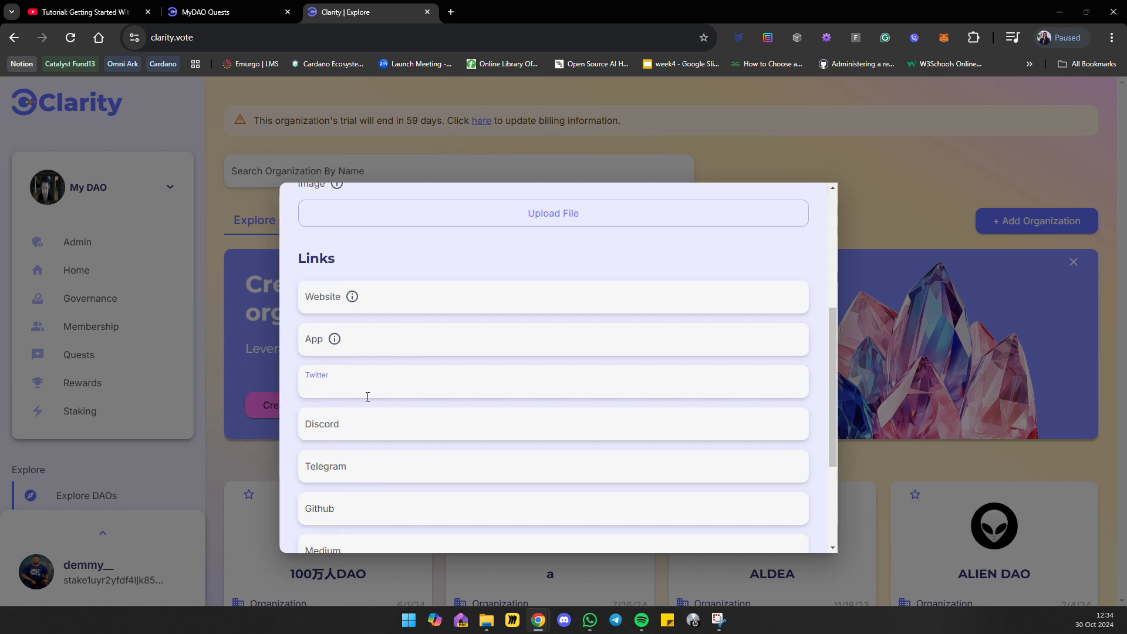
{"action": "scroll", "coordinate": [382, 342], "scroll_direction": "down", "scroll_amount": 2}
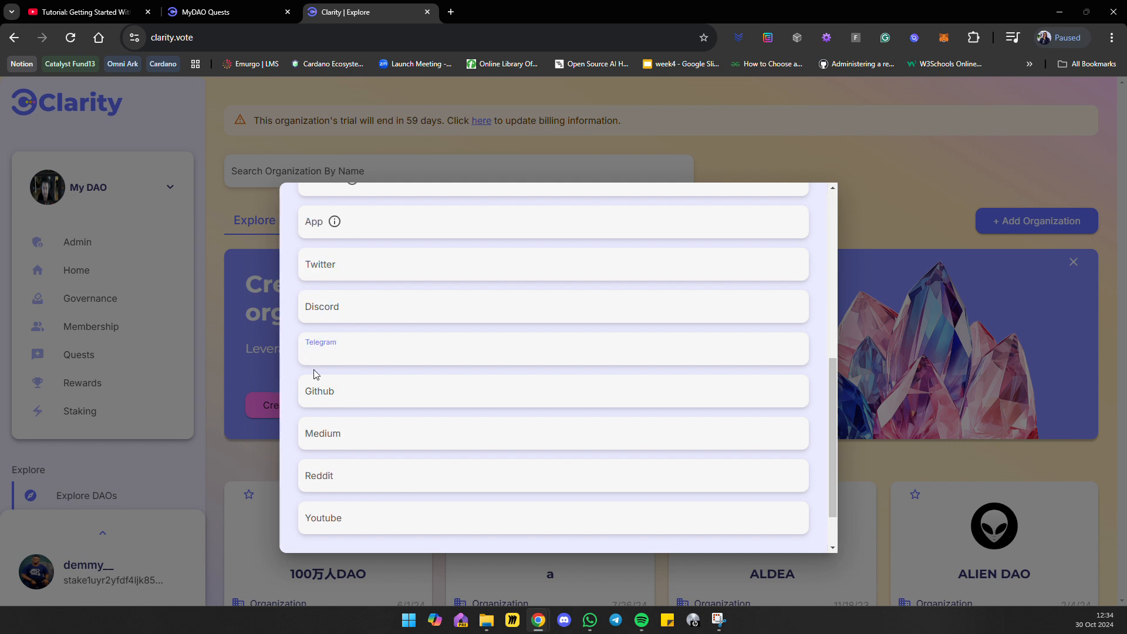
{"action": "scroll", "coordinate": [330, 398], "scroll_direction": "down", "scroll_amount": 1}
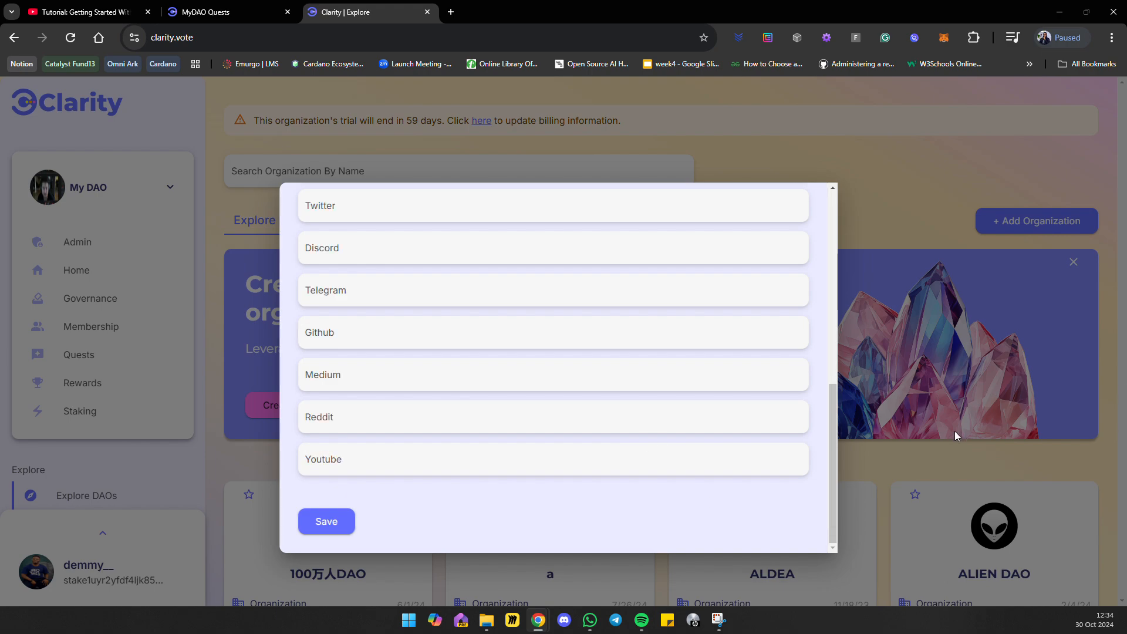
{"action": "left_click", "coordinate": [944, 446]}
Find My DAO among the listed organizations and open its page.
{"action": "scroll", "coordinate": [944, 447], "scroll_direction": "down", "scroll_amount": 9}
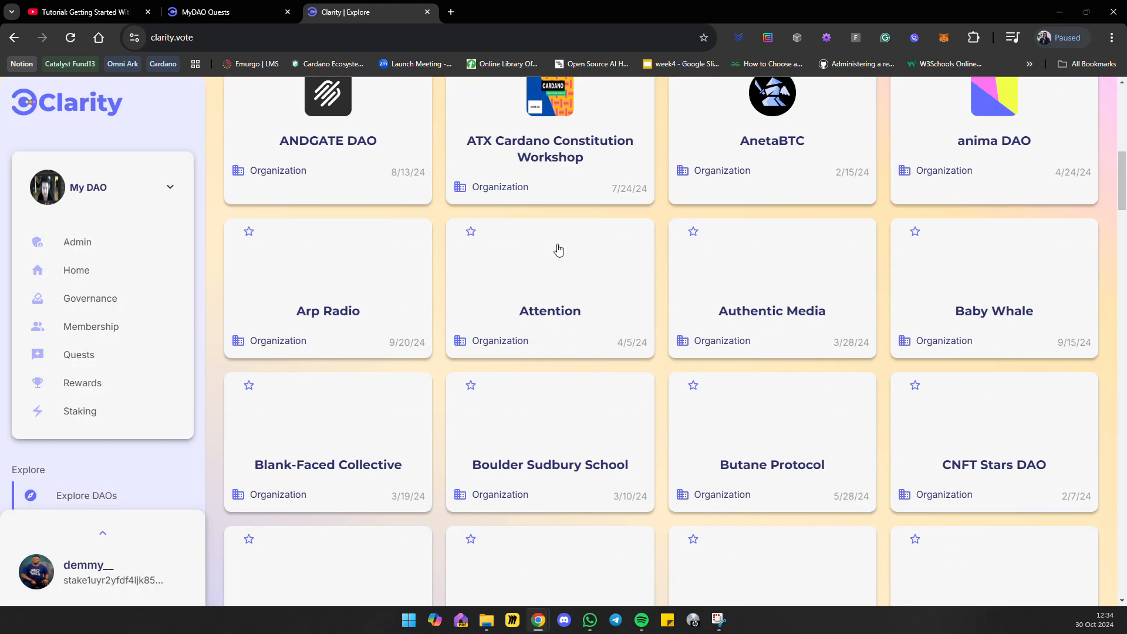
{"action": "scroll", "coordinate": [559, 251], "scroll_direction": "down", "scroll_amount": 20}
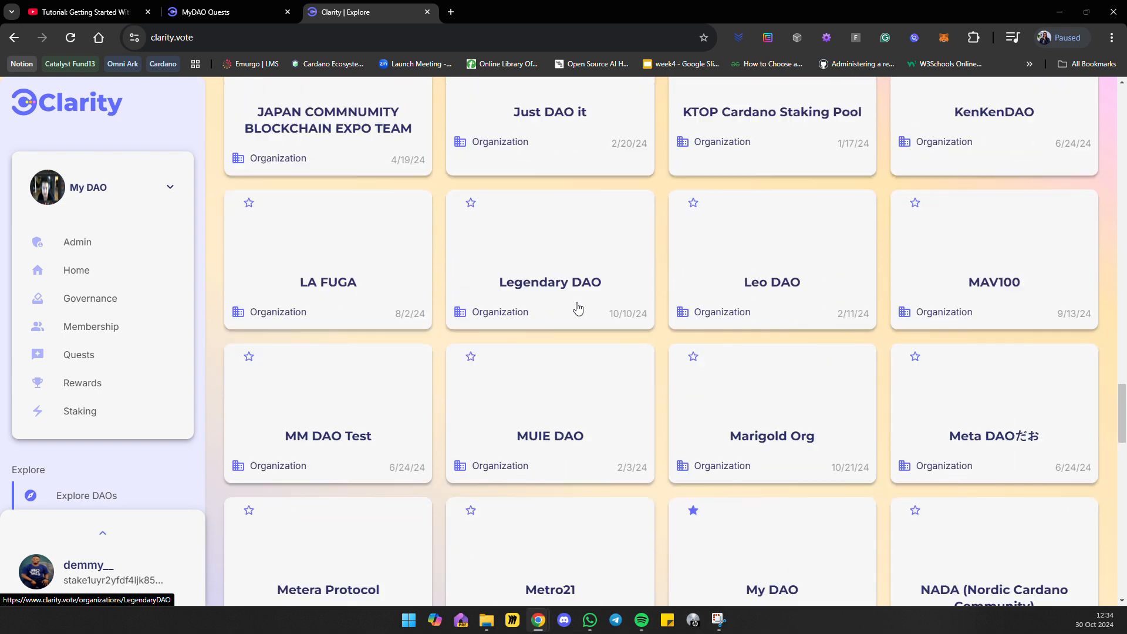
{"action": "scroll", "coordinate": [578, 306], "scroll_direction": "down", "scroll_amount": 6}
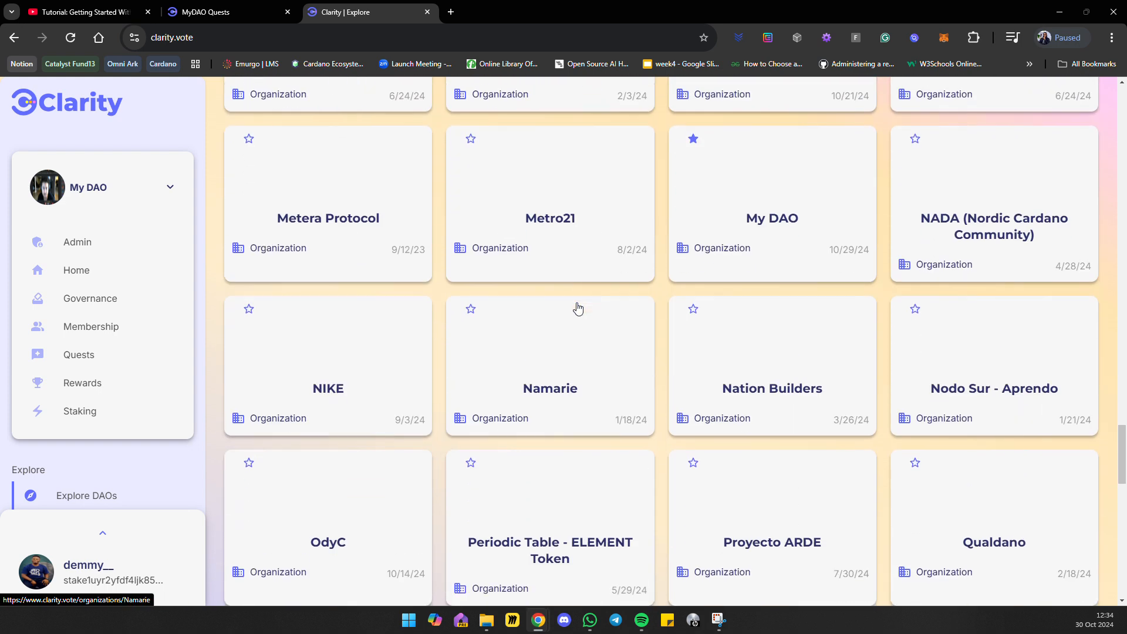
{"action": "left_click", "coordinate": [734, 203]}
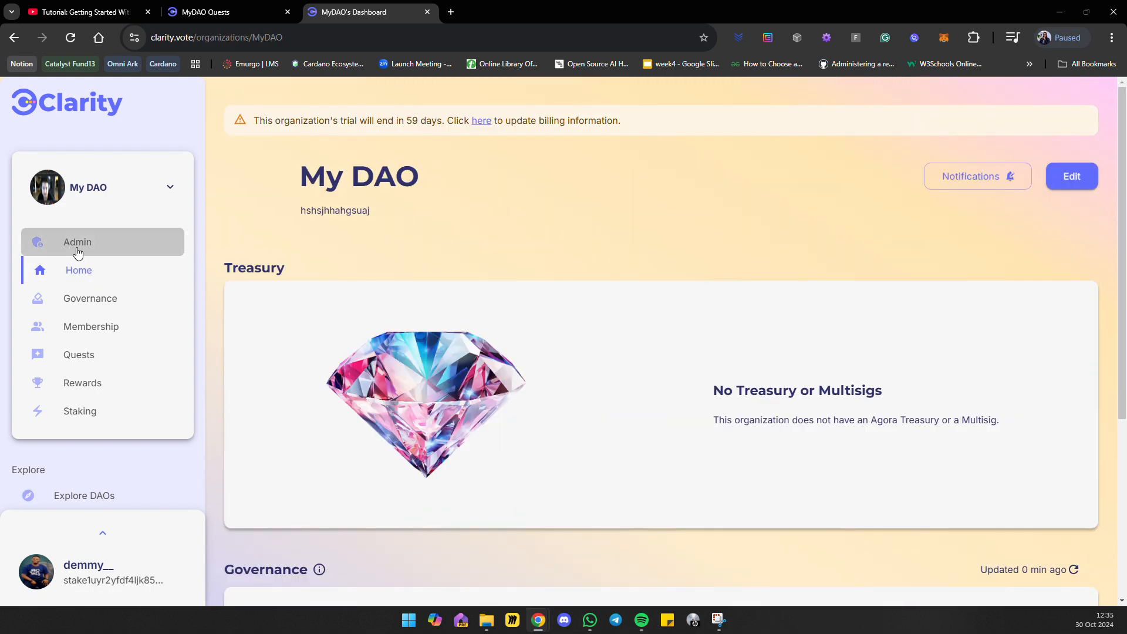
Open My DAO's admin page to view its onboarding steps.
{"action": "left_click", "coordinate": [78, 252]}
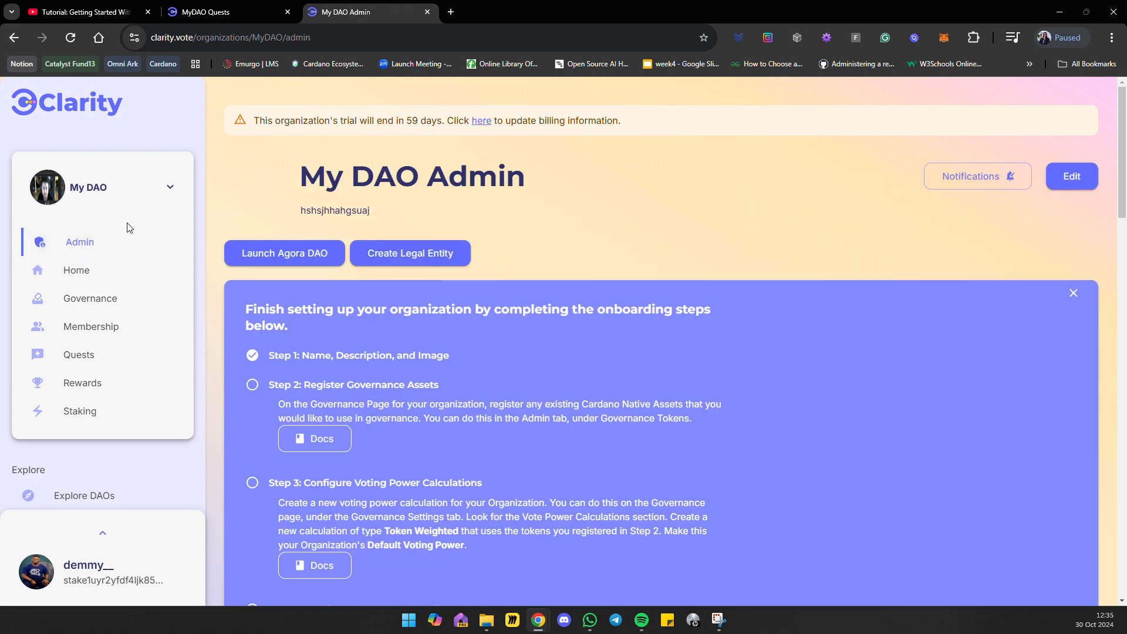
{"action": "left_click", "coordinate": [82, 300]}
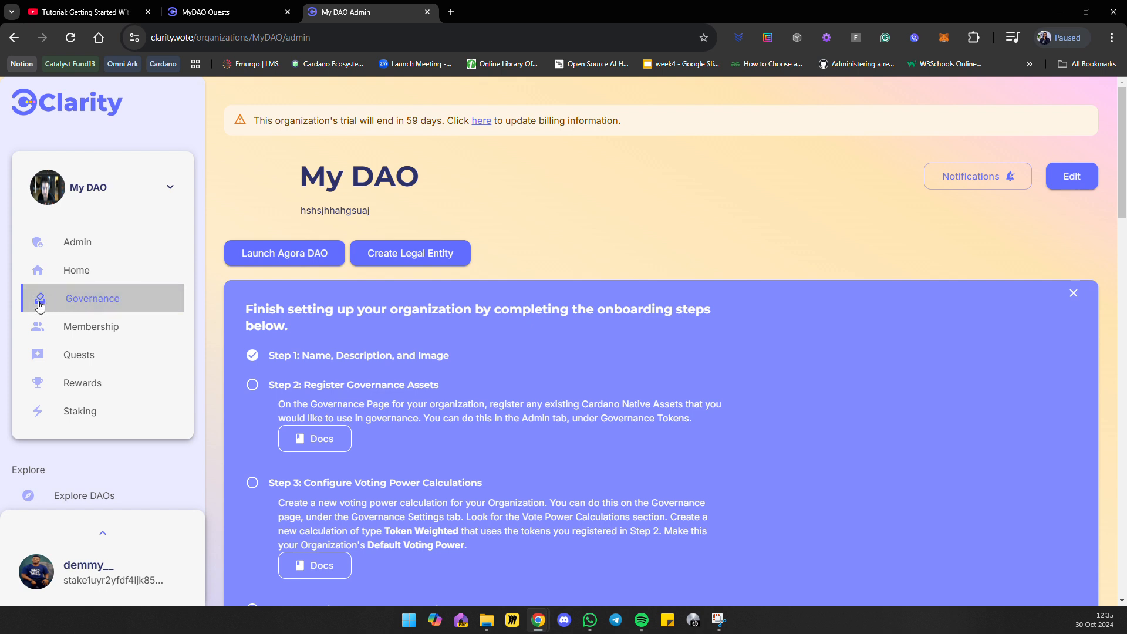
{"action": "left_click", "coordinate": [88, 251]}
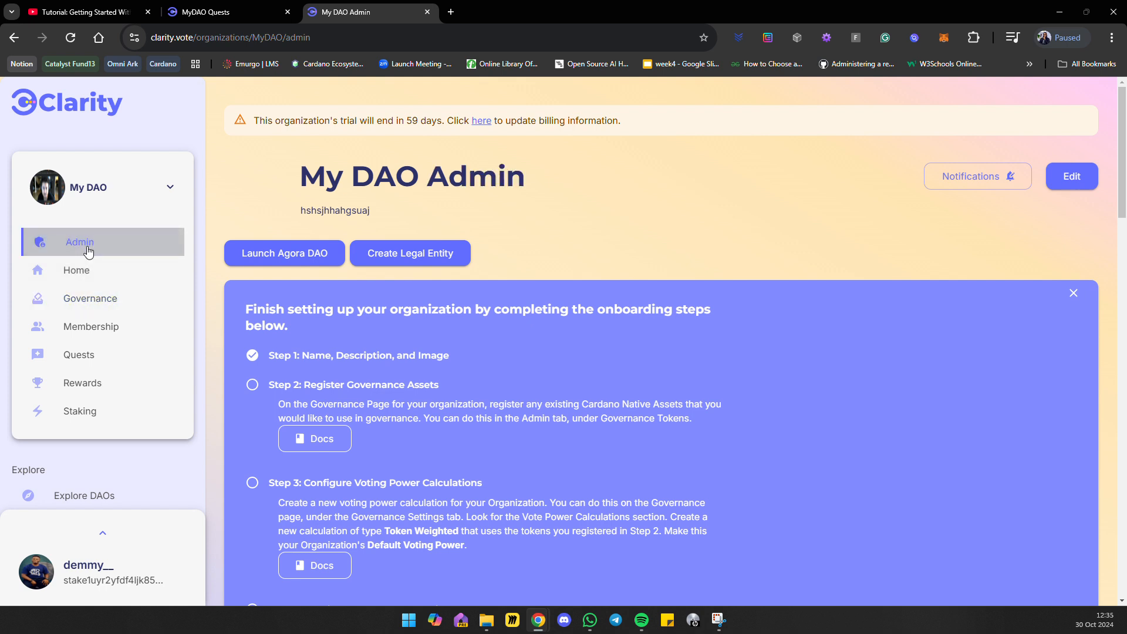
Open My DAO's governance page and look over its voting power, stakes and active governance sections.
{"action": "left_click", "coordinate": [77, 298]}
{"action": "scroll", "coordinate": [331, 308], "scroll_direction": "down", "scroll_amount": 8}
{"action": "scroll", "coordinate": [326, 305], "scroll_direction": "down", "scroll_amount": 6}
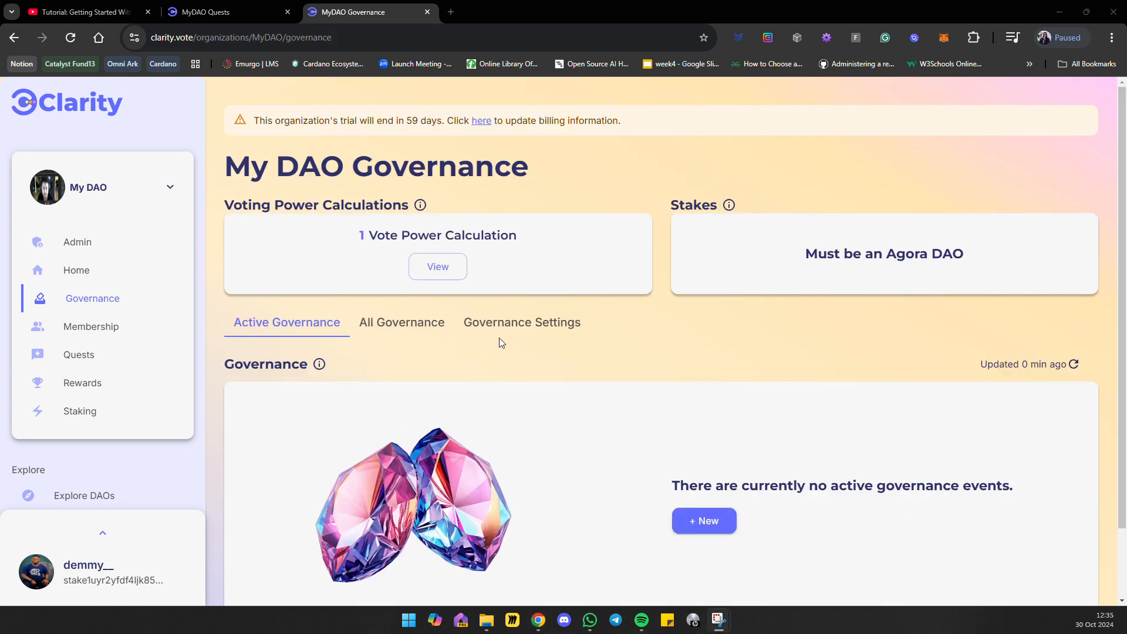
{"action": "scroll", "coordinate": [410, 391], "scroll_direction": "down", "scroll_amount": 1}
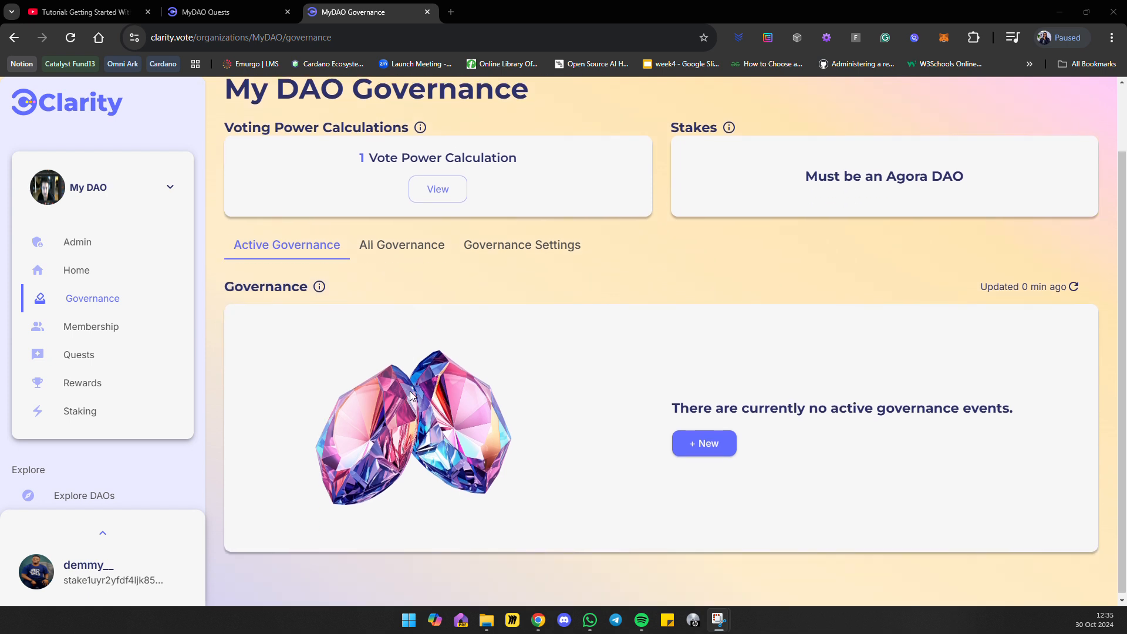
{"action": "scroll", "coordinate": [465, 338], "scroll_direction": "up", "scroll_amount": 1}
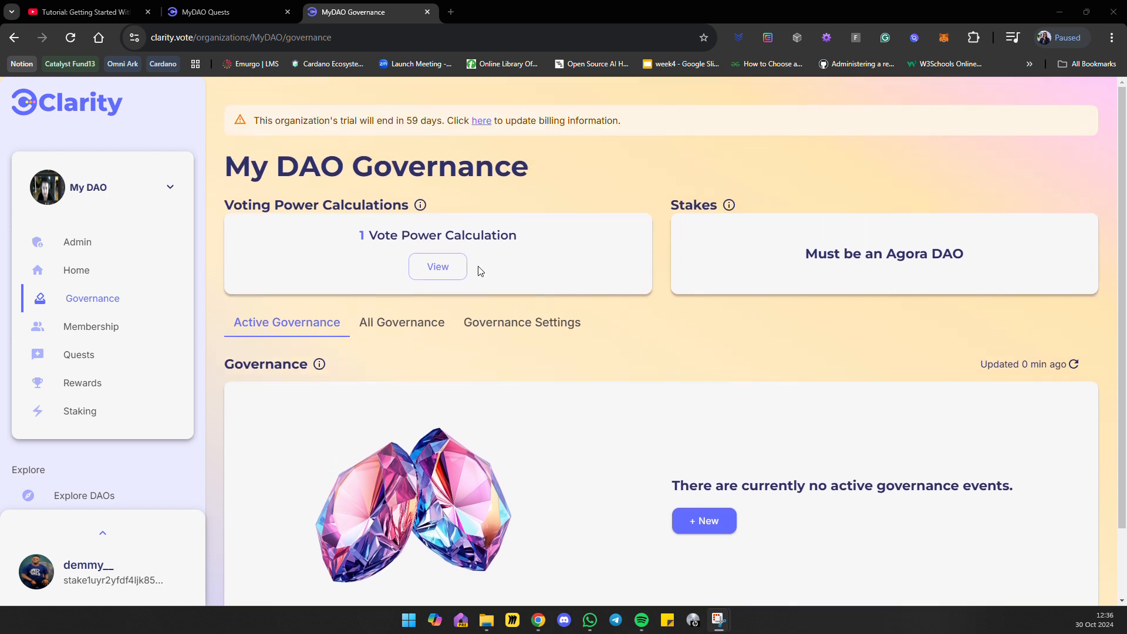
Show My DAO's governance settings, expand the snapshot settings and read who can create and vote on governance actions.
{"action": "left_click", "coordinate": [531, 322]}
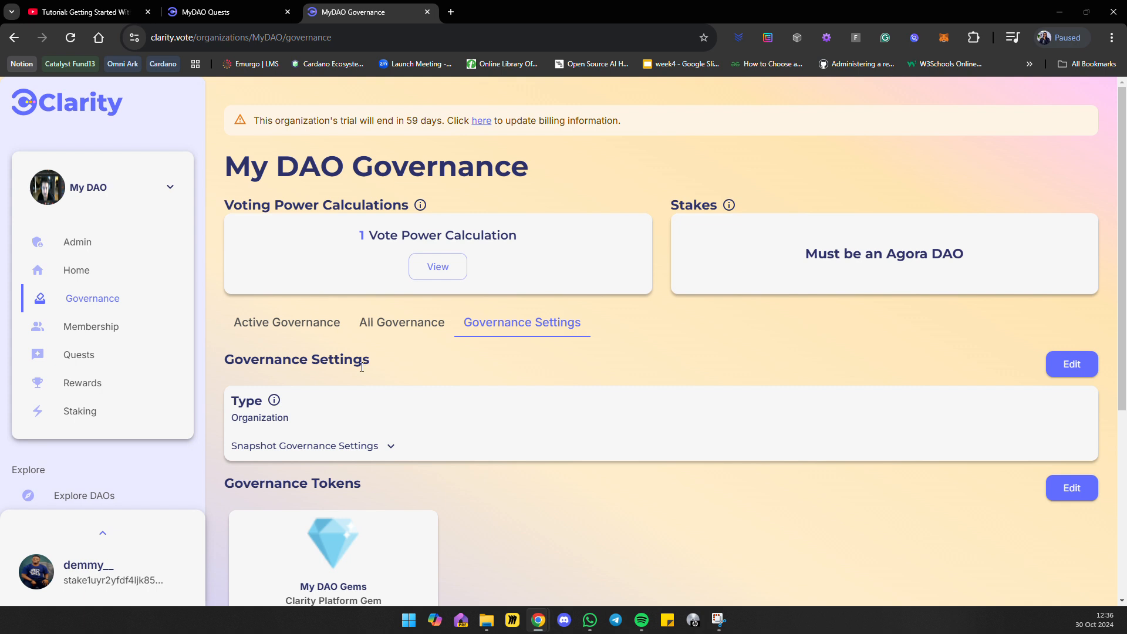
{"action": "left_click_drag", "start_coordinate": [236, 403], "coordinate": [403, 413]}
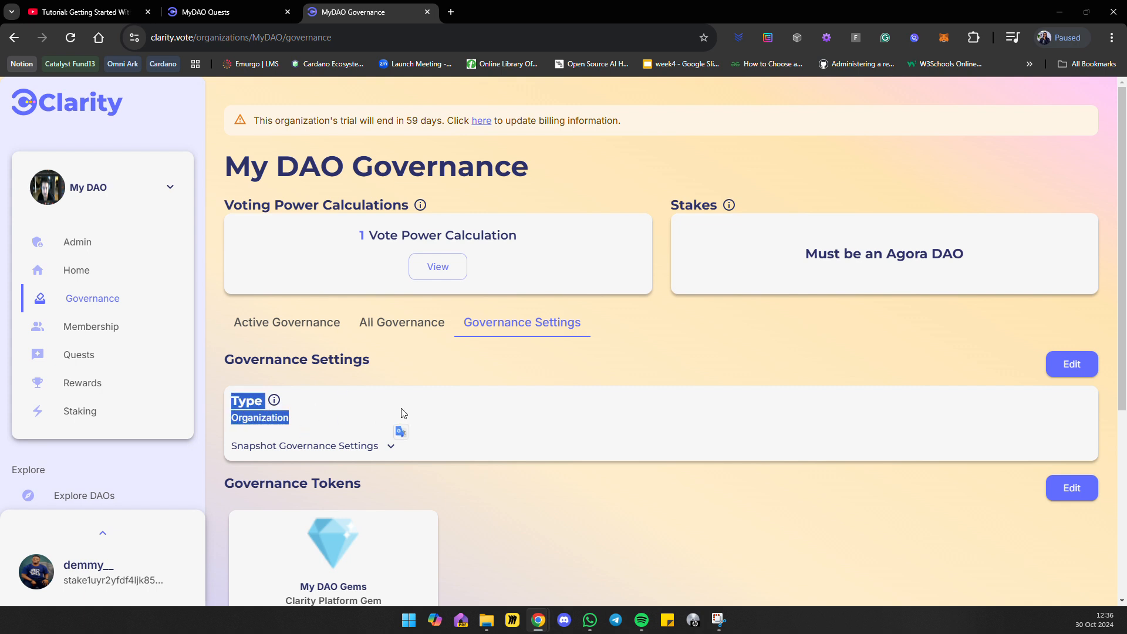
{"action": "left_click", "coordinate": [500, 412]}
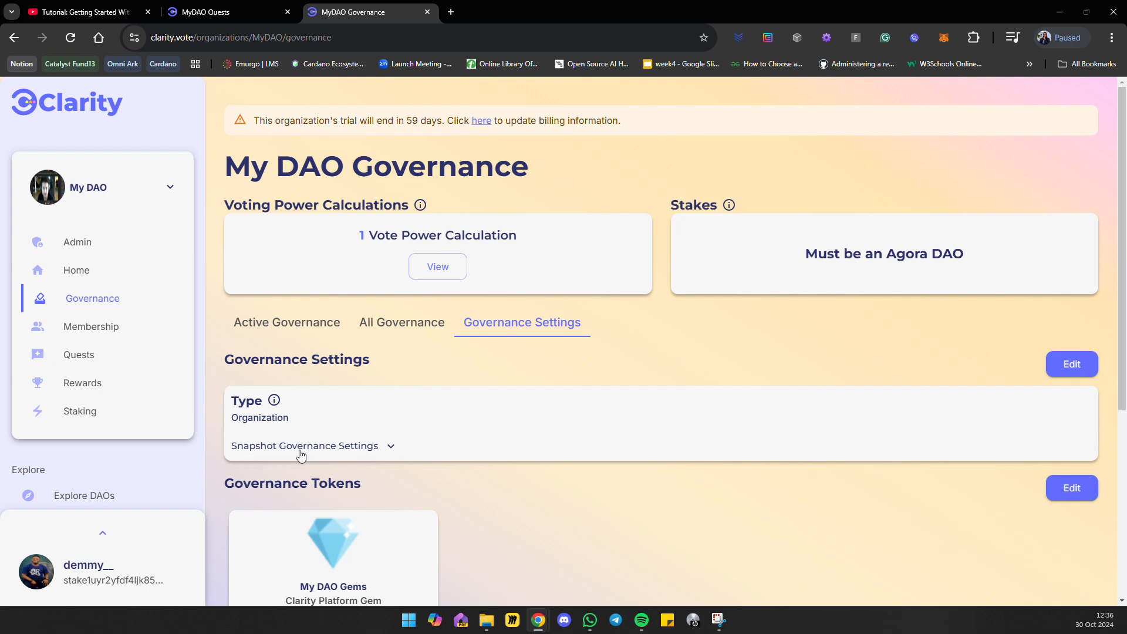
{"action": "left_click", "coordinate": [386, 448]}
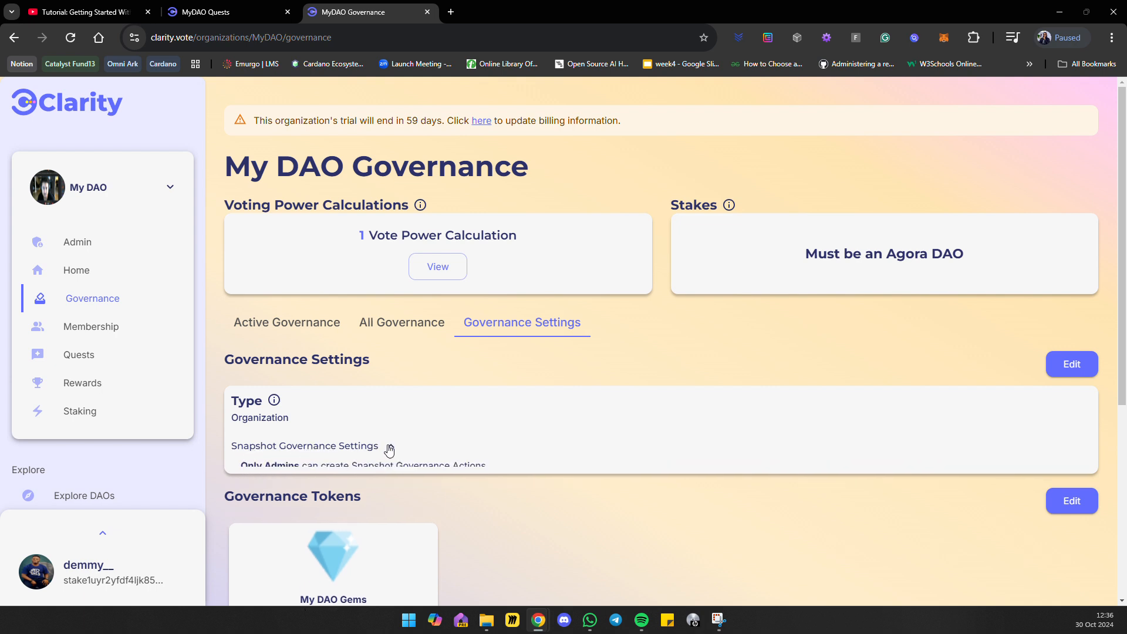
{"action": "left_click_drag", "start_coordinate": [254, 467], "coordinate": [340, 461]}
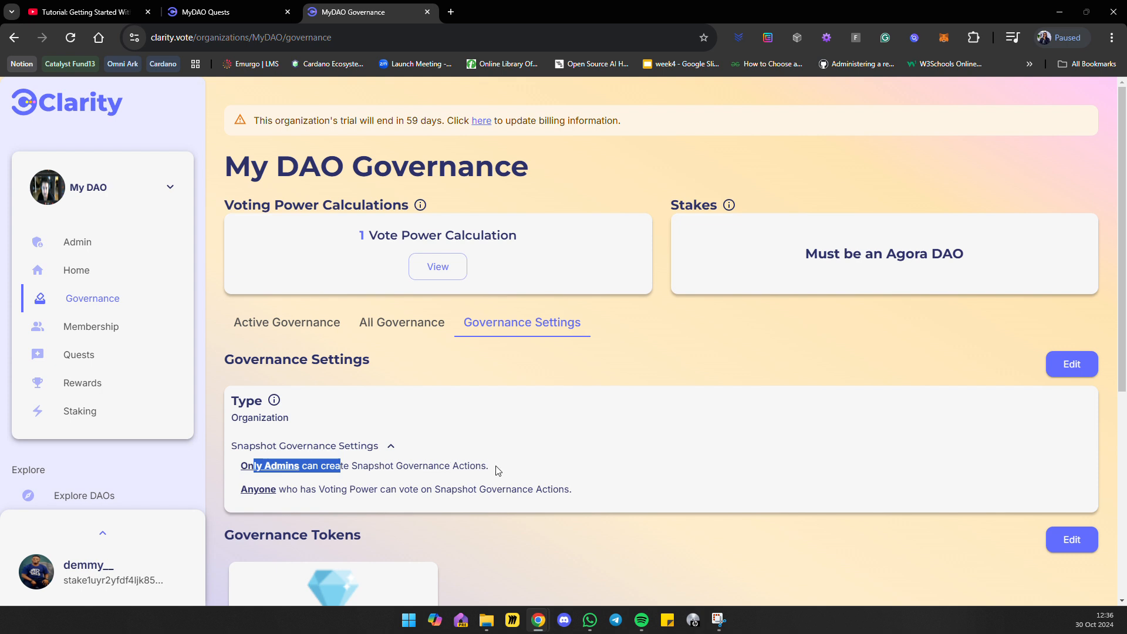
{"action": "left_click", "coordinate": [236, 467]}
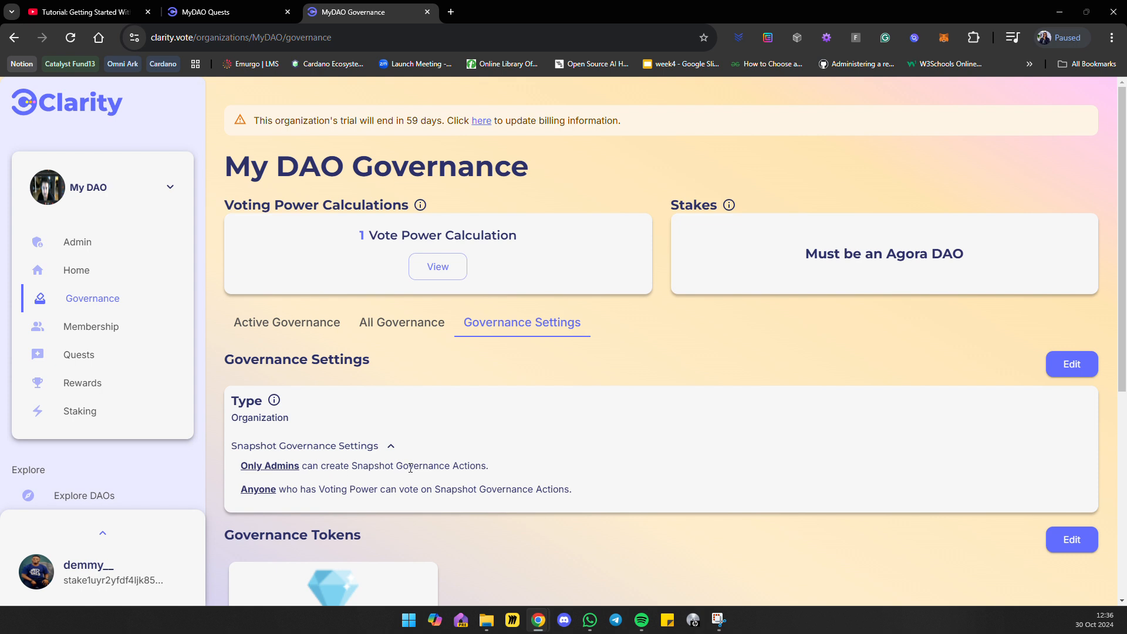
{"action": "left_click_drag", "start_coordinate": [397, 470], "coordinate": [516, 476]}
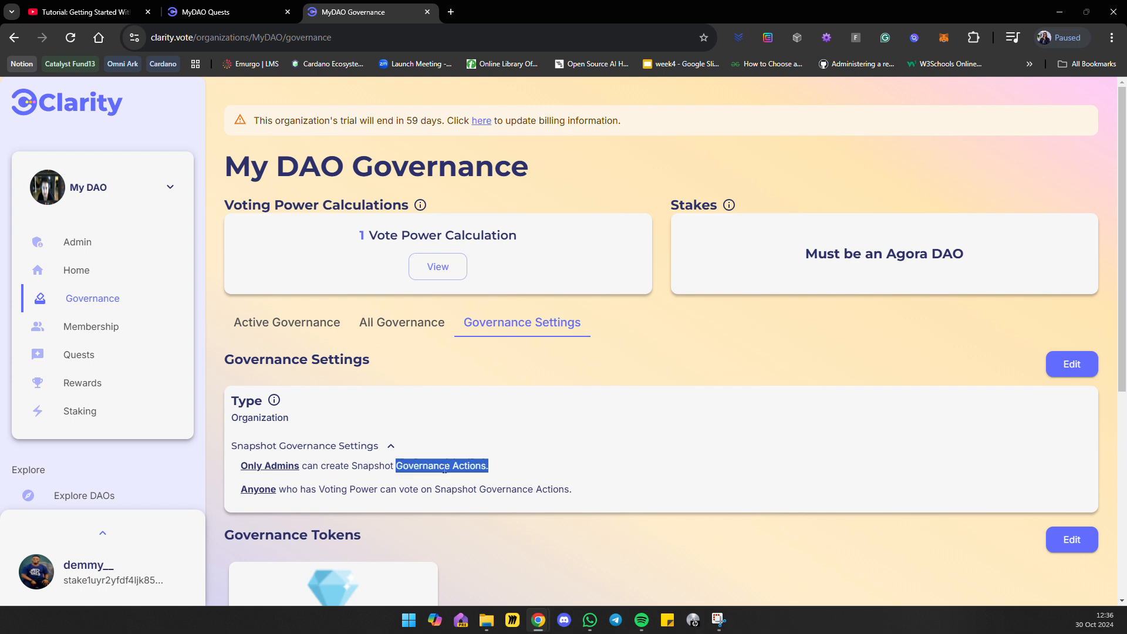
{"action": "left_click_drag", "start_coordinate": [237, 490], "coordinate": [562, 488]}
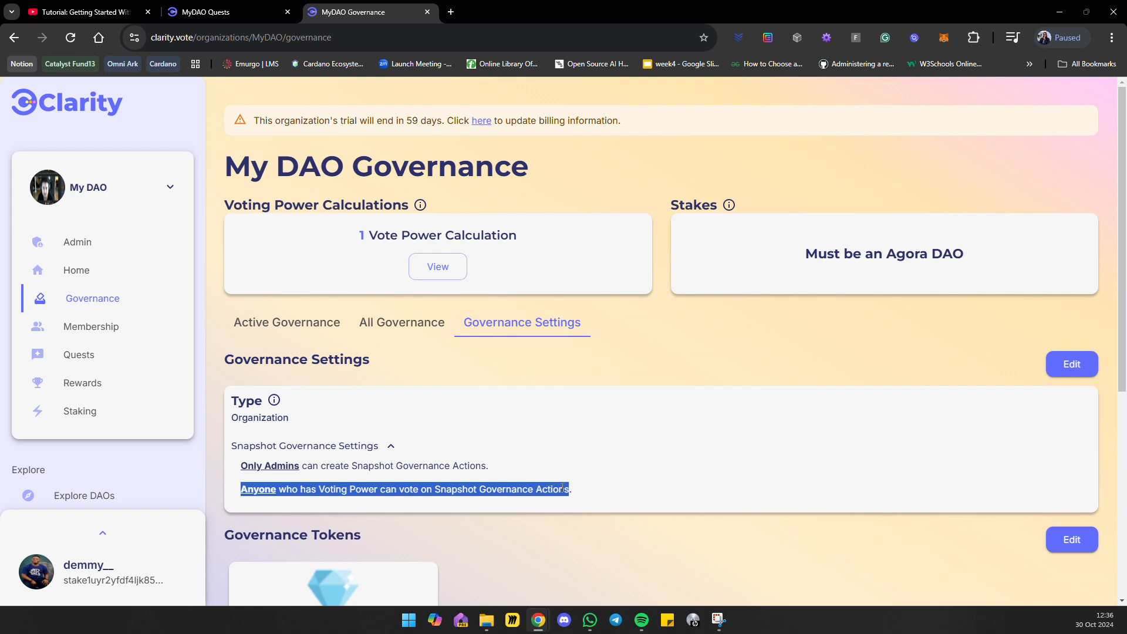
{"action": "left_click", "coordinate": [520, 456]}
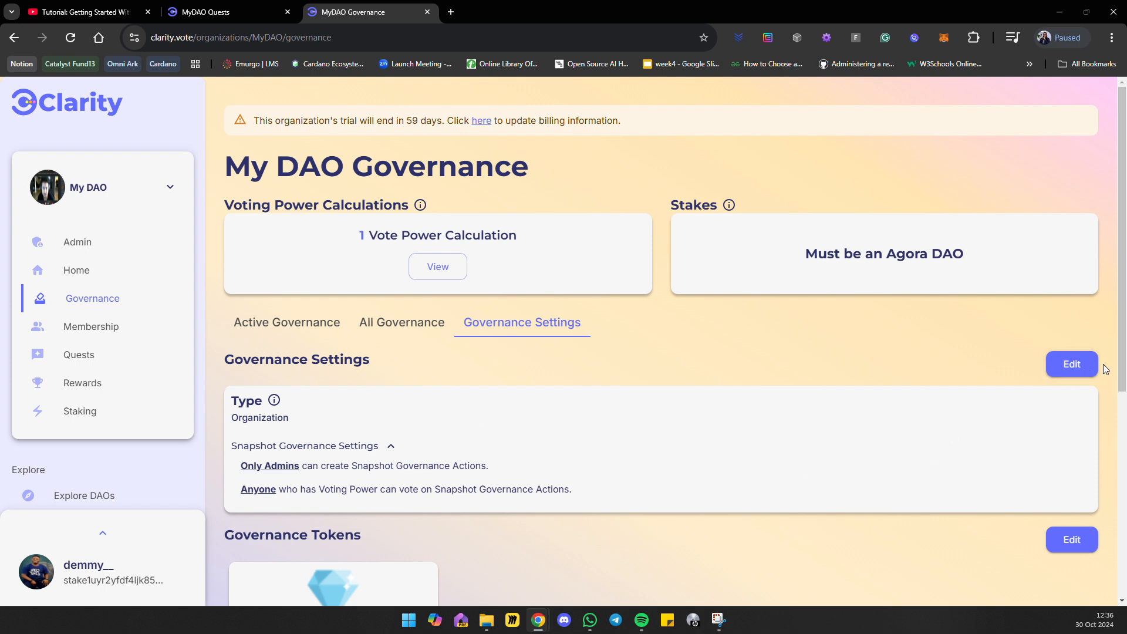
Open the snapshot governance settings for editing, look over who can create snapshot governance actions, and close them without changes.
{"action": "left_click", "coordinate": [1069, 364]}
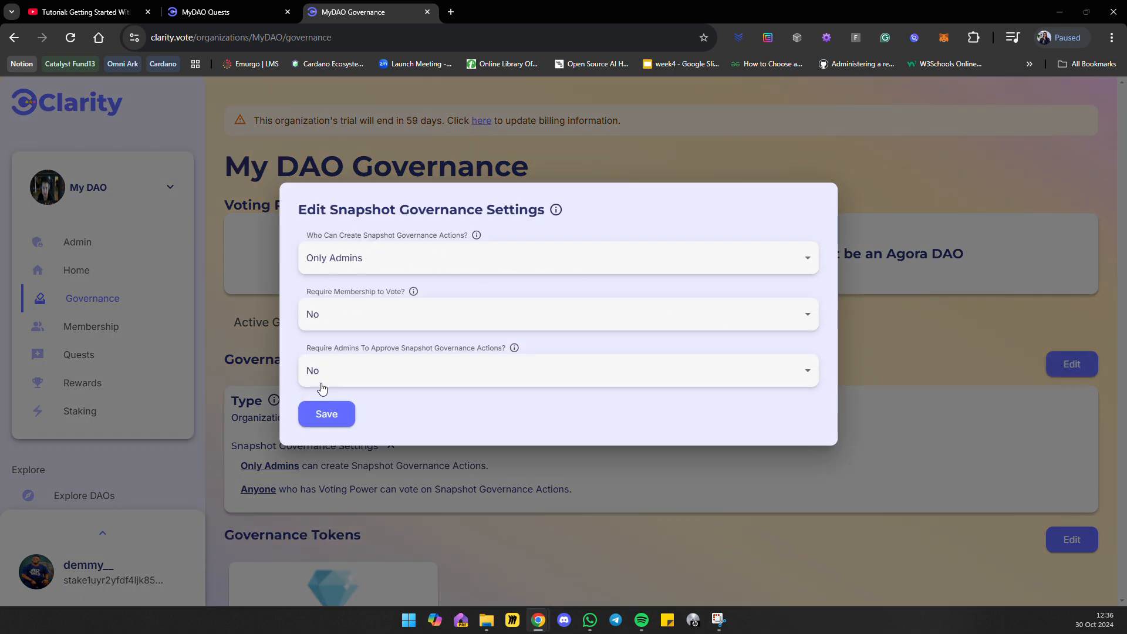
{"action": "left_click", "coordinate": [428, 264]}
{"action": "left_click", "coordinate": [433, 260]}
{"action": "left_click", "coordinate": [568, 524]}
Look over the Governance Tokens section and view the My DAO Gems token's details.
{"action": "scroll", "coordinate": [546, 511], "scroll_direction": "down", "scroll_amount": 2}
{"action": "scroll", "coordinate": [531, 504], "scroll_direction": "down", "scroll_amount": 2}
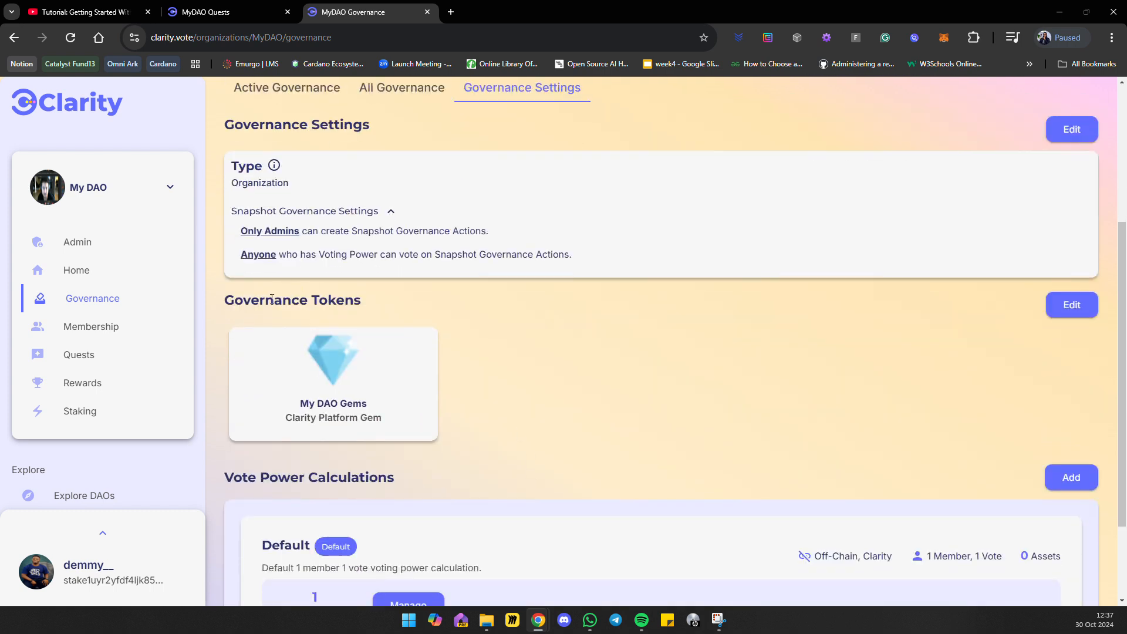
{"action": "left_click_drag", "start_coordinate": [214, 304], "coordinate": [387, 315]}
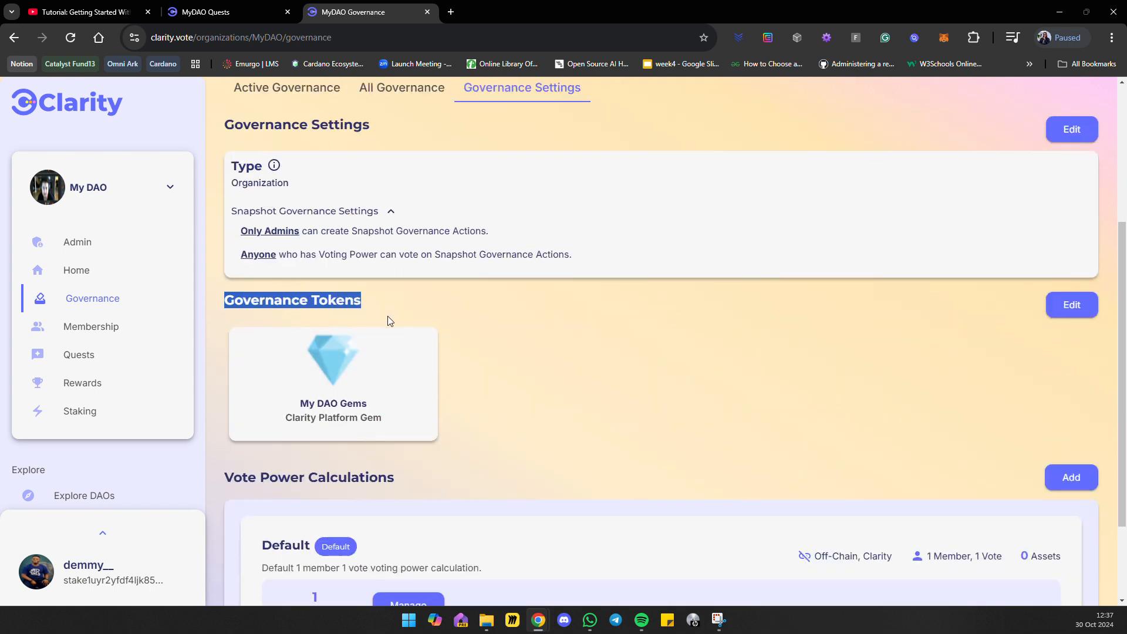
{"action": "left_click", "coordinate": [563, 328]}
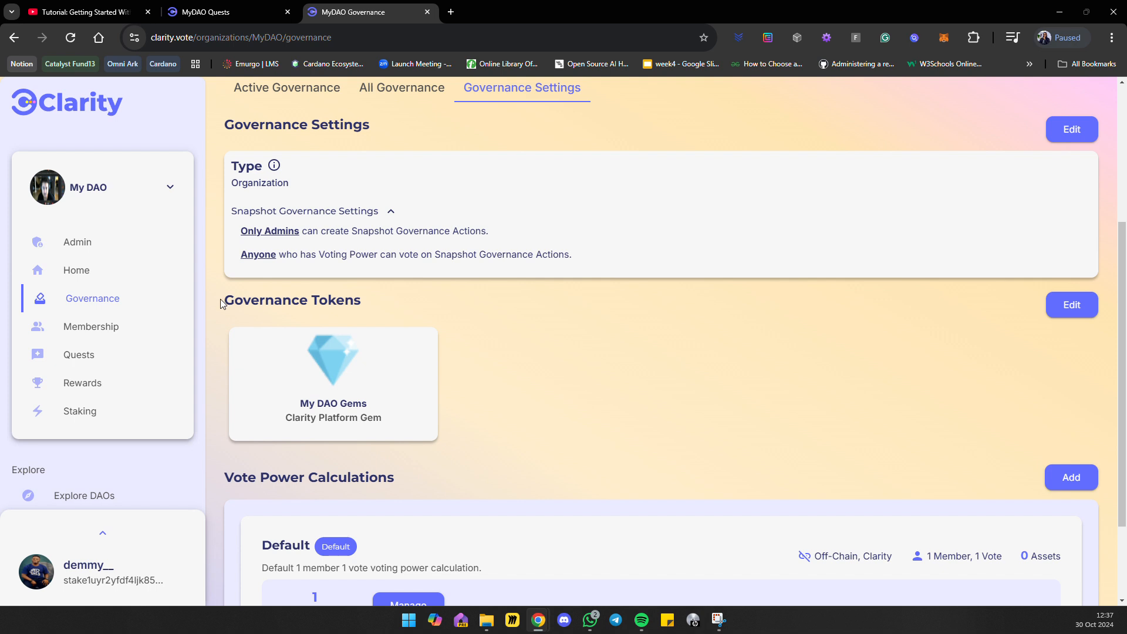
{"action": "left_click_drag", "start_coordinate": [220, 301], "coordinate": [411, 323]}
{"action": "left_click", "coordinate": [541, 327]}
{"action": "left_click_drag", "start_coordinate": [339, 297], "coordinate": [306, 339]}
{"action": "left_click", "coordinate": [302, 351]}
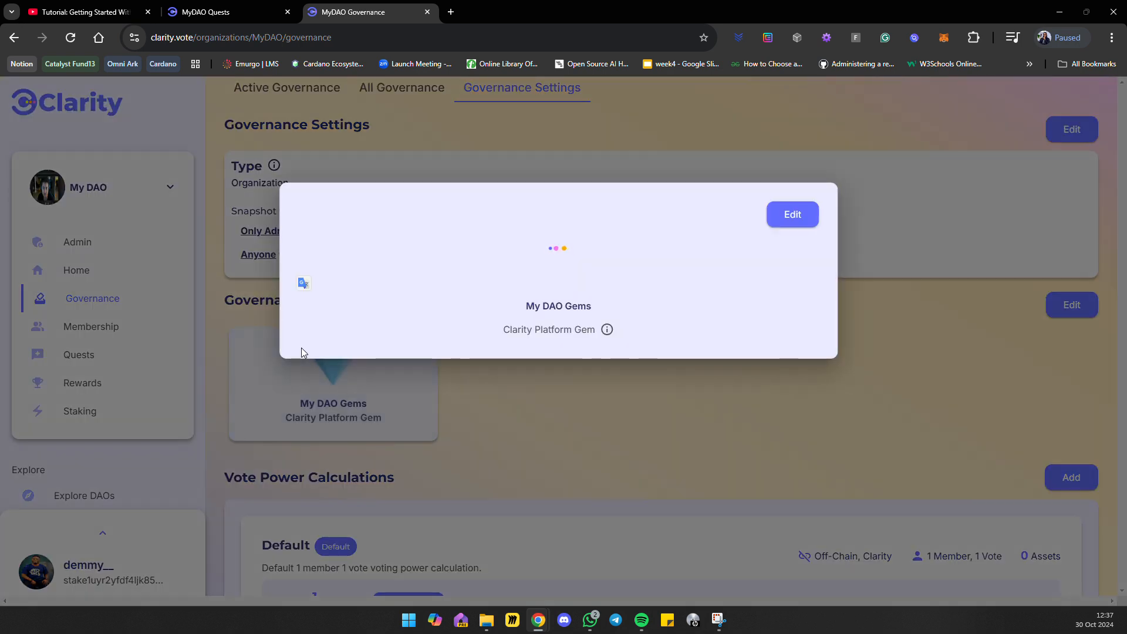
{"action": "left_click", "coordinate": [526, 421]}
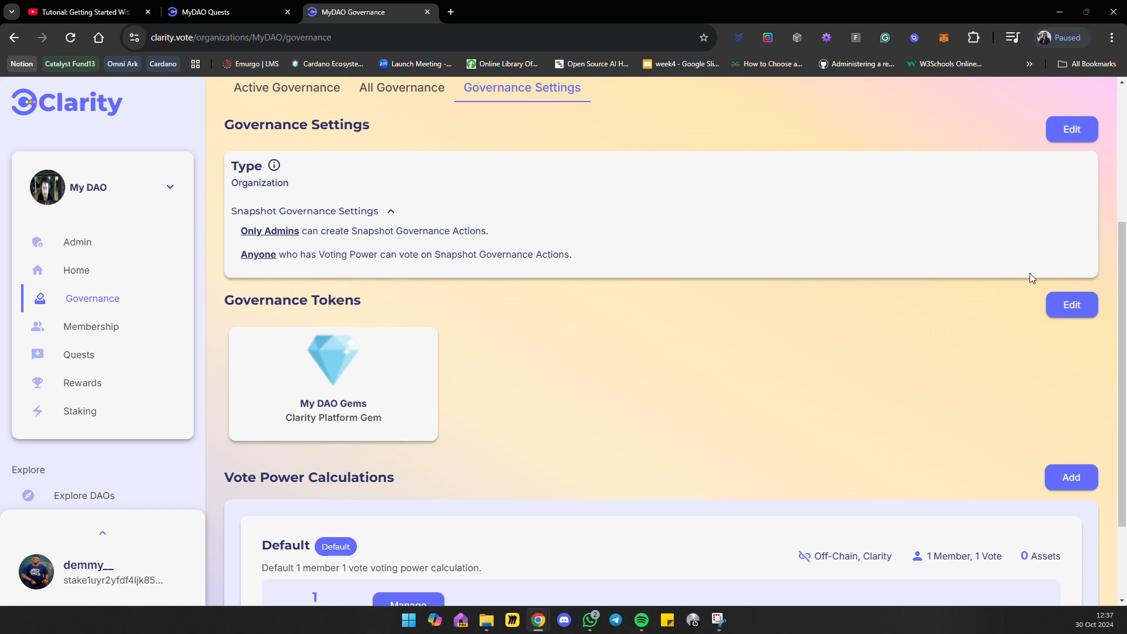
Open the form for adding a governance token, review its policy ID, name, description, image and decimals fields, and close it without saving.
{"action": "left_click", "coordinate": [1078, 314]}
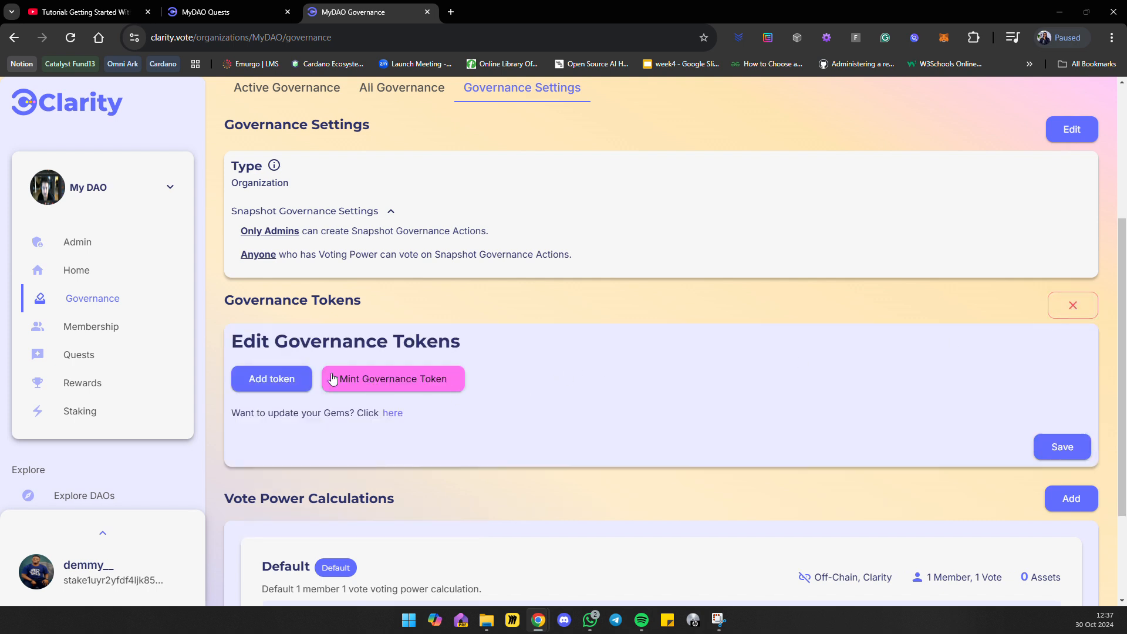
{"action": "left_click", "coordinate": [260, 383]}
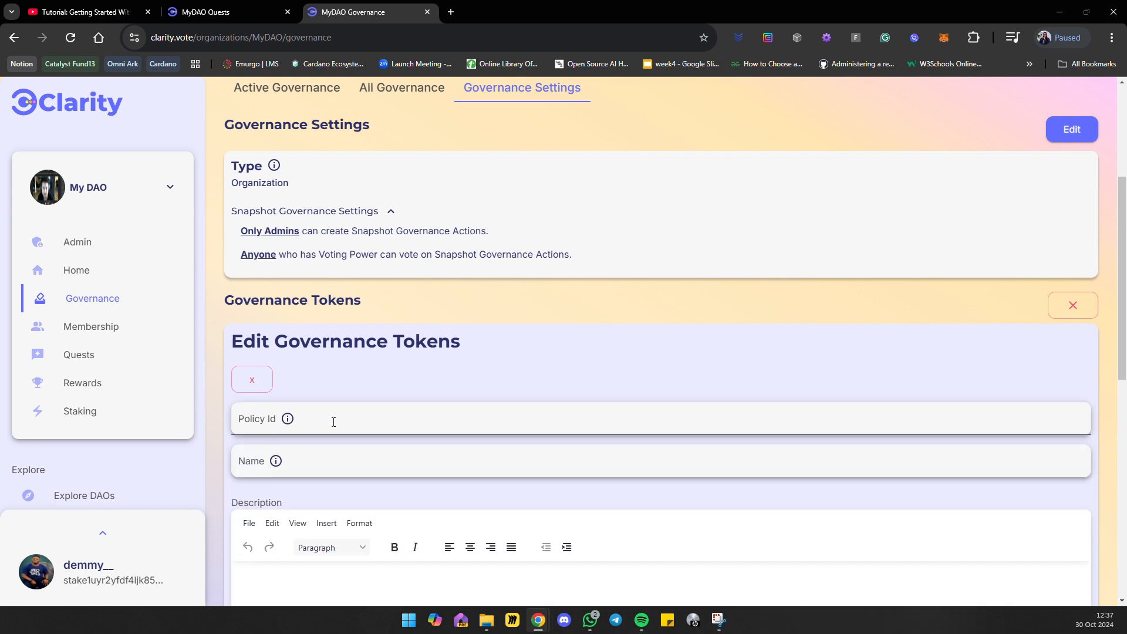
{"action": "left_click", "coordinate": [333, 422]}
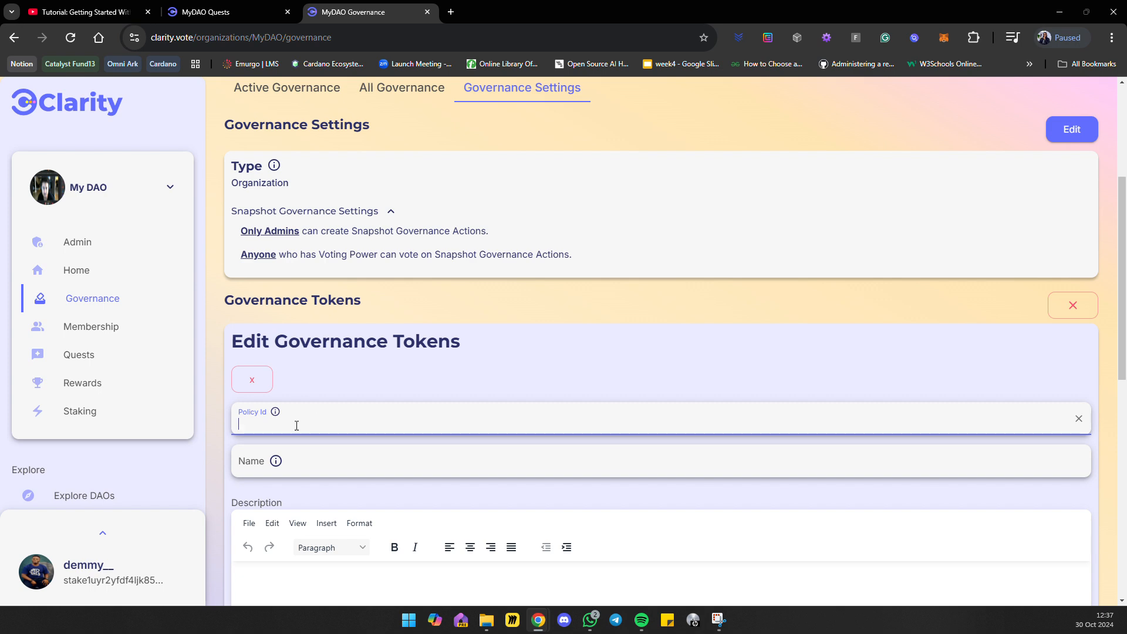
{"action": "scroll", "coordinate": [402, 417], "scroll_direction": "down", "scroll_amount": 2}
{"action": "right_click", "coordinate": [402, 416]}
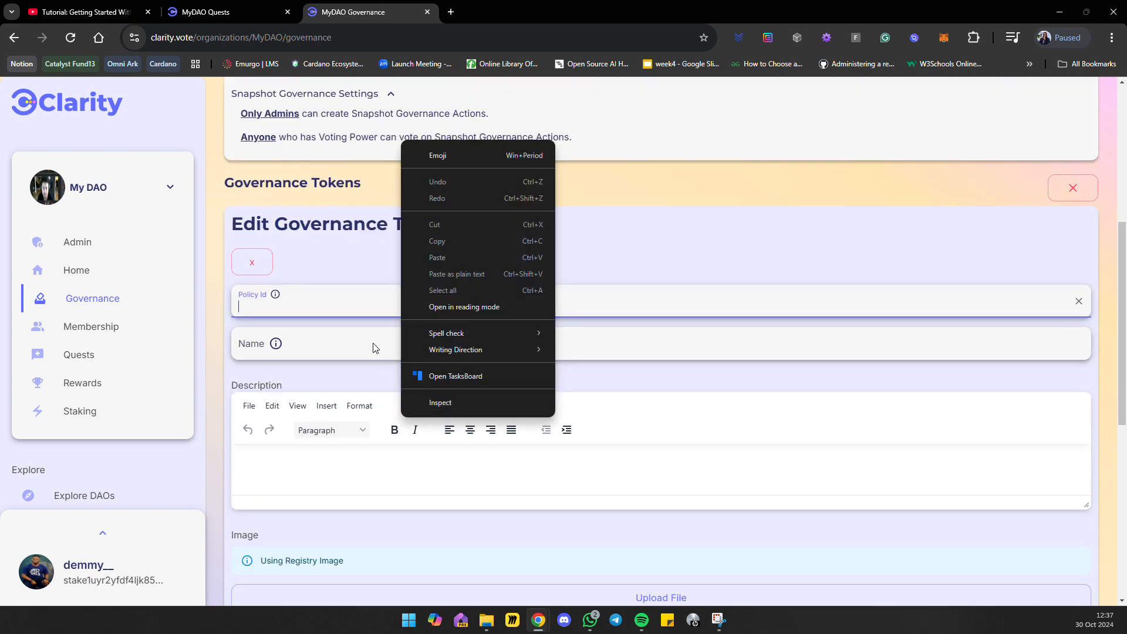
{"action": "left_click", "coordinate": [316, 309]}
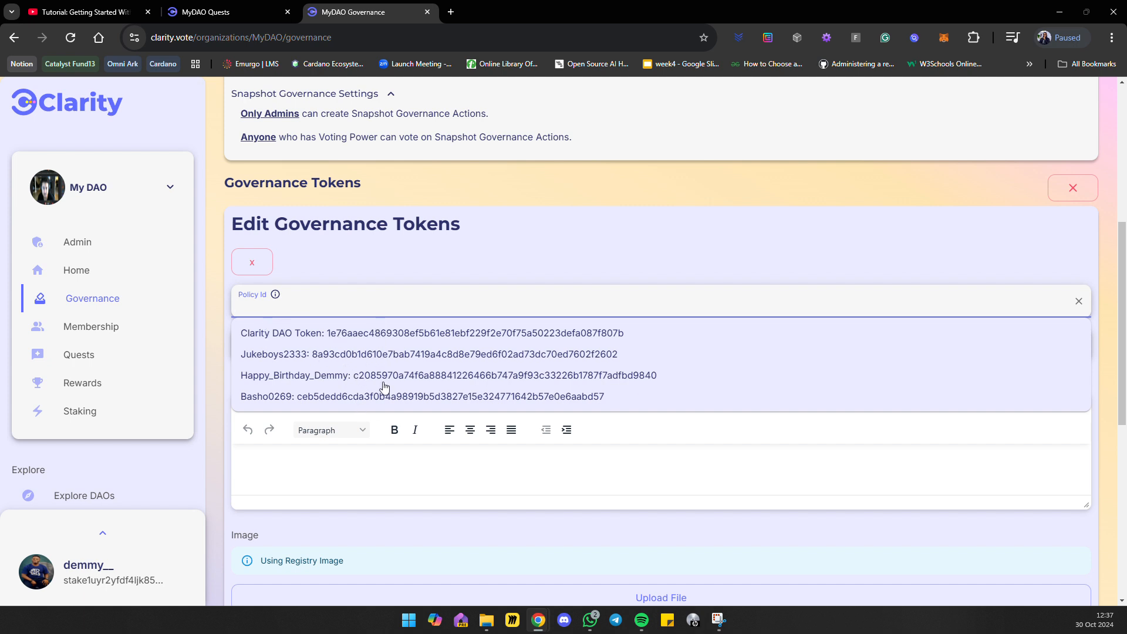
{"action": "left_click", "coordinate": [291, 302]}
{"action": "left_click", "coordinate": [329, 352]}
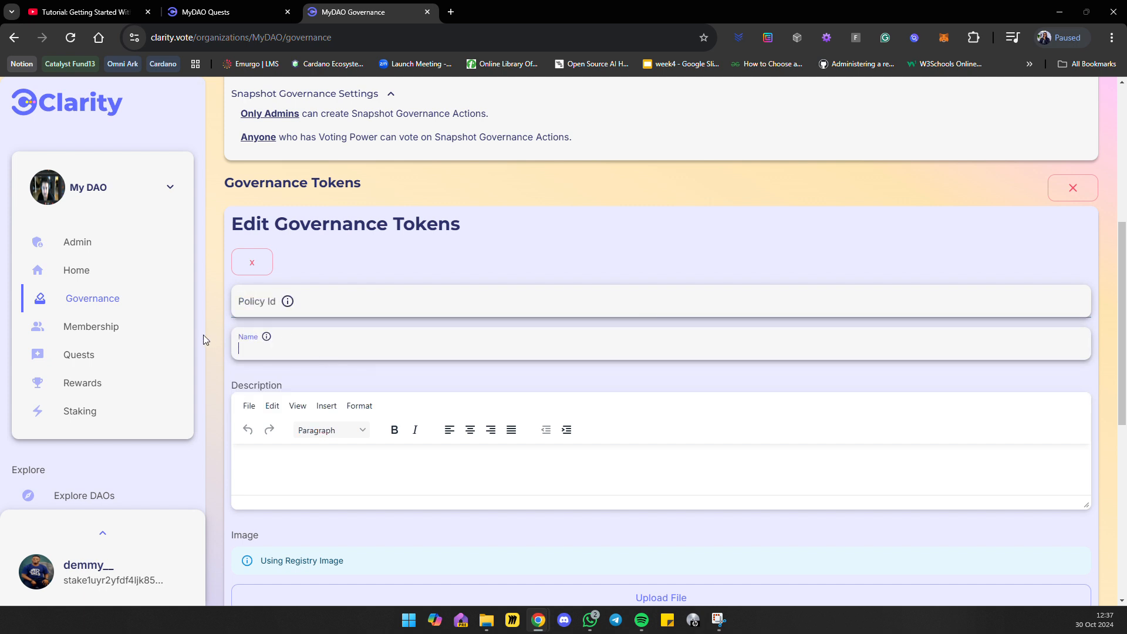
{"action": "left_click", "coordinate": [334, 486]}
{"action": "scroll", "coordinate": [340, 458], "scroll_direction": "down", "scroll_amount": 4}
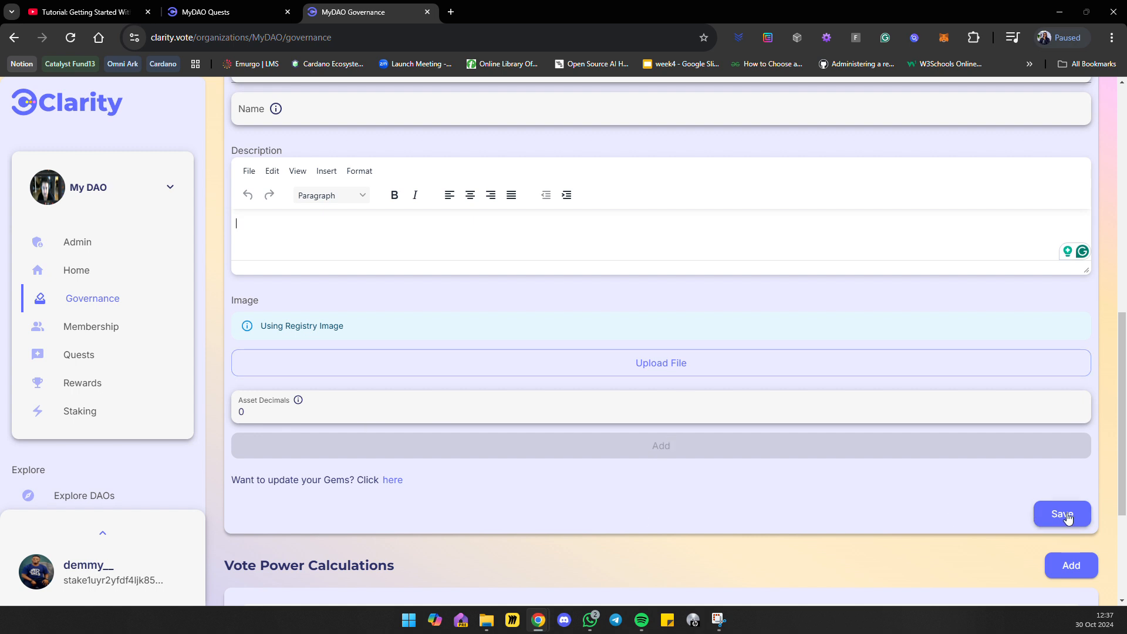
{"action": "scroll", "coordinate": [793, 312], "scroll_direction": "up", "scroll_amount": 5}
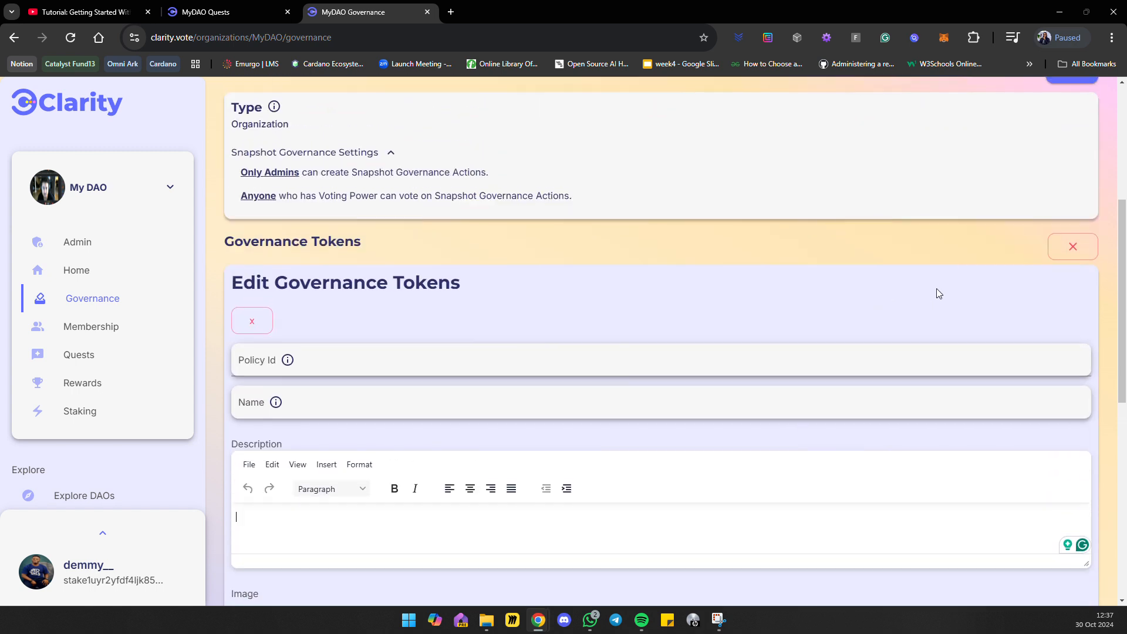
{"action": "left_click", "coordinate": [1072, 248]}
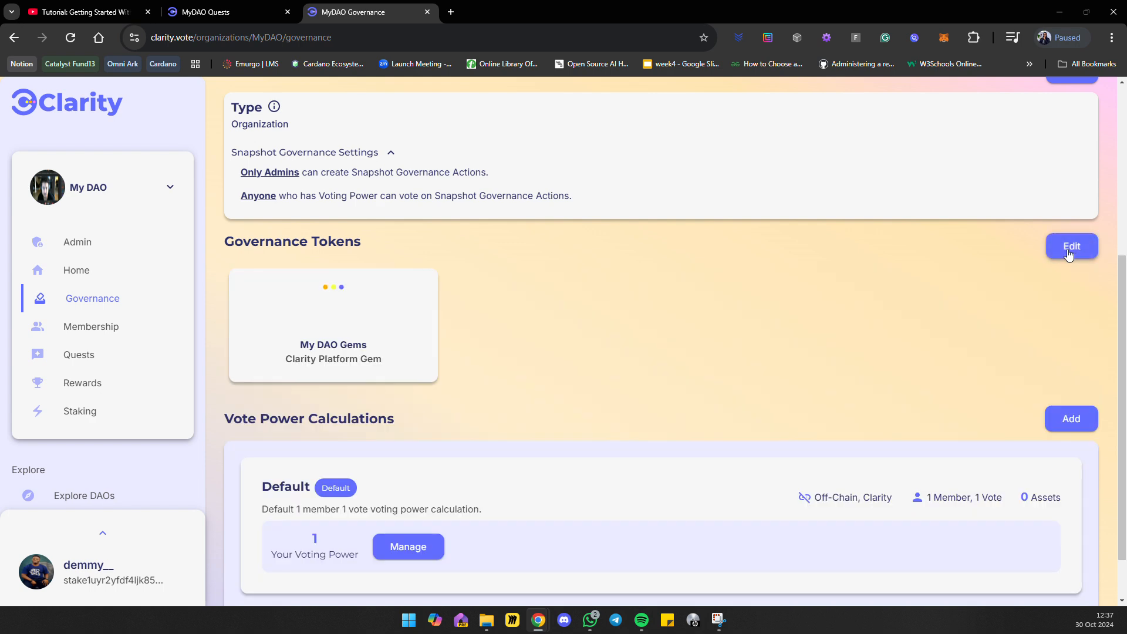
Review the Mint Governance Token form's fields from token name to wallet address, and leave token editing without minting.
{"action": "left_click", "coordinate": [1068, 254]}
{"action": "left_click", "coordinate": [364, 321]}
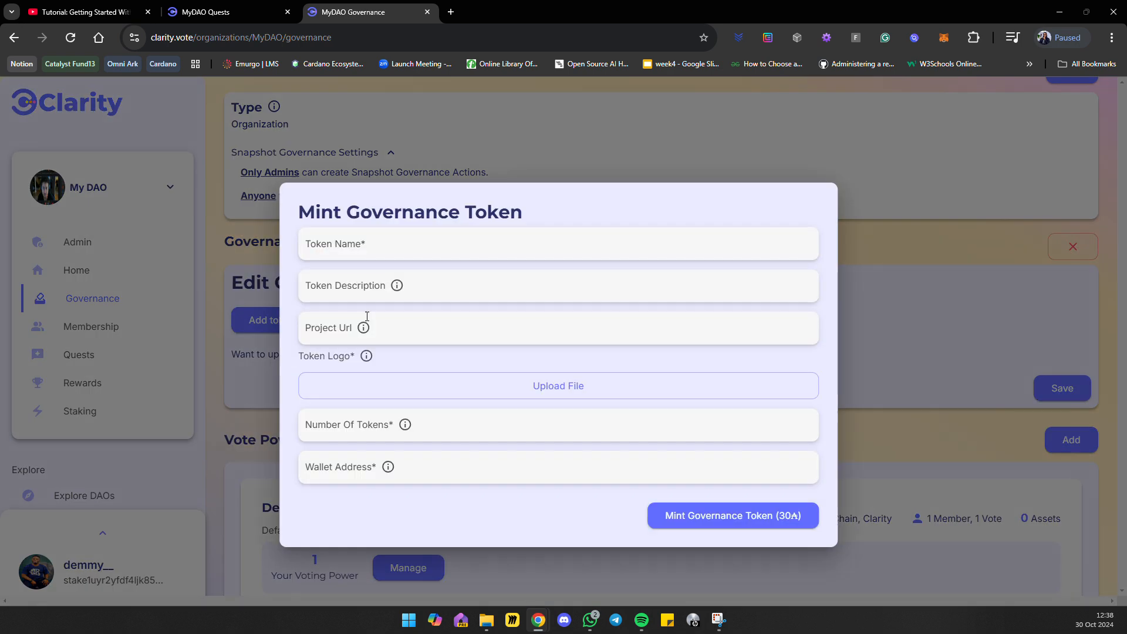
{"action": "left_click", "coordinate": [333, 245]}
{"action": "left_click", "coordinate": [318, 286]}
{"action": "left_click", "coordinate": [321, 332]}
{"action": "left_click", "coordinate": [315, 428]}
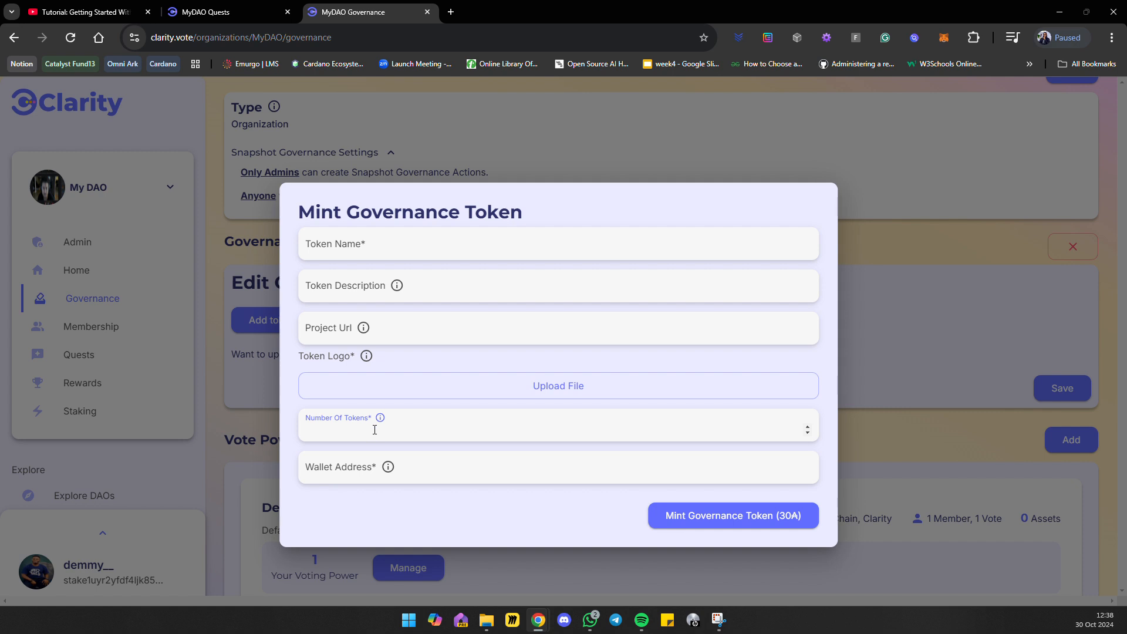
{"action": "left_click", "coordinate": [340, 466]}
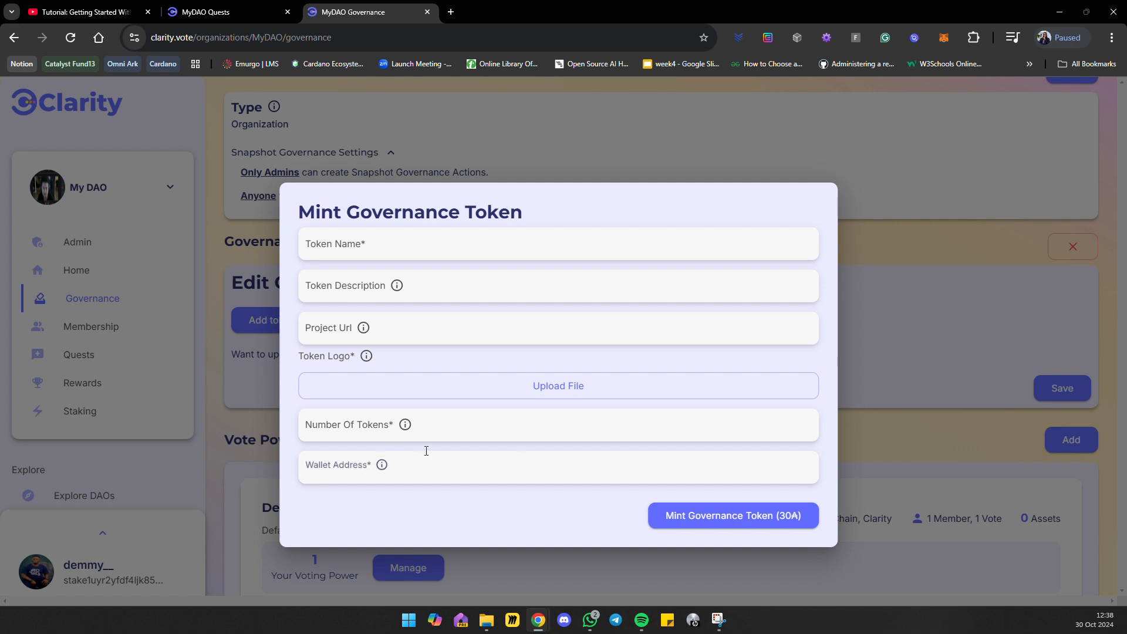
{"action": "left_click", "coordinate": [893, 423]}
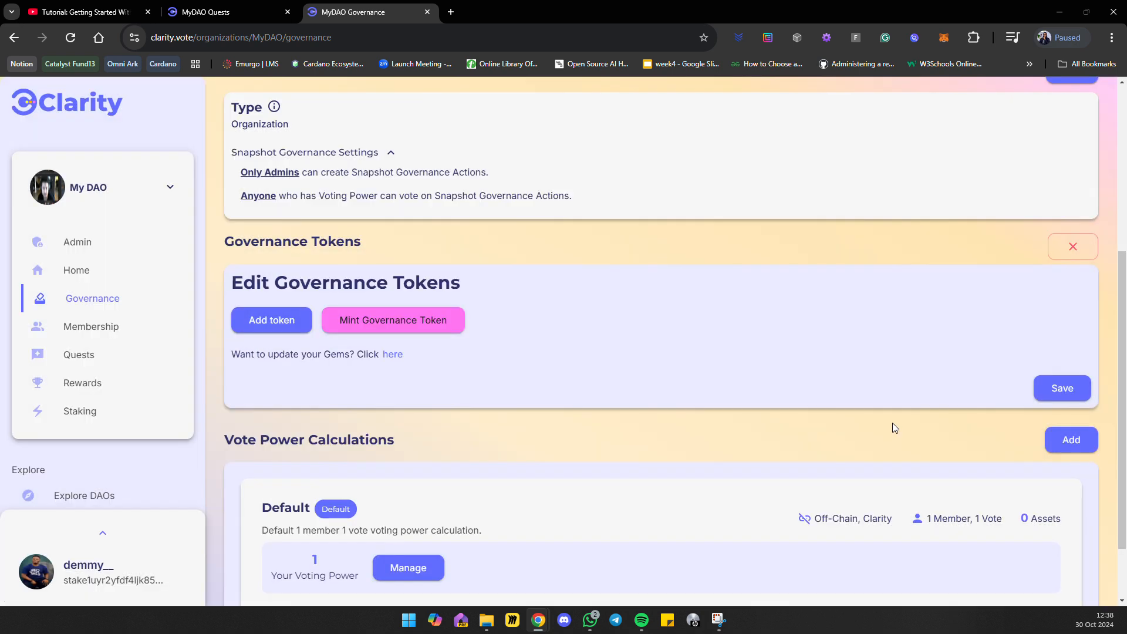
{"action": "left_click", "coordinate": [1073, 246]}
Add a new vote power calculation to My DAO and return to the calculations list in the governance settings.
{"action": "scroll", "coordinate": [384, 368], "scroll_direction": "down", "scroll_amount": 1}
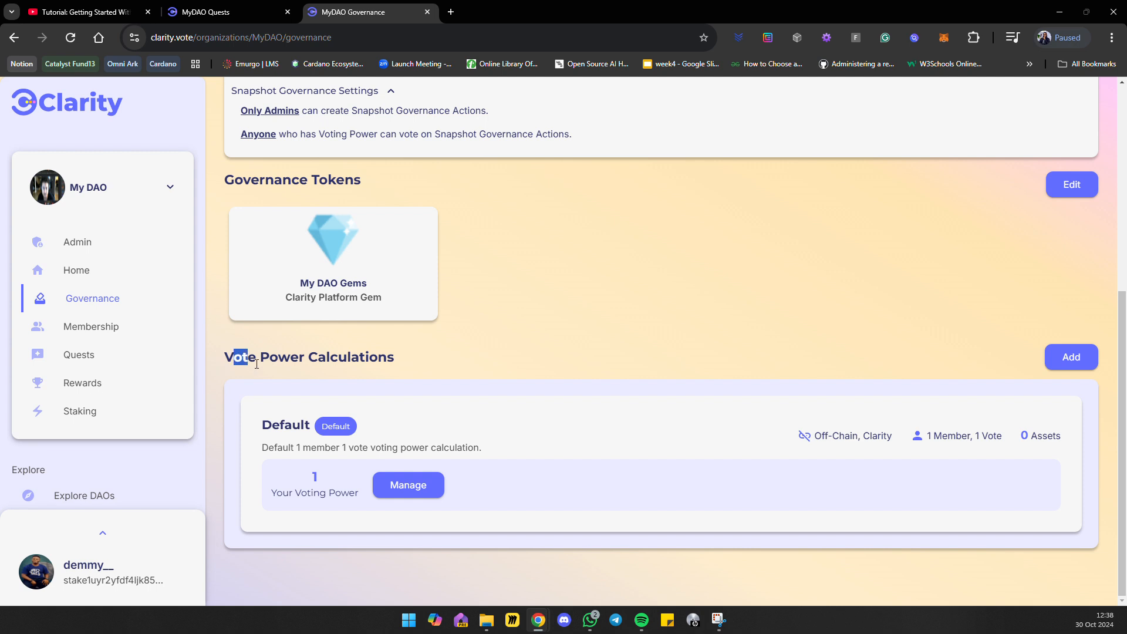
{"action": "left_click_drag", "start_coordinate": [256, 364], "coordinate": [411, 369]}
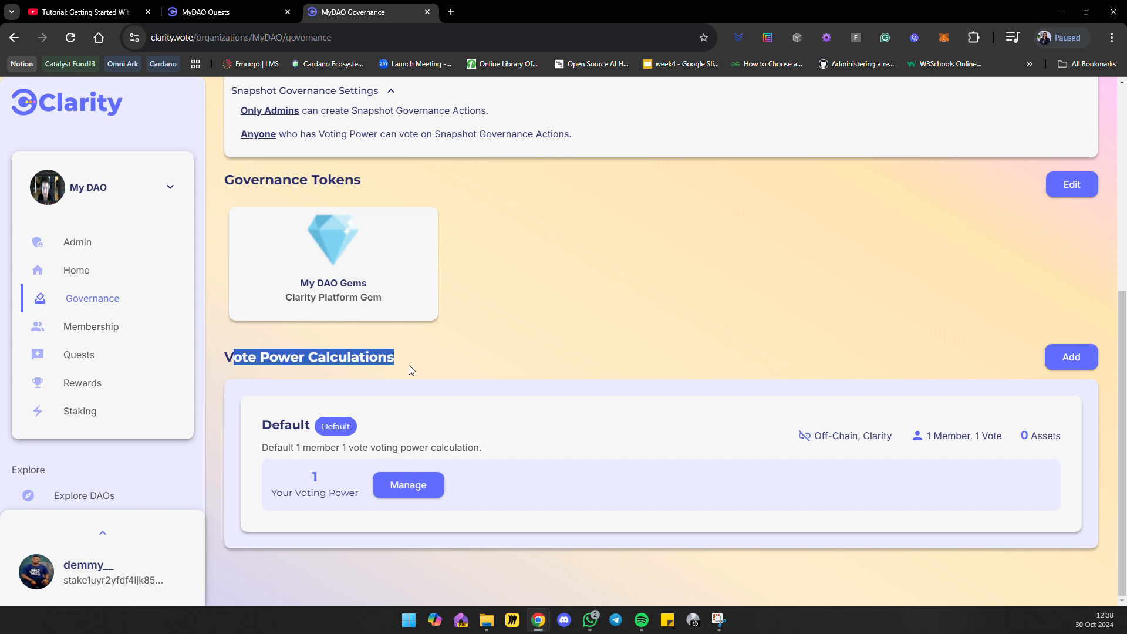
{"action": "left_click", "coordinate": [446, 348]}
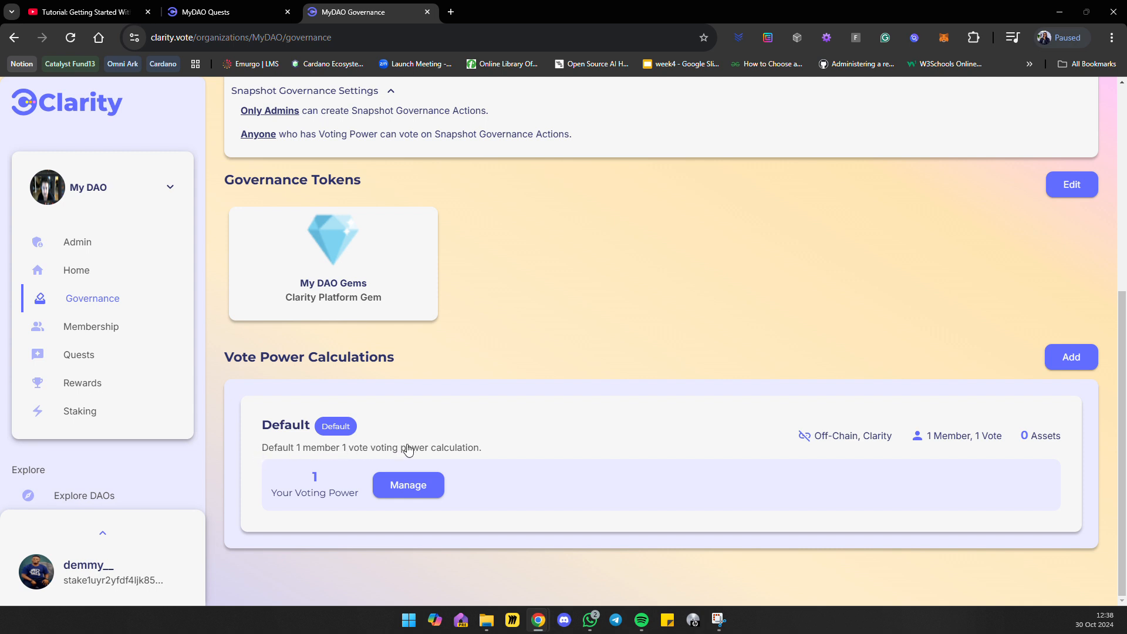
{"action": "left_click", "coordinate": [1080, 364]}
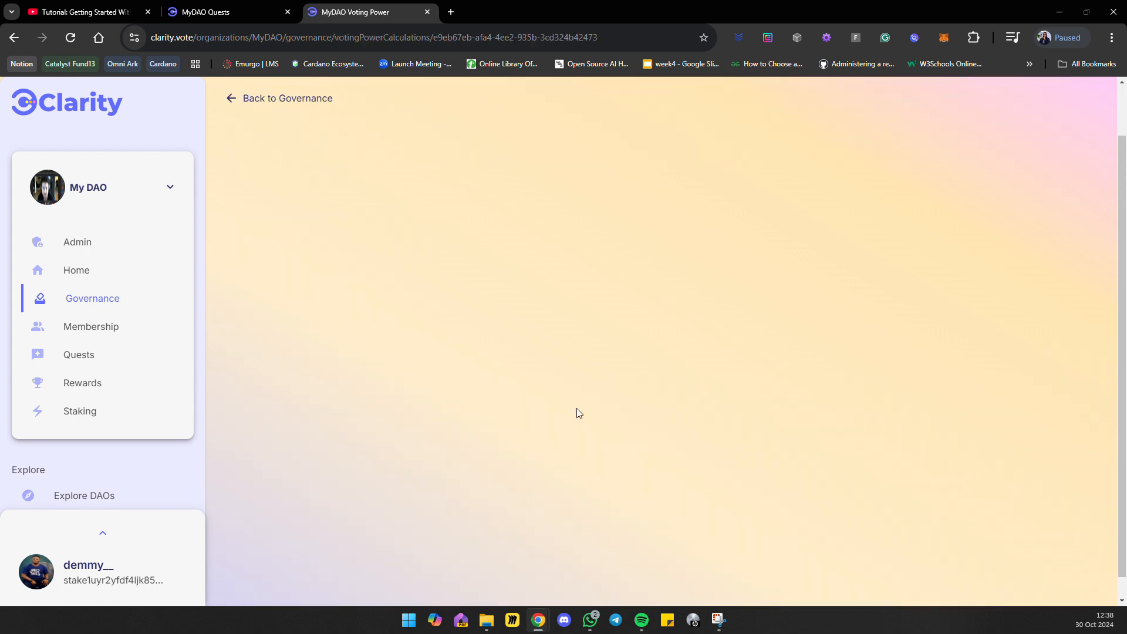
{"action": "left_click", "coordinate": [246, 99]}
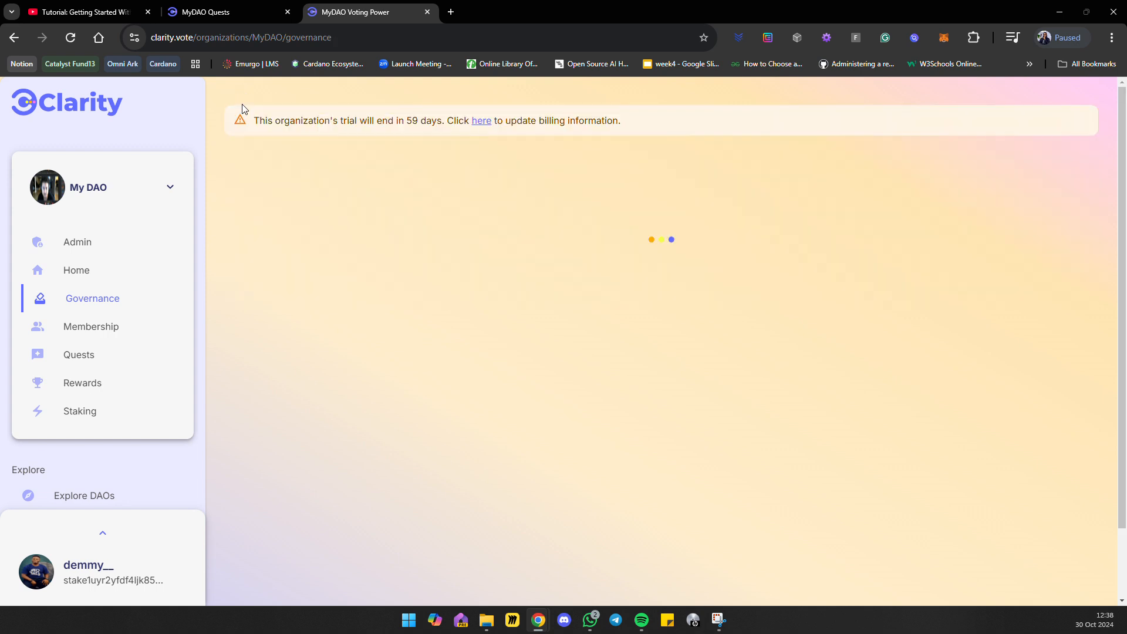
{"action": "scroll", "coordinate": [408, 301], "scroll_direction": "down", "scroll_amount": 2}
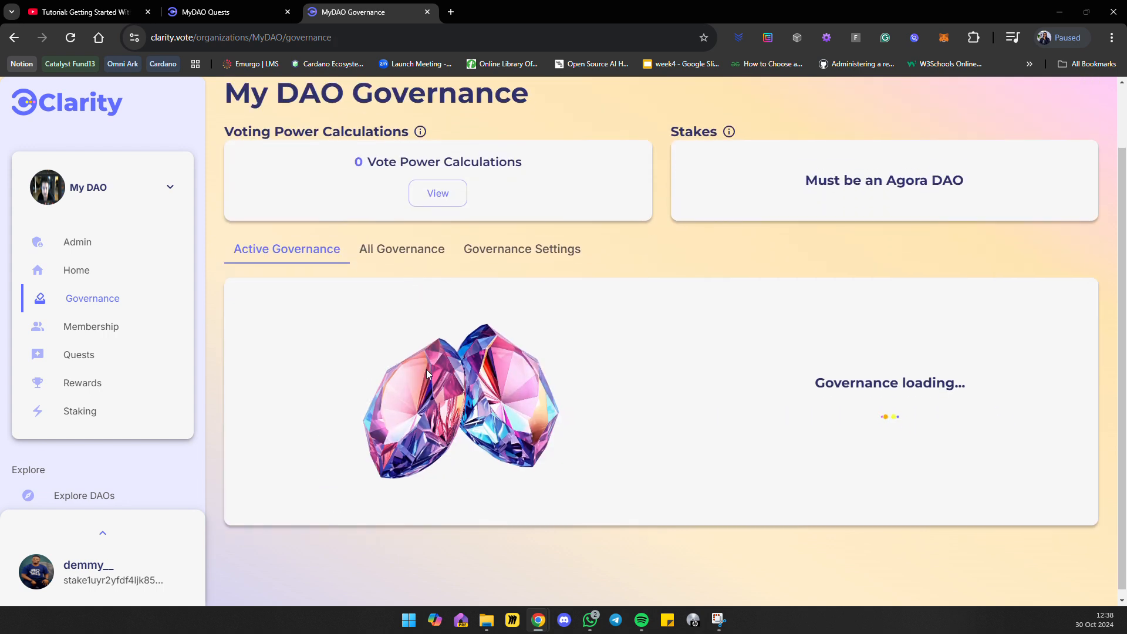
{"action": "left_click", "coordinate": [490, 243]}
{"action": "scroll", "coordinate": [476, 329], "scroll_direction": "down", "scroll_amount": 2}
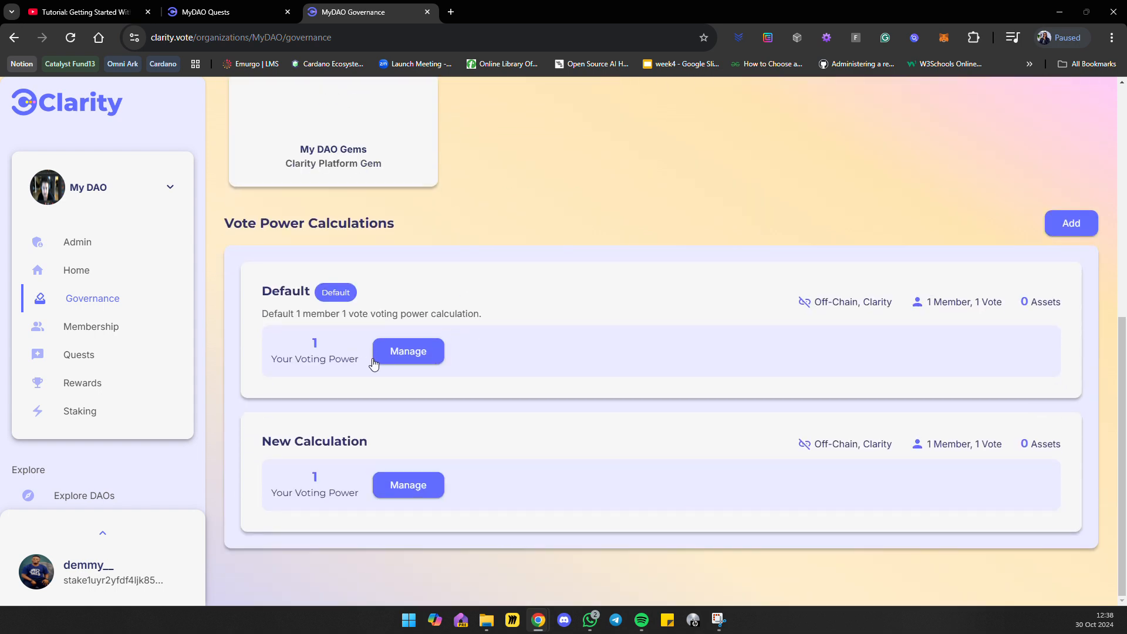
Open the Default vote power calculation, review its editable fields, and return to the governance page without saving.
{"action": "left_click", "coordinate": [410, 346]}
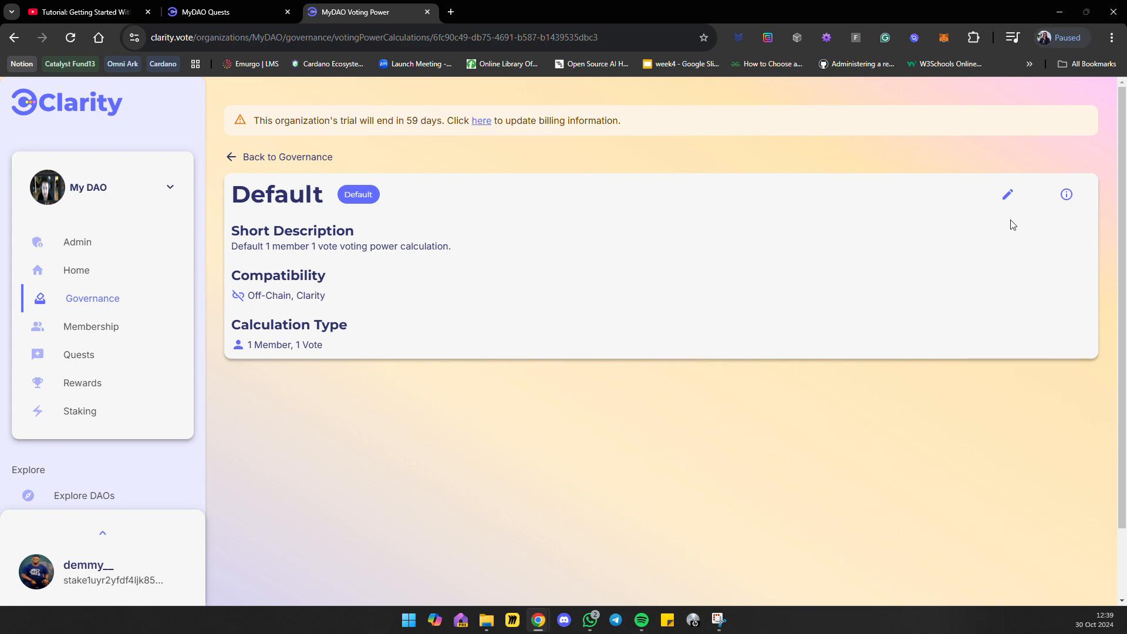
{"action": "left_click", "coordinate": [1009, 193]}
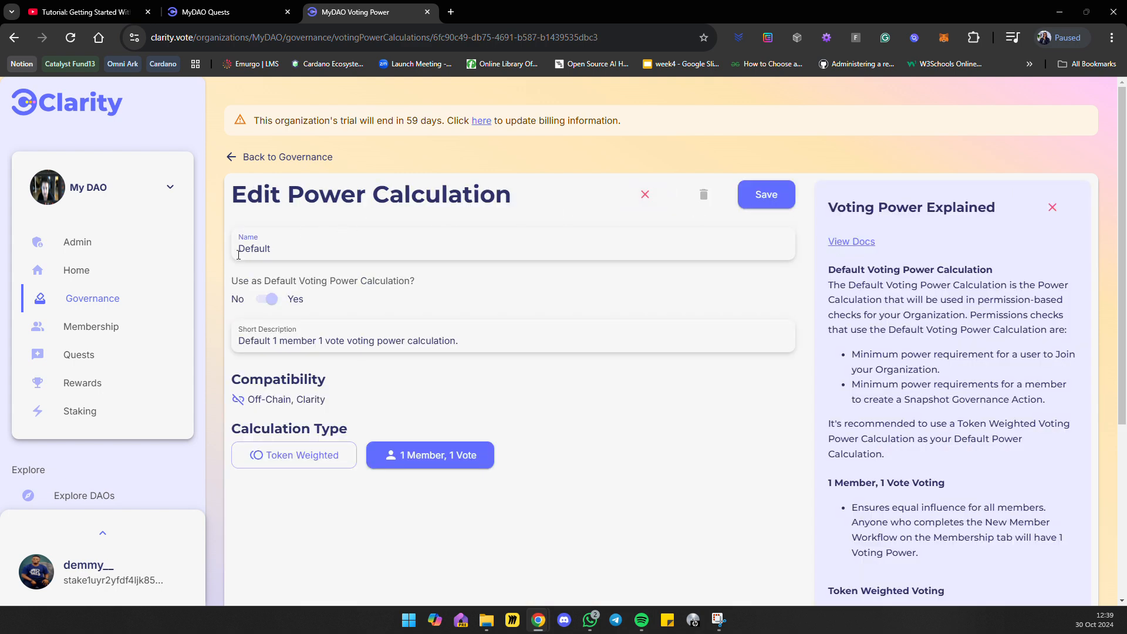
{"action": "left_click_drag", "start_coordinate": [272, 250], "coordinate": [236, 241]}
{"action": "mouse_move", "coordinate": [711, 198]}
{"action": "left_click", "coordinate": [644, 194]}
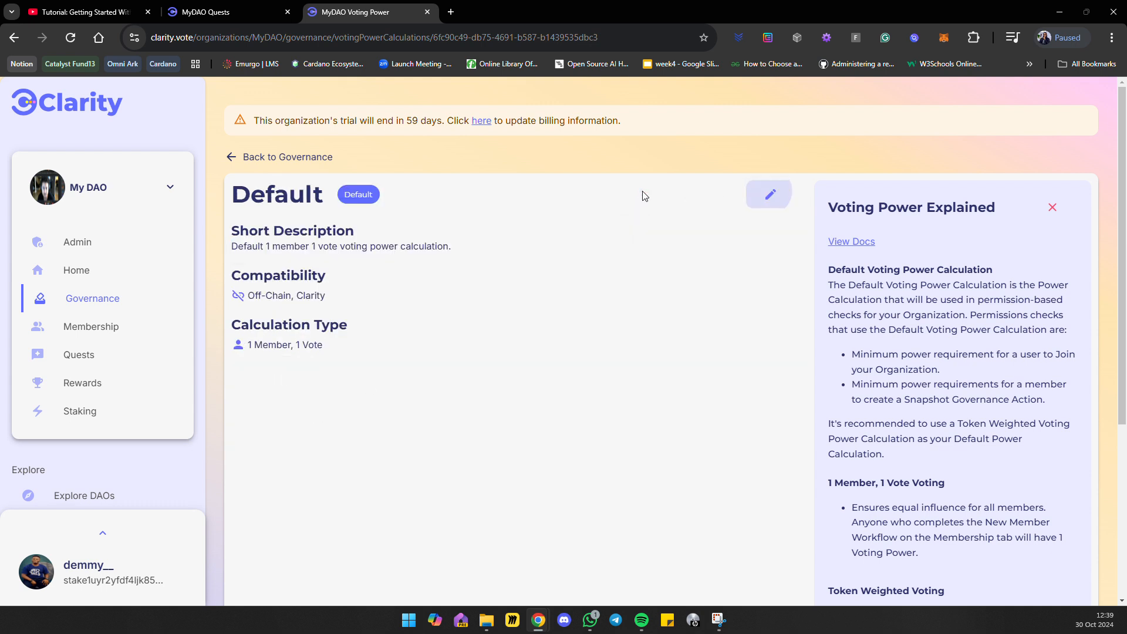
{"action": "left_click", "coordinate": [233, 157]}
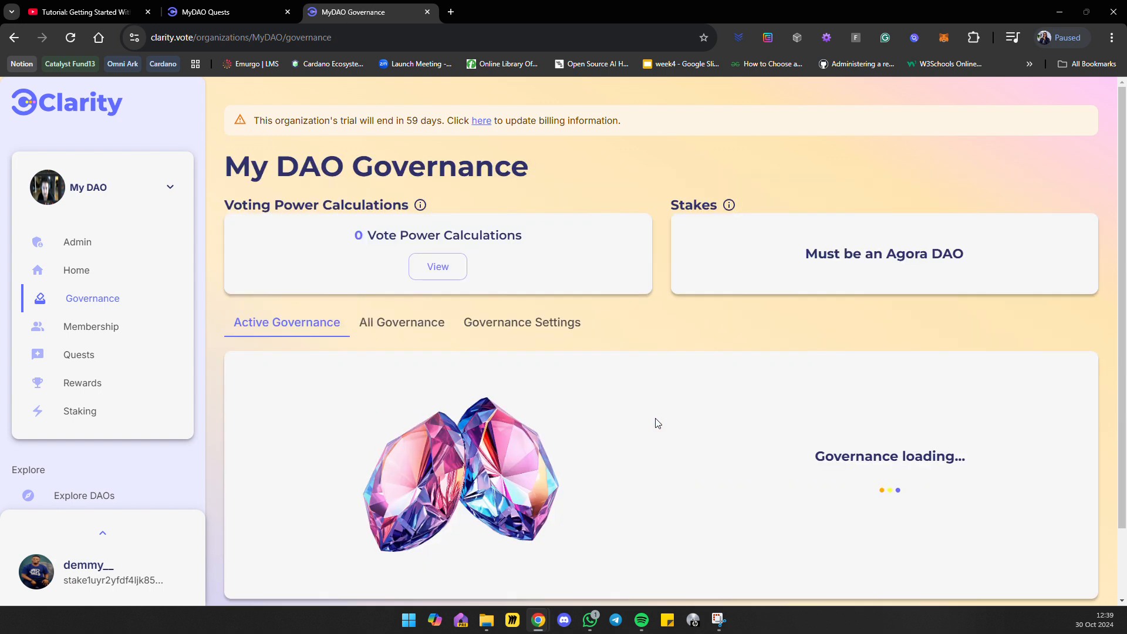
Open the New Calculation vote power calculation for editing and set its calculation type to Token Weighted.
{"action": "scroll", "coordinate": [634, 435], "scroll_direction": "down", "scroll_amount": 1}
{"action": "left_click", "coordinate": [539, 250]}
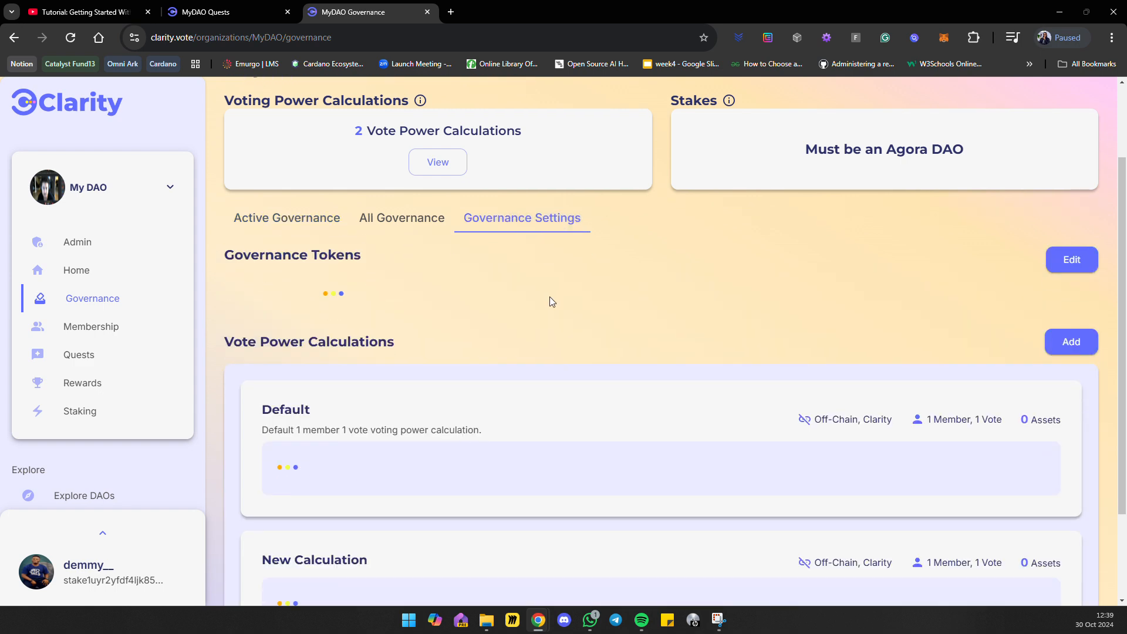
{"action": "scroll", "coordinate": [551, 300], "scroll_direction": "down", "scroll_amount": 3}
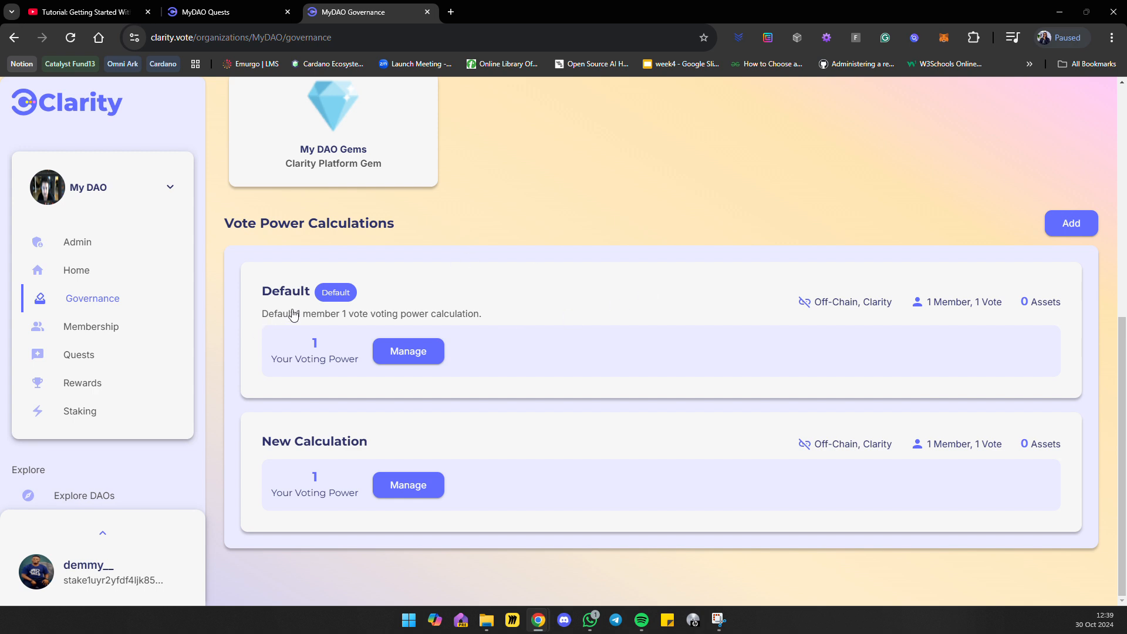
{"action": "left_click", "coordinate": [411, 485]}
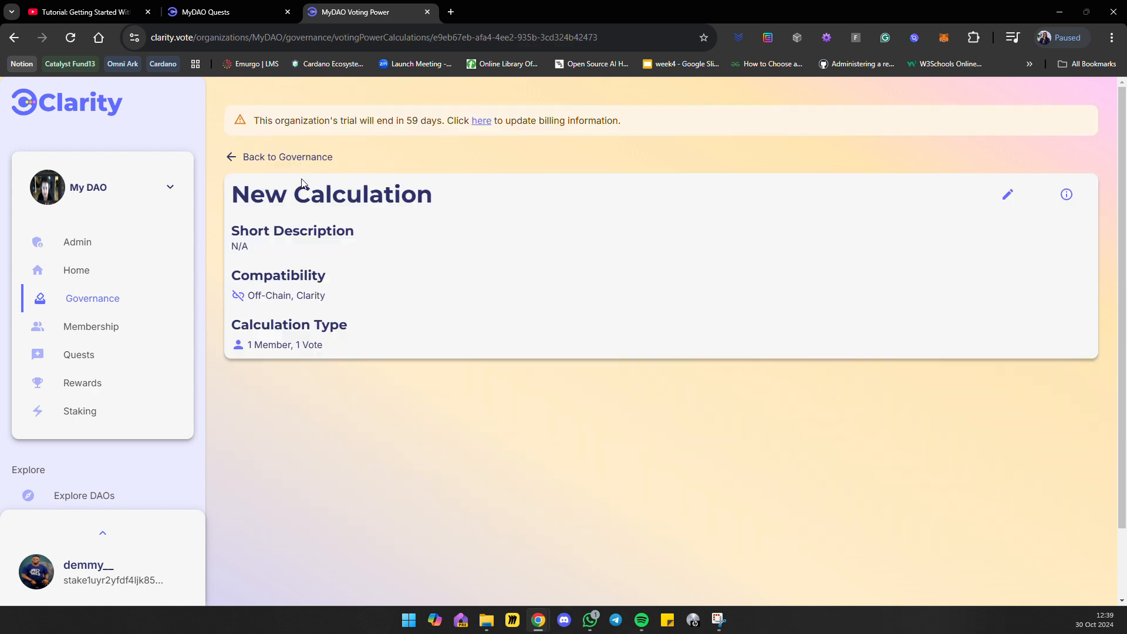
{"action": "left_click", "coordinate": [1008, 195]}
{"action": "left_click_drag", "start_coordinate": [333, 252], "coordinate": [192, 242]}
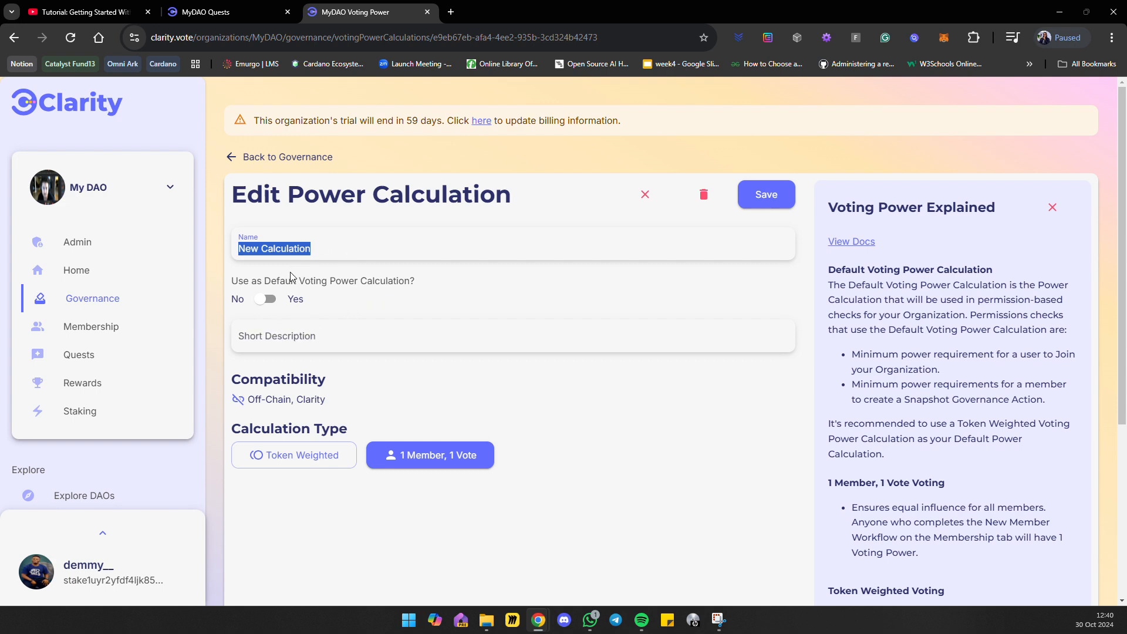
{"action": "left_click", "coordinate": [292, 455]}
{"action": "scroll", "coordinate": [291, 446], "scroll_direction": "down", "scroll_amount": 4}
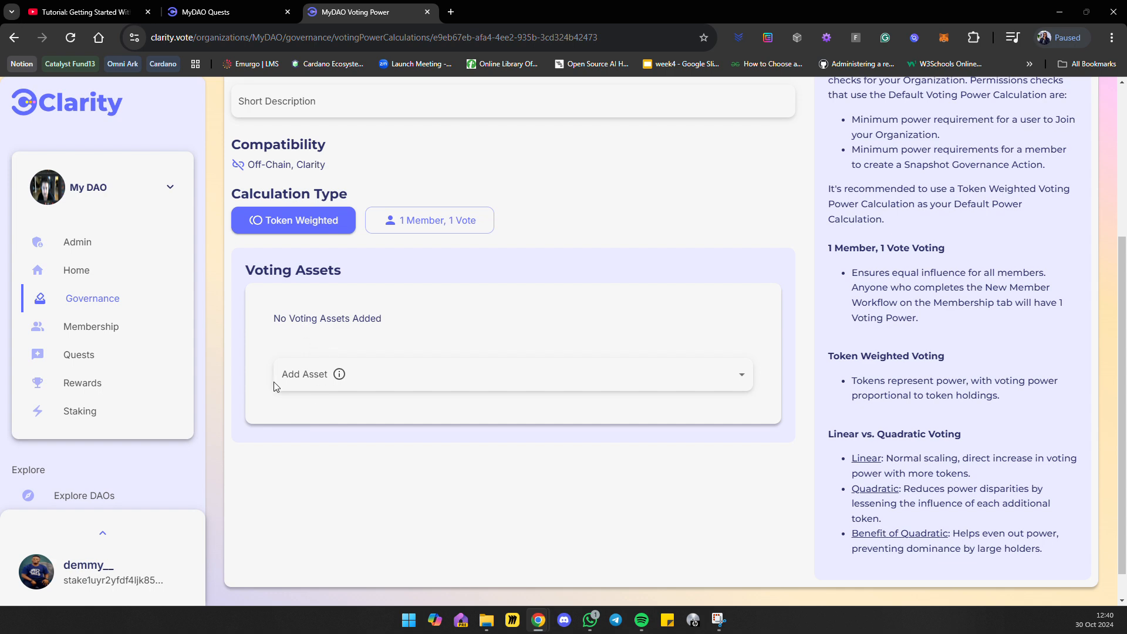
Check which assets can be added to the calculation's Voting Assets, without adding any.
{"action": "left_click", "coordinate": [304, 376]}
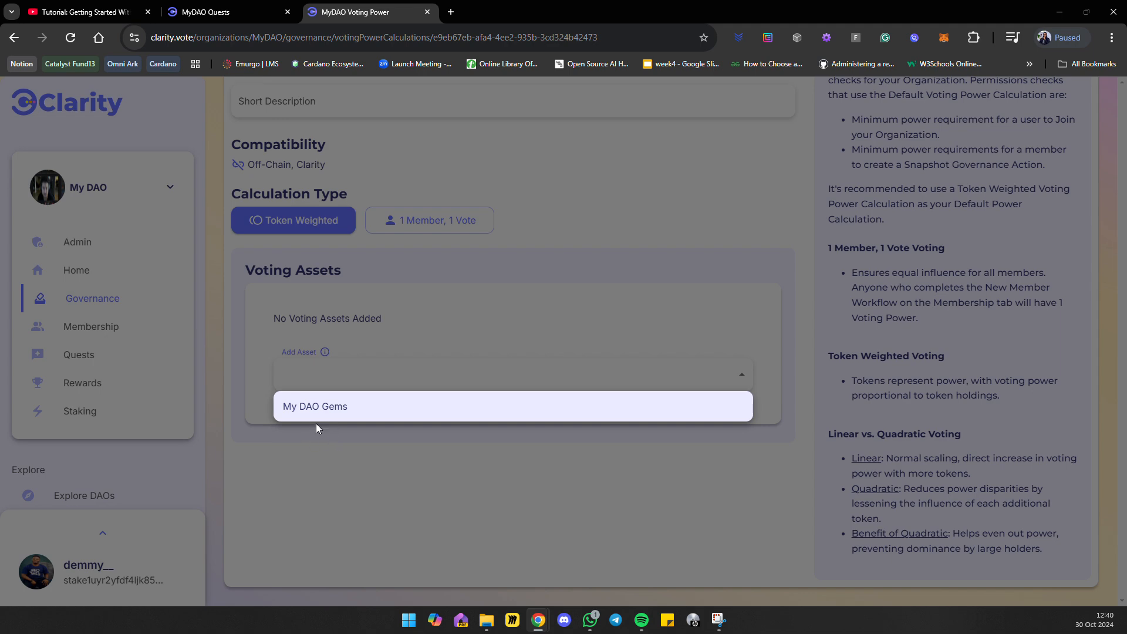
{"action": "left_click", "coordinate": [382, 479]}
{"action": "scroll", "coordinate": [209, 430], "scroll_direction": "down", "scroll_amount": 1}
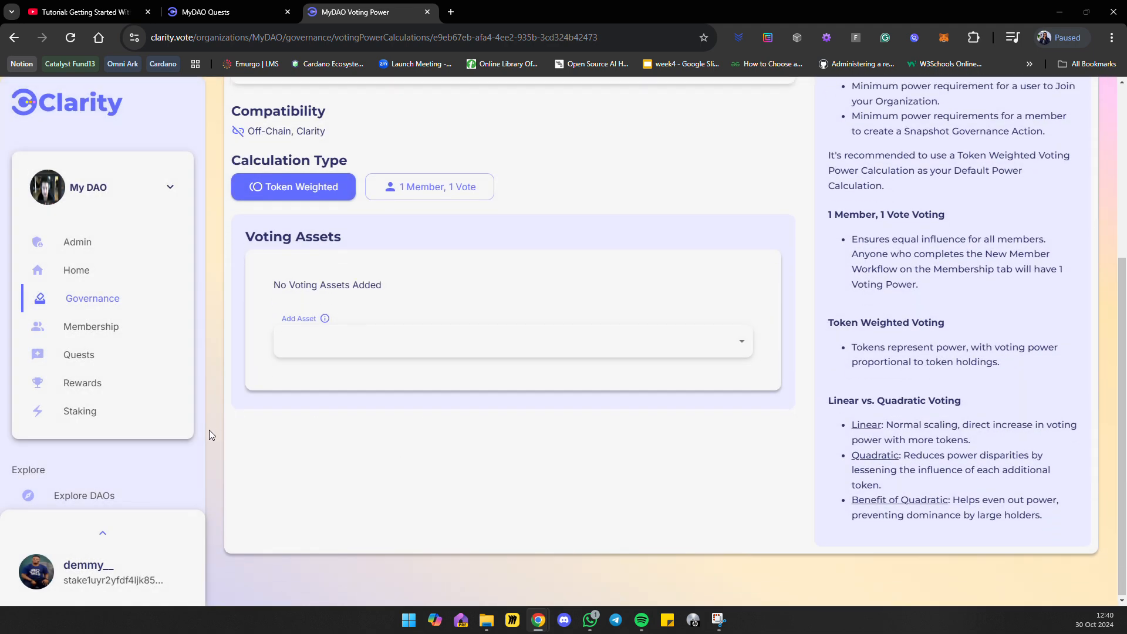
Delete the New Calculation vote power calculation from My DAO and confirm the deletion.
{"action": "scroll", "coordinate": [302, 392], "scroll_direction": "up", "scroll_amount": 3}
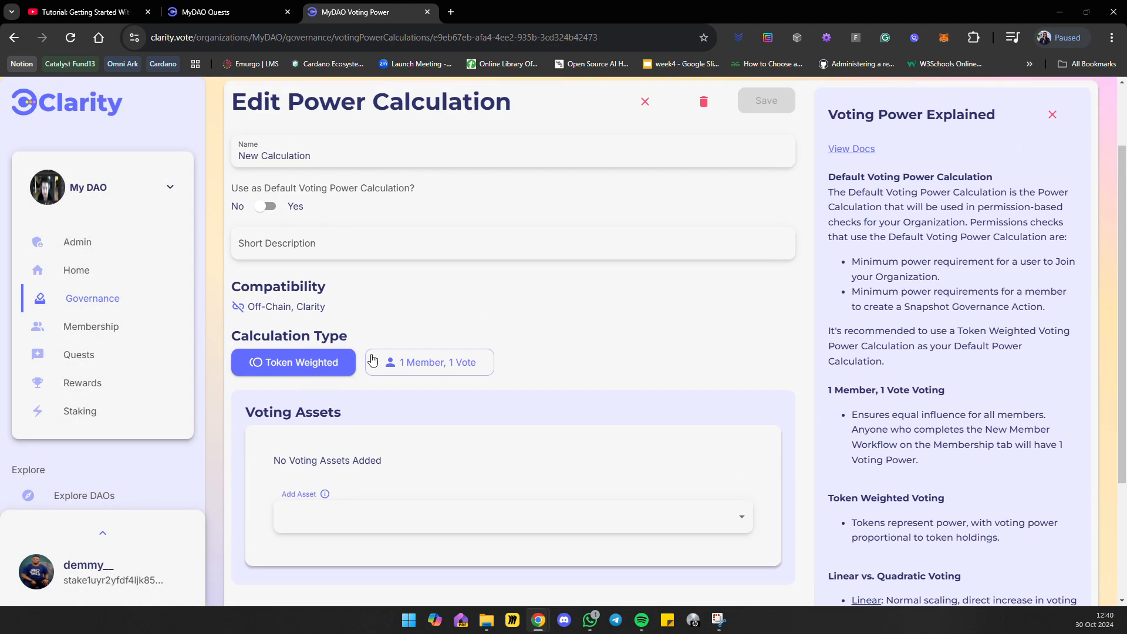
{"action": "left_click", "coordinate": [704, 103]}
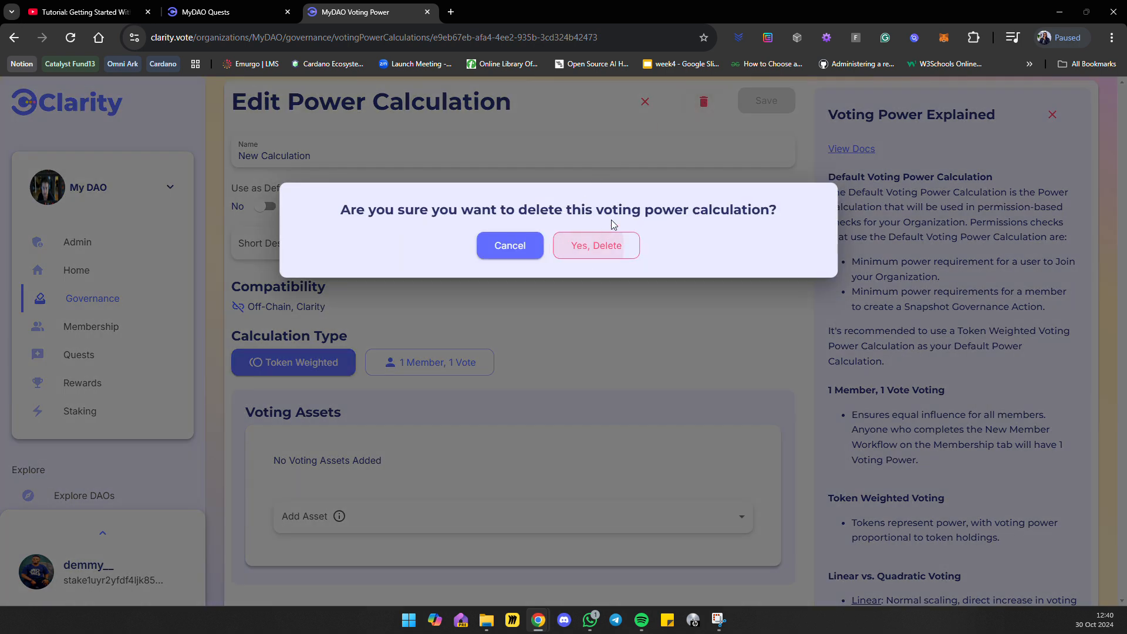
{"action": "left_click", "coordinate": [609, 252]}
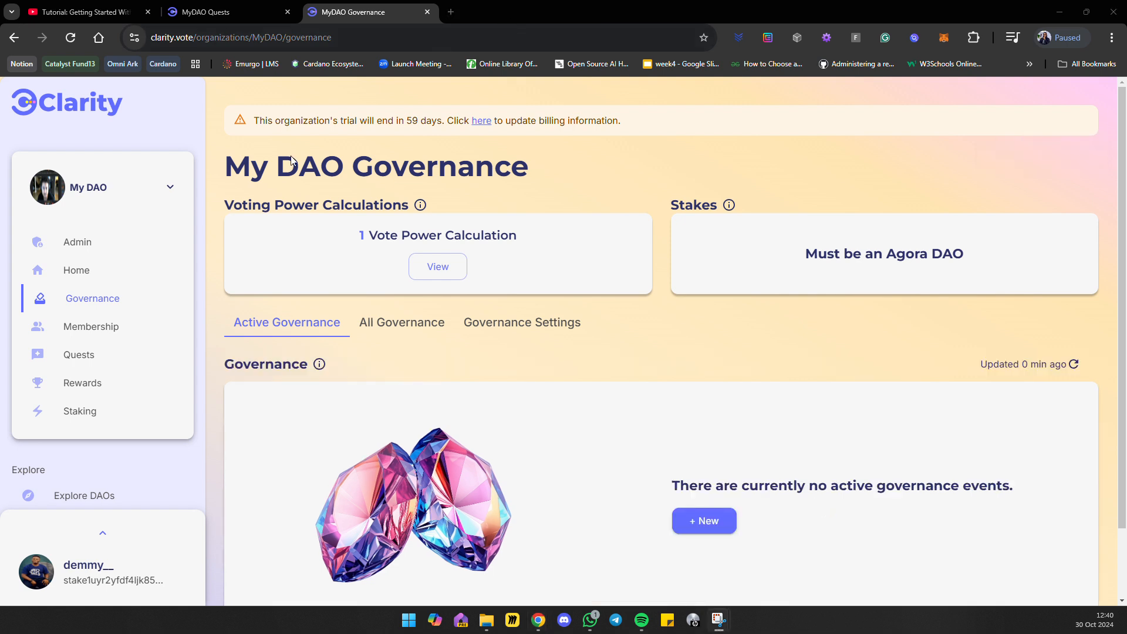
Open My DAO's Membership page and review its overview, admins and members.
{"action": "left_click", "coordinate": [141, 326]}
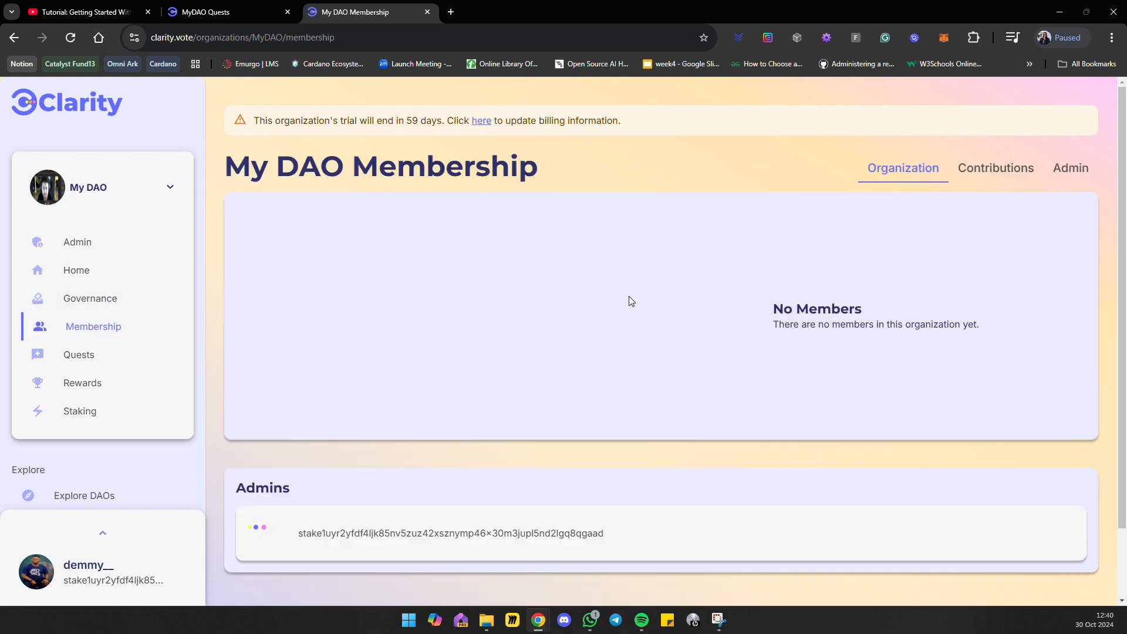
{"action": "scroll", "coordinate": [625, 304], "scroll_direction": "down", "scroll_amount": 3}
{"action": "scroll", "coordinate": [627, 289], "scroll_direction": "up", "scroll_amount": 3}
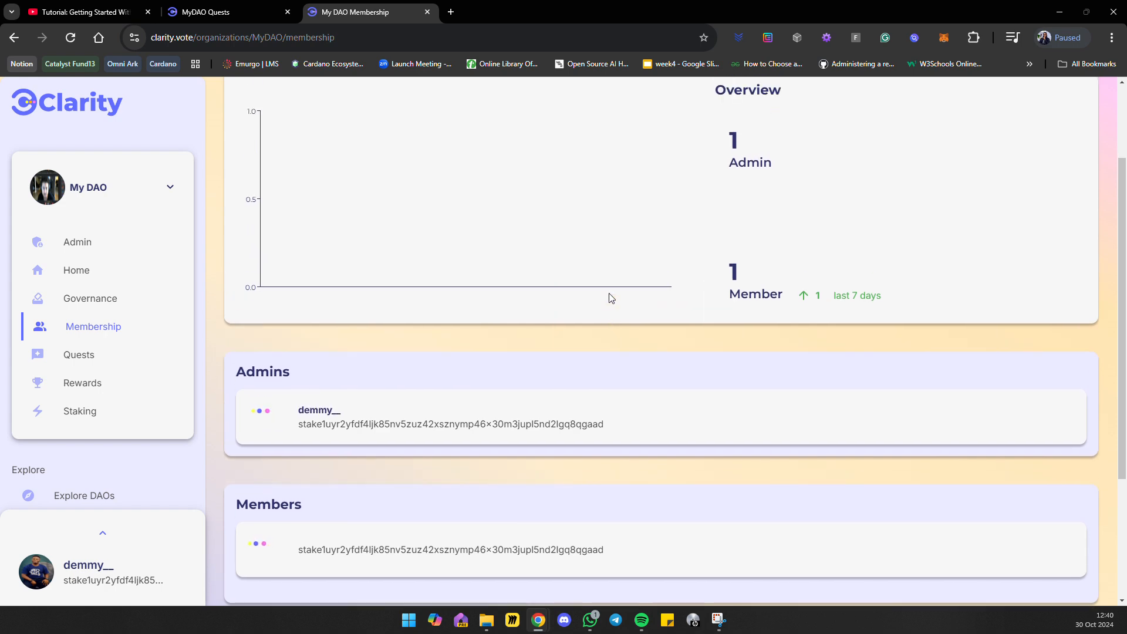
Open the membership admin settings and review the New Member Application flow from application to joining.
{"action": "left_click", "coordinate": [1071, 169]}
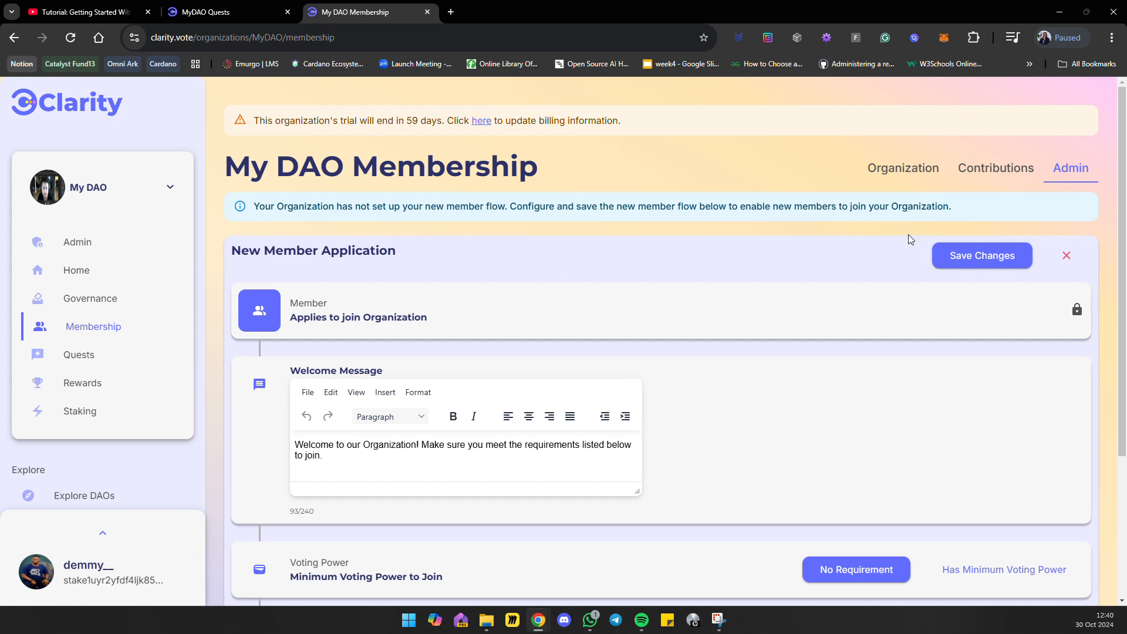
{"action": "scroll", "coordinate": [48, 392], "scroll_direction": "down", "scroll_amount": 1}
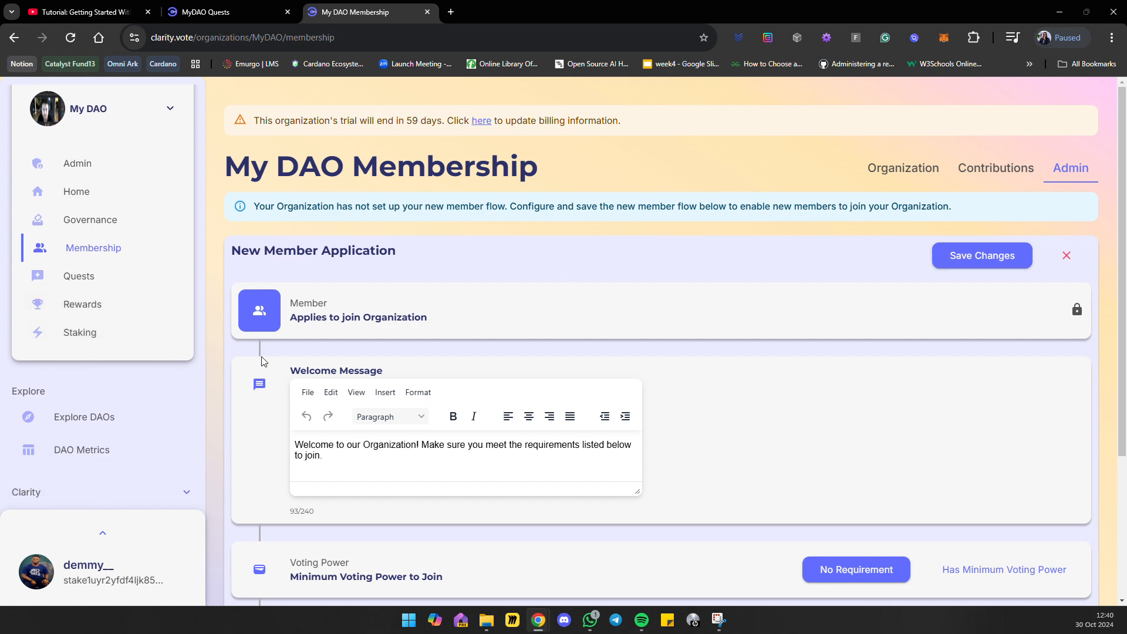
{"action": "scroll", "coordinate": [347, 342], "scroll_direction": "down", "scroll_amount": 3}
{"action": "scroll", "coordinate": [151, 292], "scroll_direction": "up", "scroll_amount": 1}
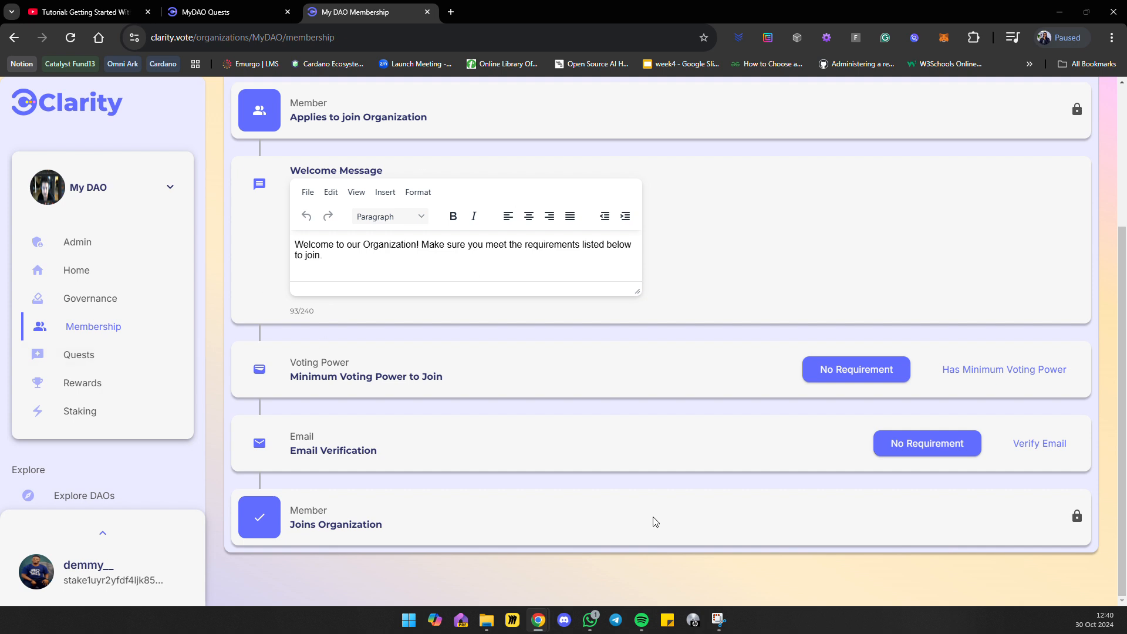
{"action": "scroll", "coordinate": [415, 345], "scroll_direction": "up", "scroll_amount": 1}
{"action": "scroll", "coordinate": [416, 346], "scroll_direction": "up", "scroll_amount": 1}
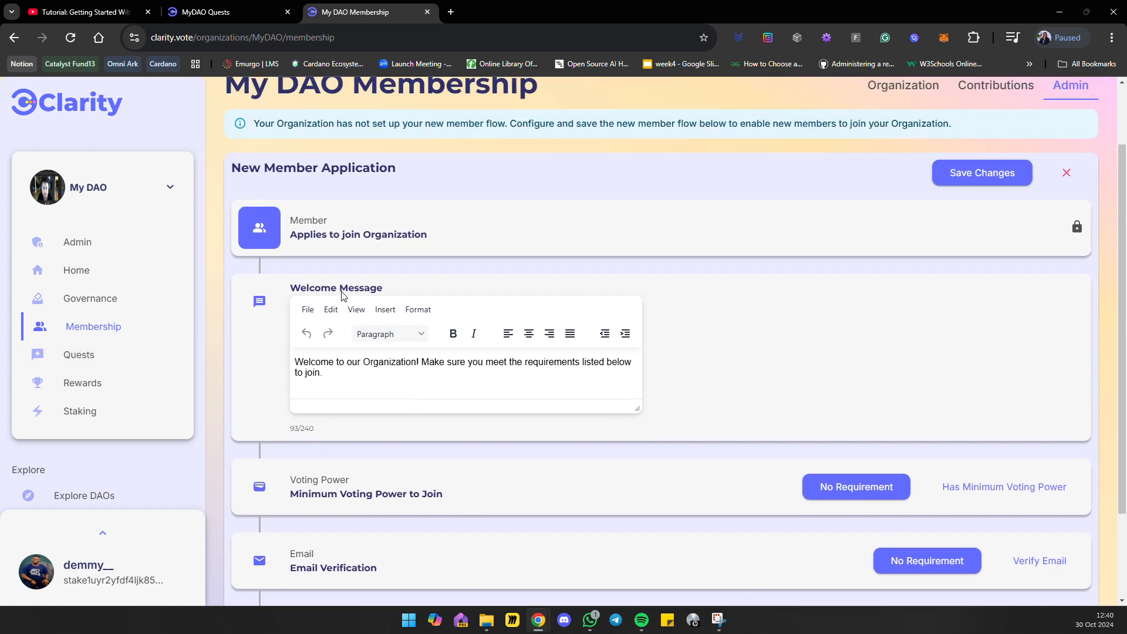
Examine the Minimum Voting Power to Join and Email Verification requirements in the New Member Application.
{"action": "left_click", "coordinate": [497, 27]}
{"action": "scroll", "coordinate": [387, 422], "scroll_direction": "down", "scroll_amount": 2}
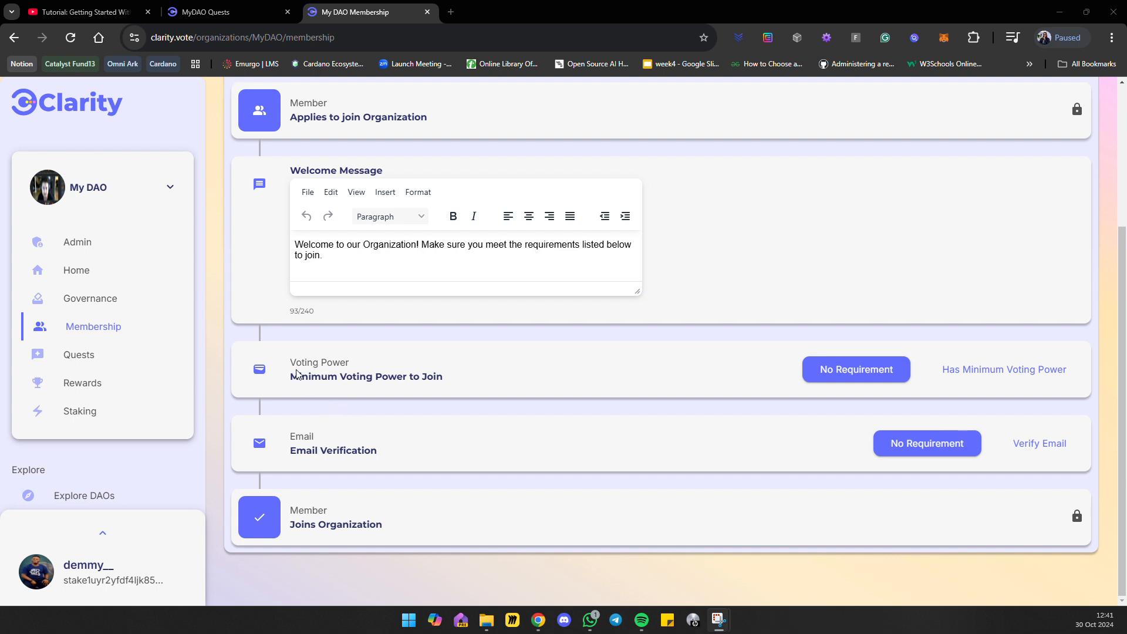
{"action": "left_click_drag", "start_coordinate": [291, 376], "coordinate": [459, 388]}
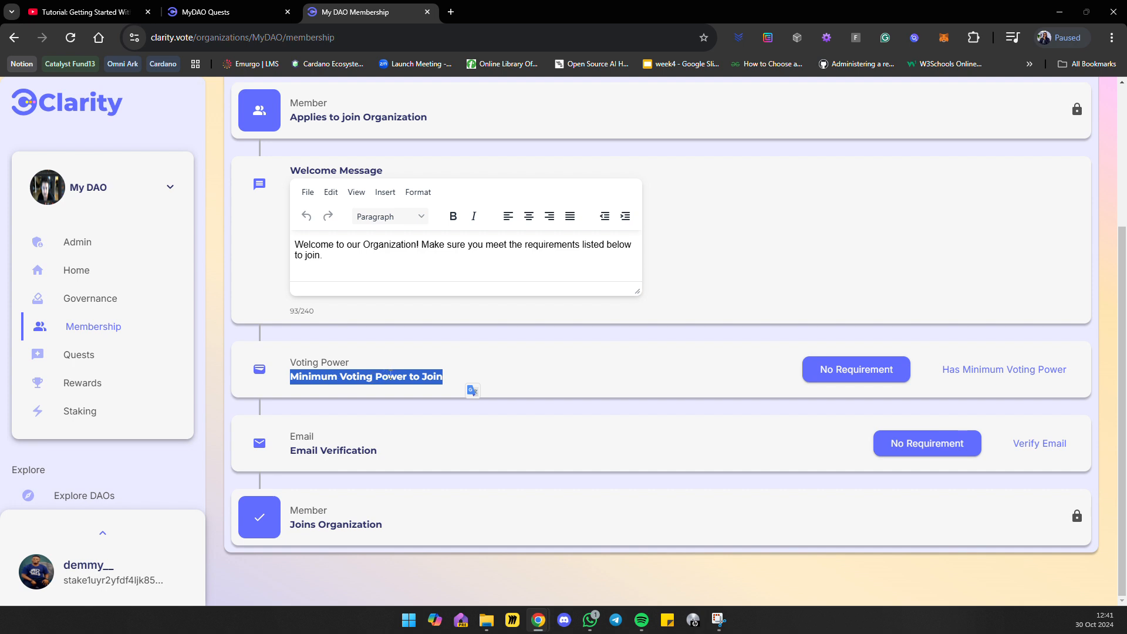
{"action": "left_click", "coordinate": [389, 458]}
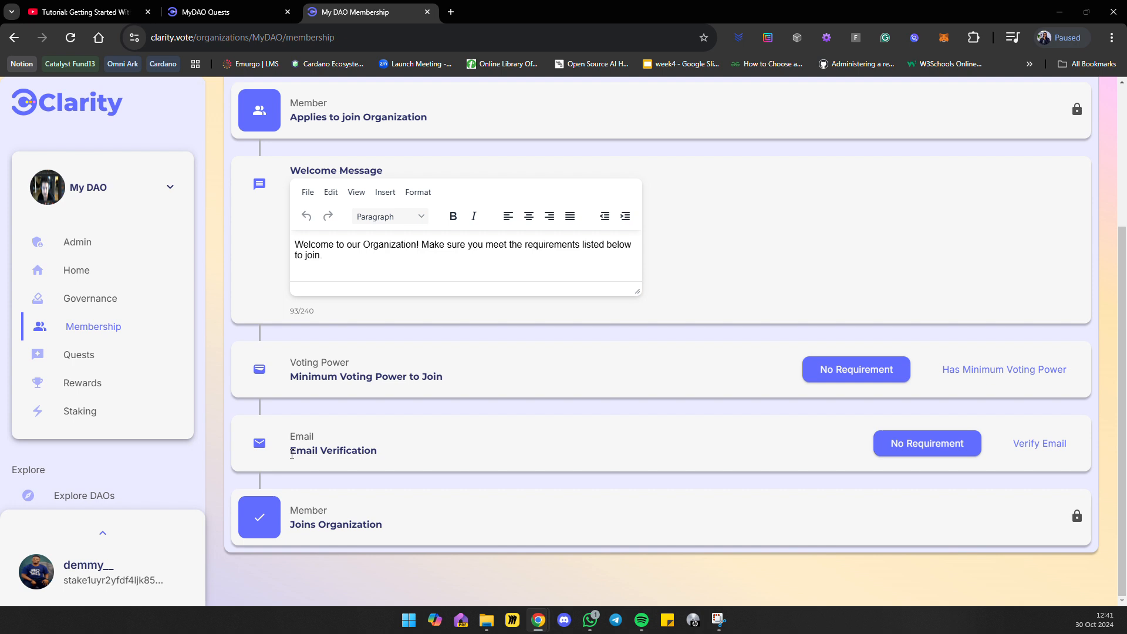
{"action": "left_click_drag", "start_coordinate": [291, 453], "coordinate": [397, 456]}
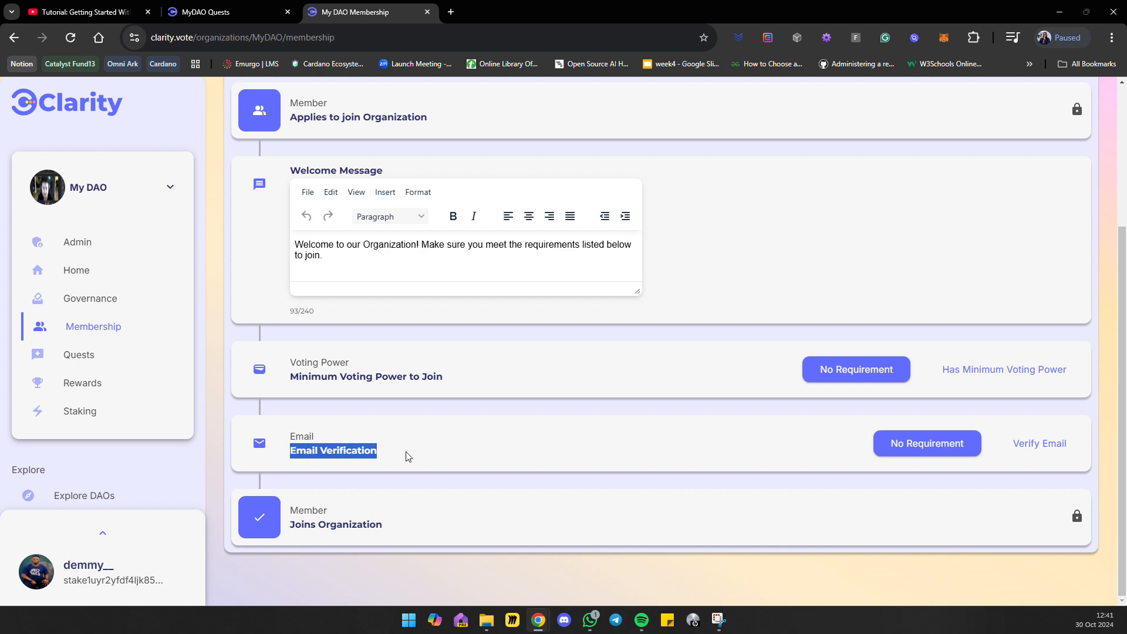
{"action": "left_click", "coordinate": [434, 516]}
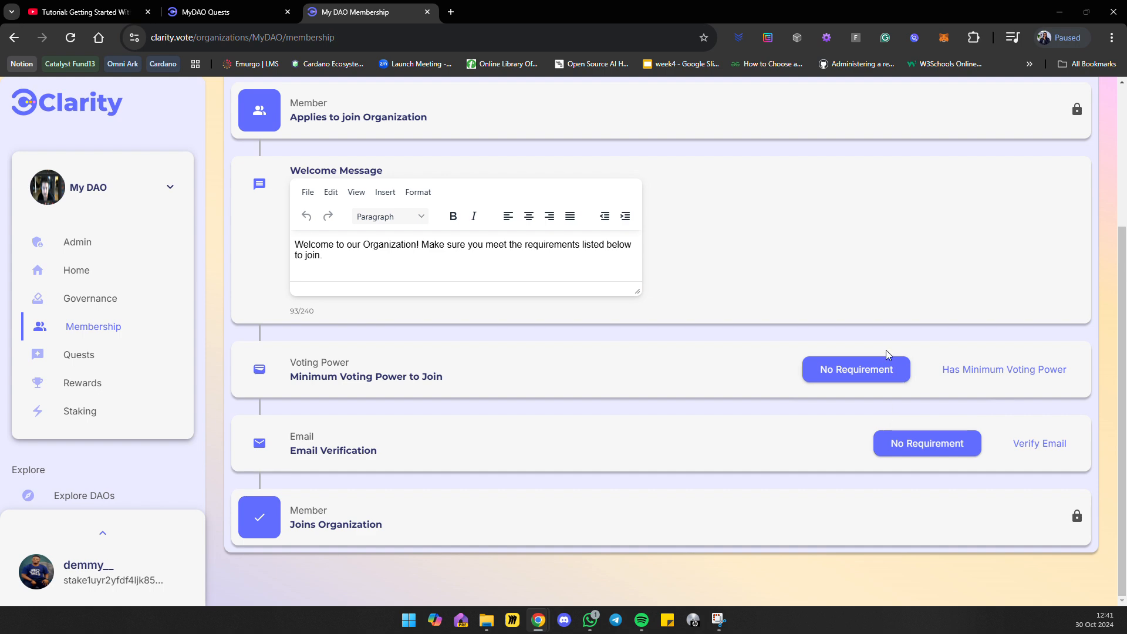
{"action": "scroll", "coordinate": [633, 269], "scroll_direction": "up", "scroll_amount": 3}
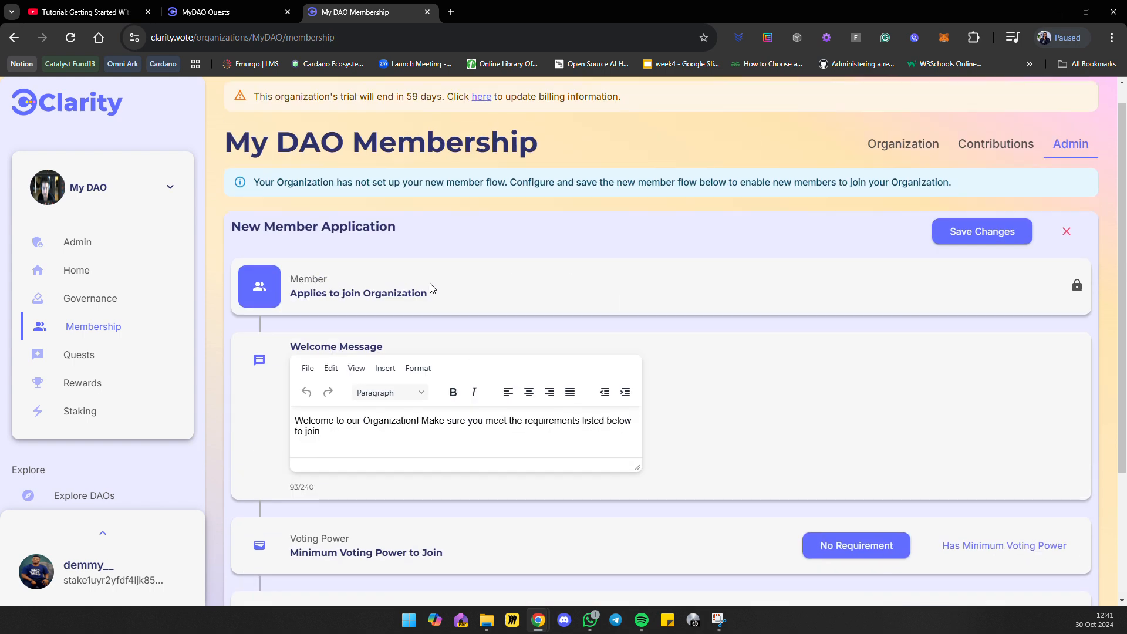
Go to the admin view of My DAO's Quests and open the Add Quest form for the General Quests board.
{"action": "left_click", "coordinate": [100, 362]}
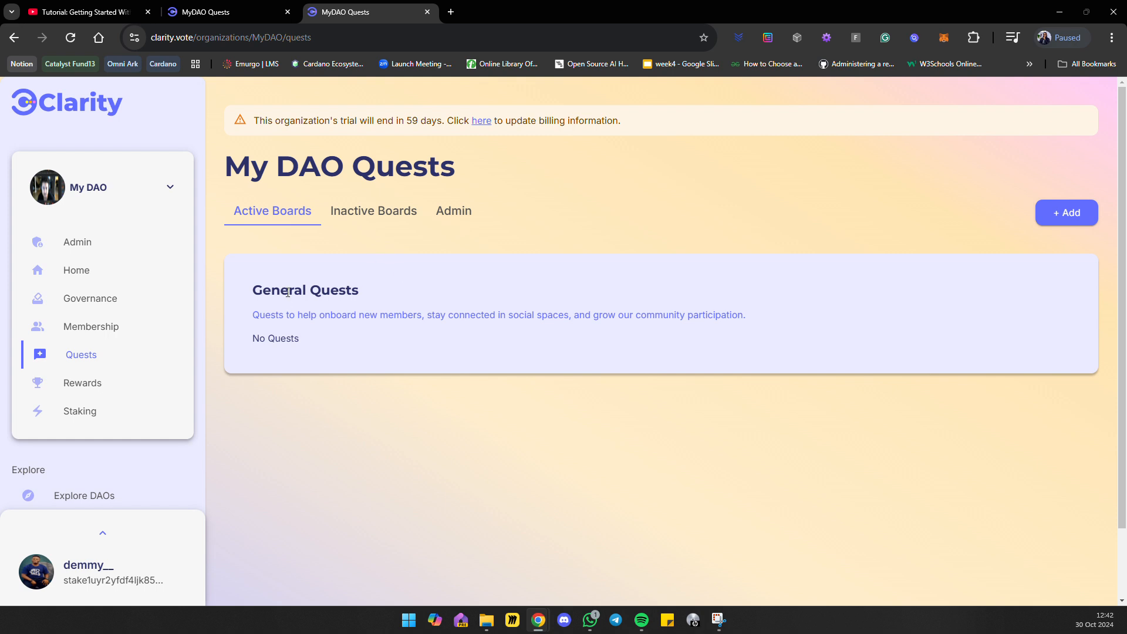
{"action": "left_click", "coordinate": [470, 209]}
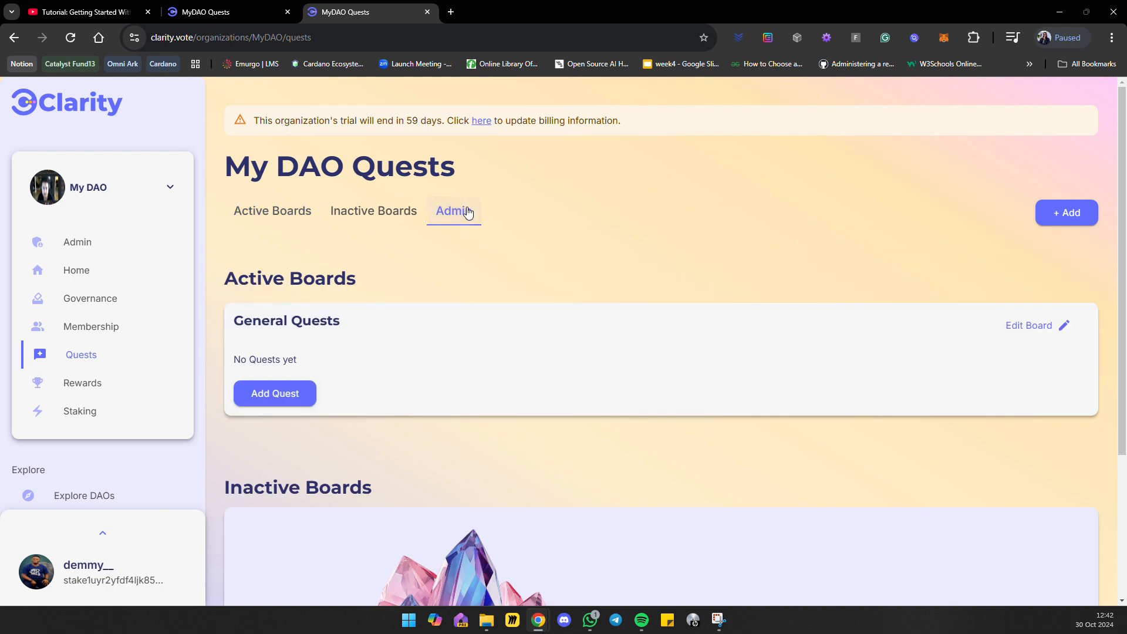
{"action": "scroll", "coordinate": [465, 247], "scroll_direction": "down", "scroll_amount": 3}
{"action": "left_click", "coordinate": [260, 209]}
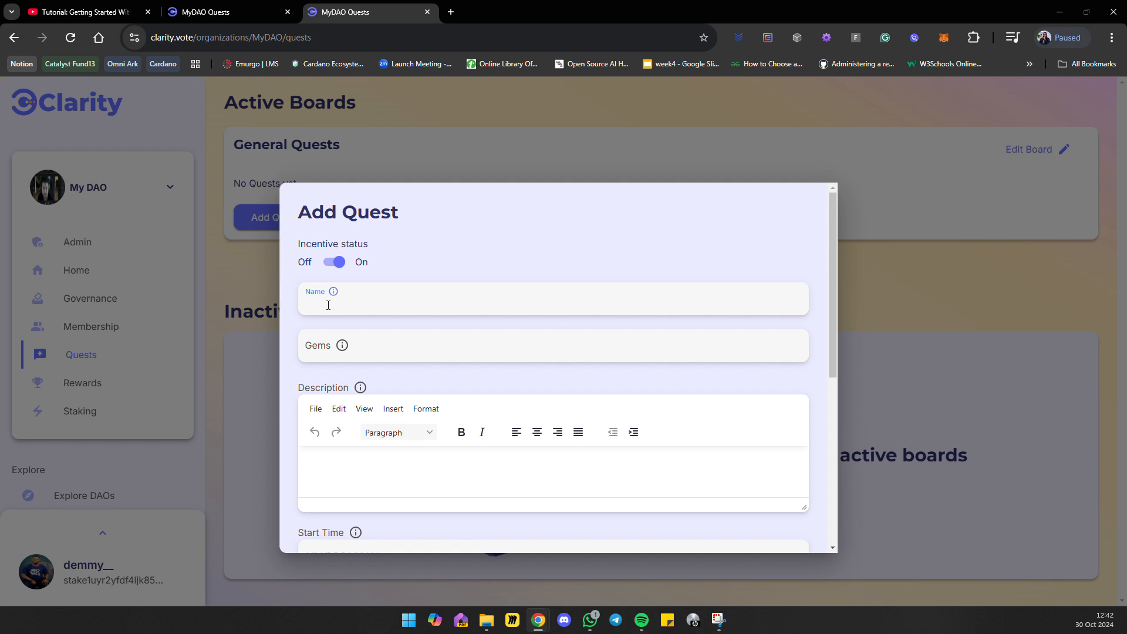
Review the Add Quest form's Name, Gems, Description, Start Time and Deadline fields without entering anything.
{"action": "left_click", "coordinate": [328, 302]}
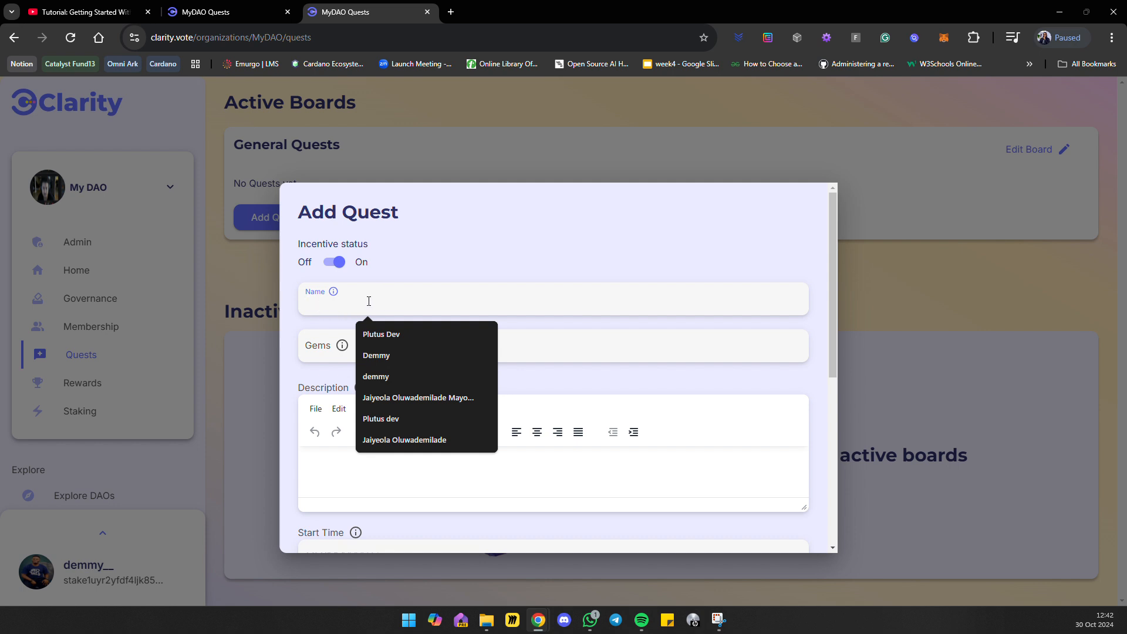
{"action": "left_click", "coordinate": [372, 351]}
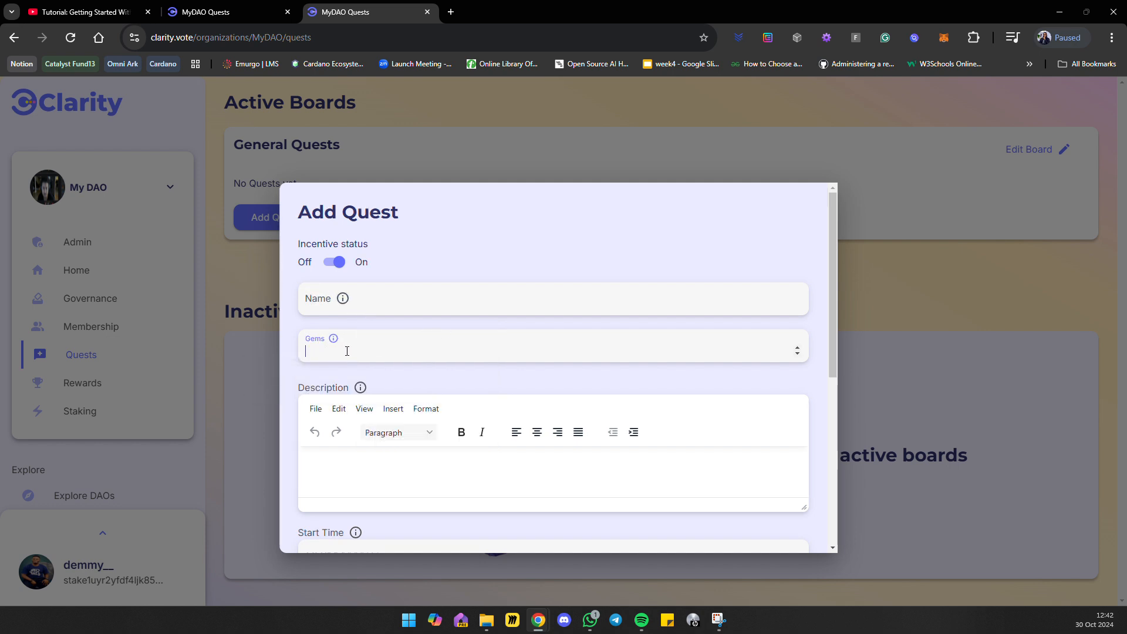
{"action": "left_click", "coordinate": [319, 462]}
{"action": "scroll", "coordinate": [334, 455], "scroll_direction": "down", "scroll_amount": 2}
{"action": "left_click", "coordinate": [347, 437]}
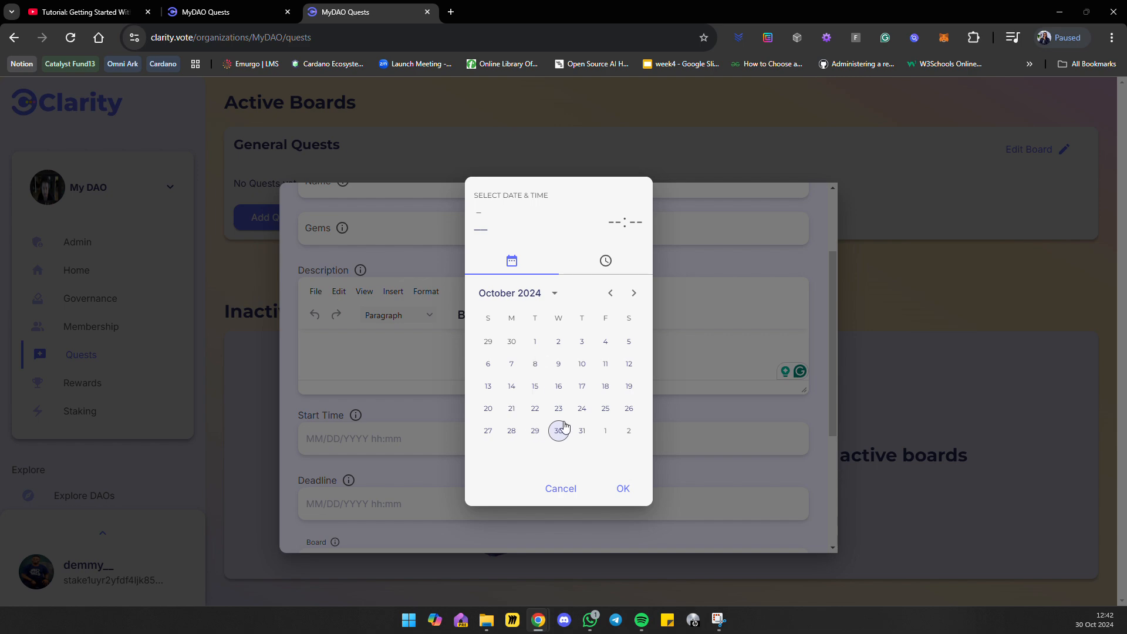
{"action": "left_click", "coordinate": [403, 502]}
{"action": "left_click", "coordinate": [405, 502]}
{"action": "left_click", "coordinate": [701, 469]}
{"action": "scroll", "coordinate": [555, 407], "scroll_direction": "down", "scroll_amount": 3}
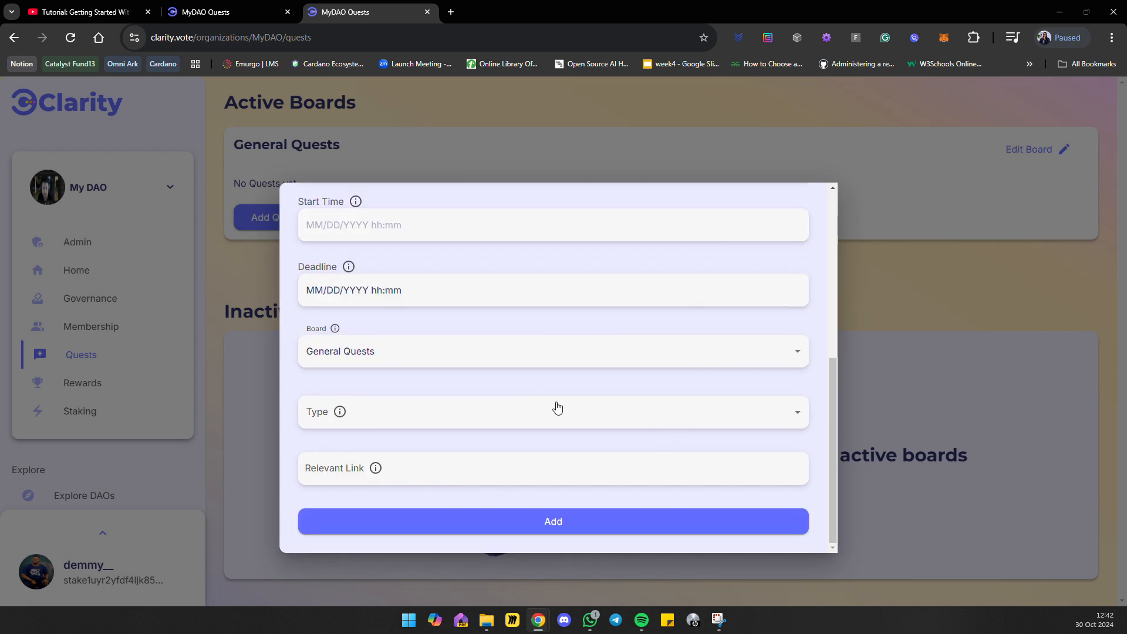
Check the new quest's Board and Type options and Relevant Link field, and close the form without adding the quest.
{"action": "left_click", "coordinate": [321, 356]}
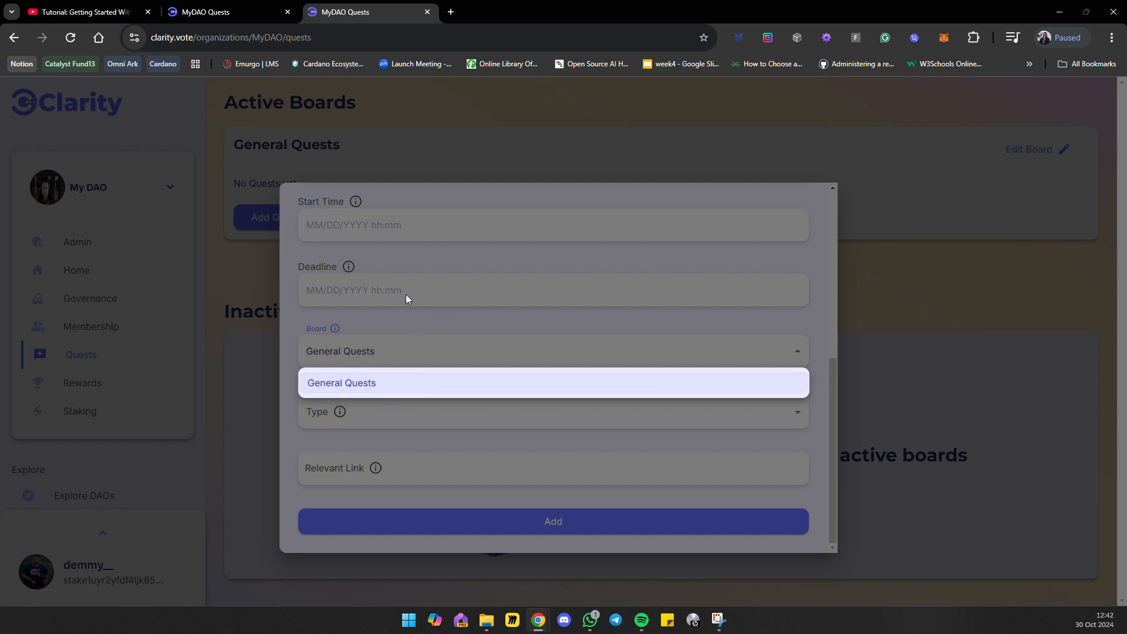
{"action": "left_click", "coordinate": [397, 350]}
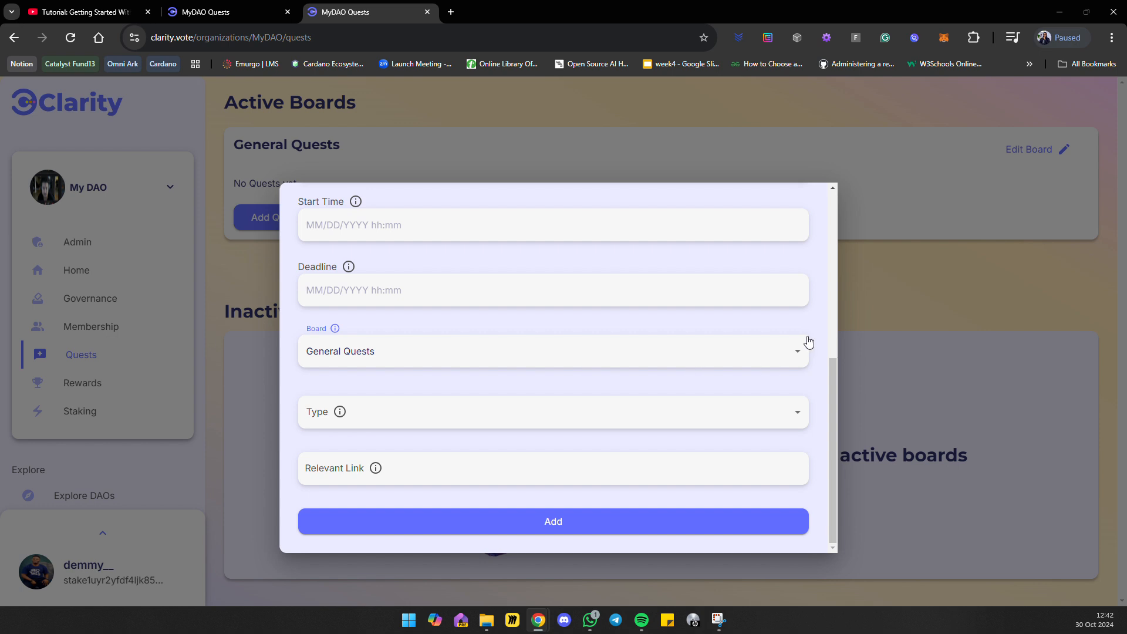
{"action": "left_click", "coordinate": [799, 356]}
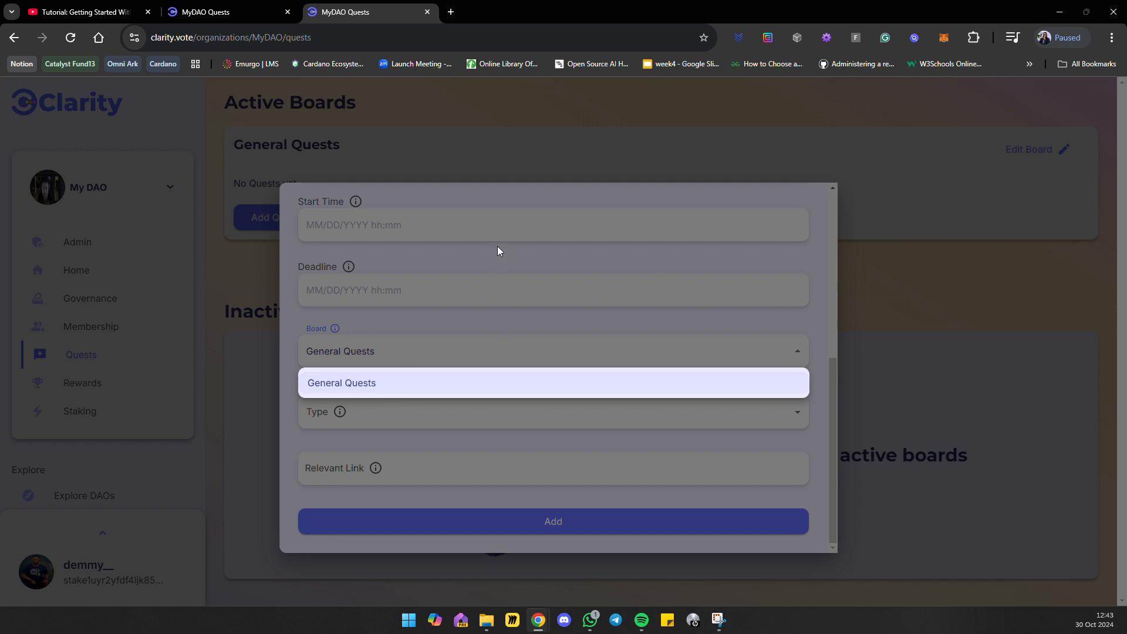
{"action": "left_click", "coordinate": [506, 304]}
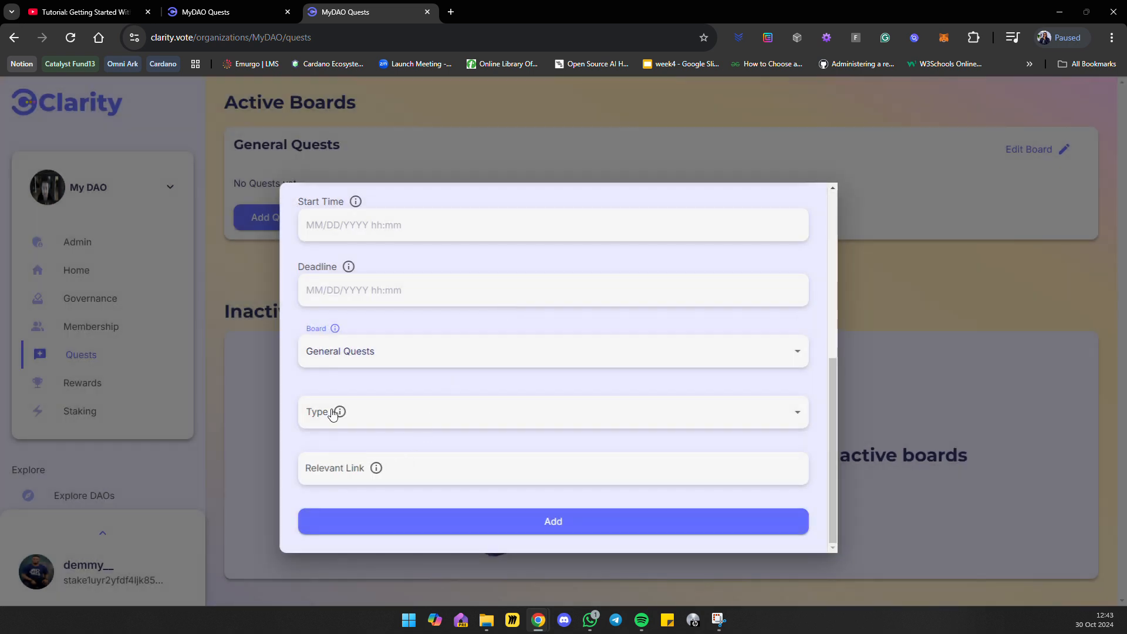
{"action": "left_click", "coordinate": [424, 415]}
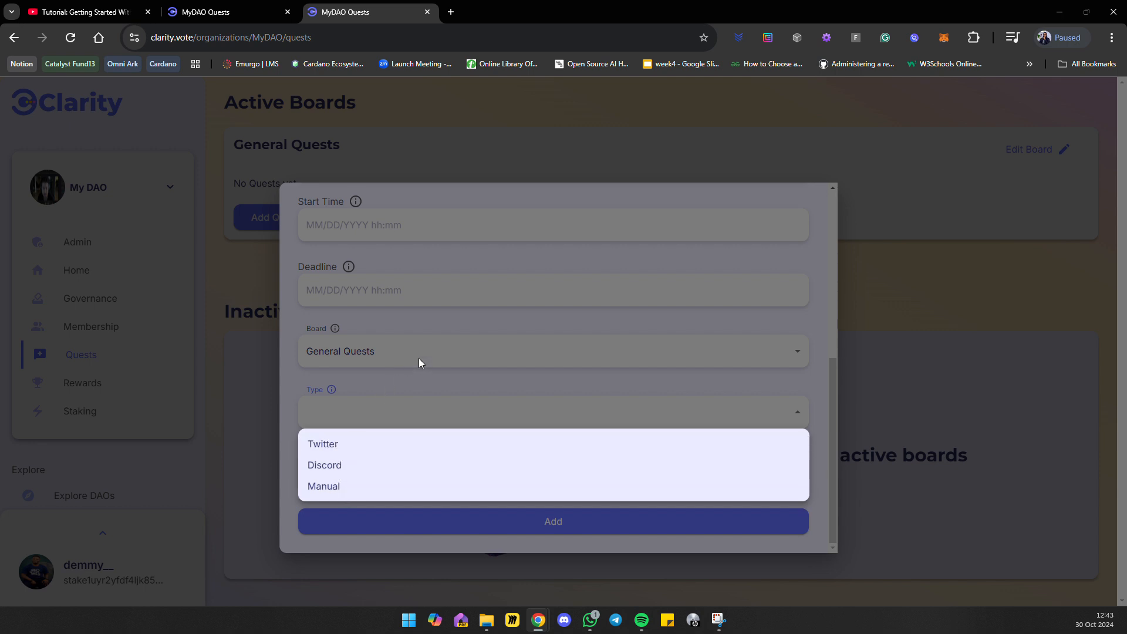
{"action": "left_click", "coordinate": [446, 359]}
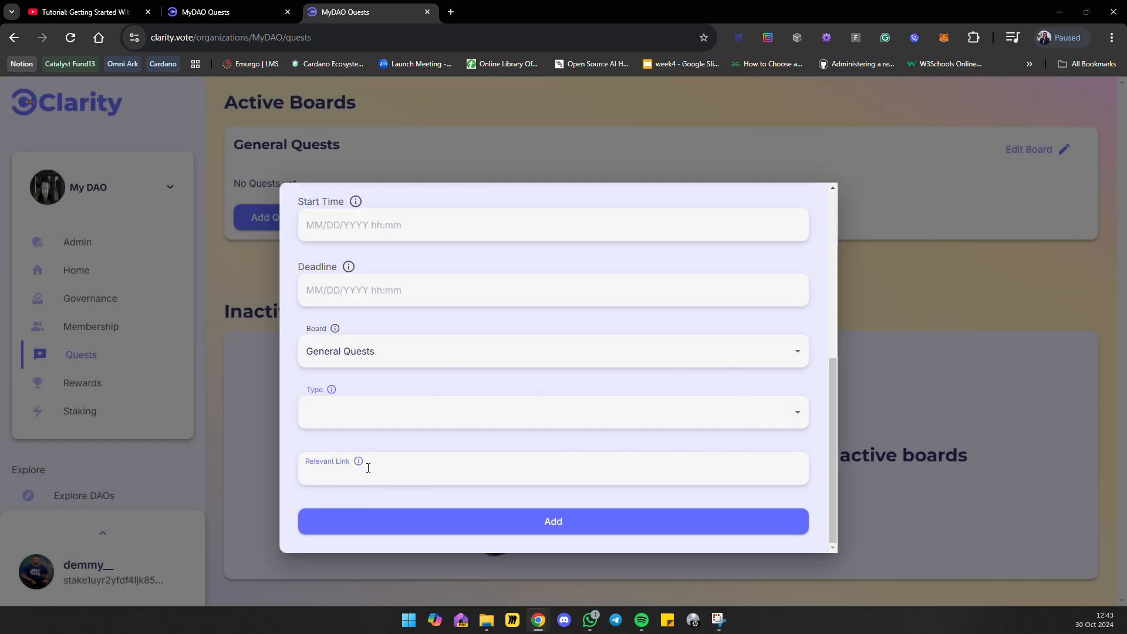
{"action": "left_click", "coordinate": [328, 466]}
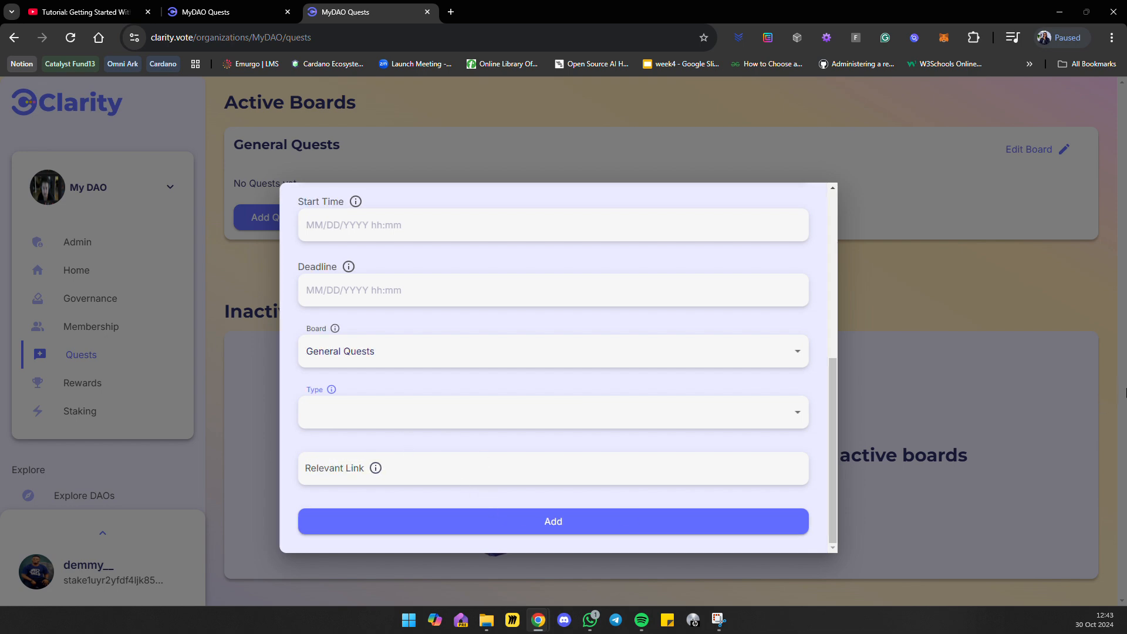
{"action": "left_click", "coordinate": [972, 352]}
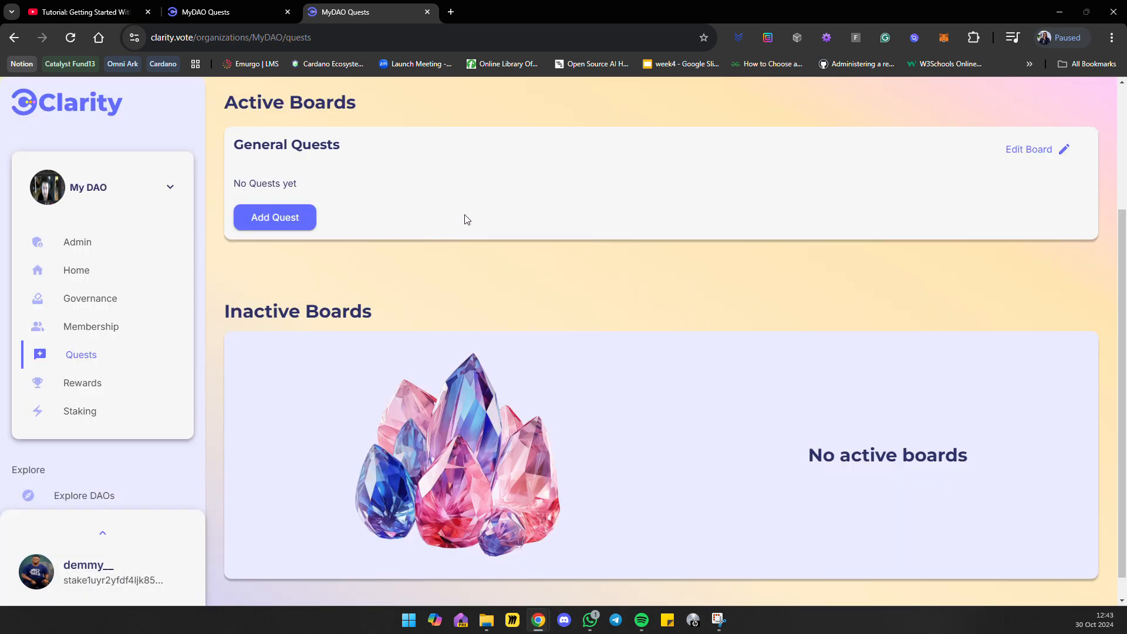
Review the Active Boards section and its General Quests board in the Quests admin view.
{"action": "scroll", "coordinate": [579, 217], "scroll_direction": "up", "scroll_amount": 3}
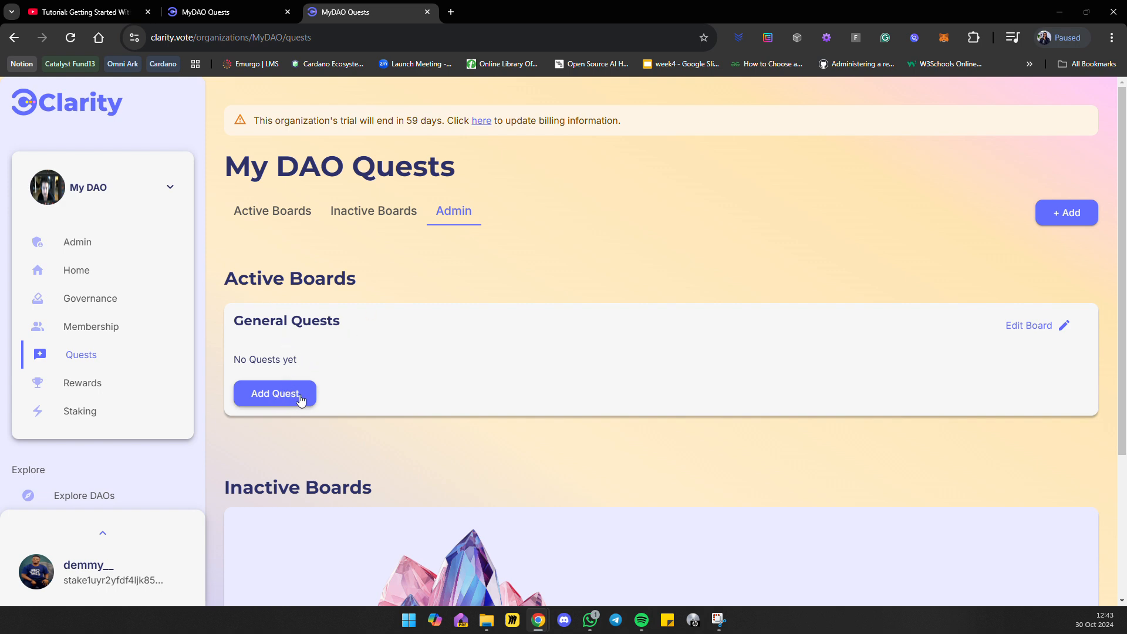
{"action": "scroll", "coordinate": [411, 388], "scroll_direction": "down", "scroll_amount": 3}
{"action": "scroll", "coordinate": [515, 347], "scroll_direction": "up", "scroll_amount": 3}
{"action": "left_click_drag", "start_coordinate": [363, 284], "coordinate": [242, 292]}
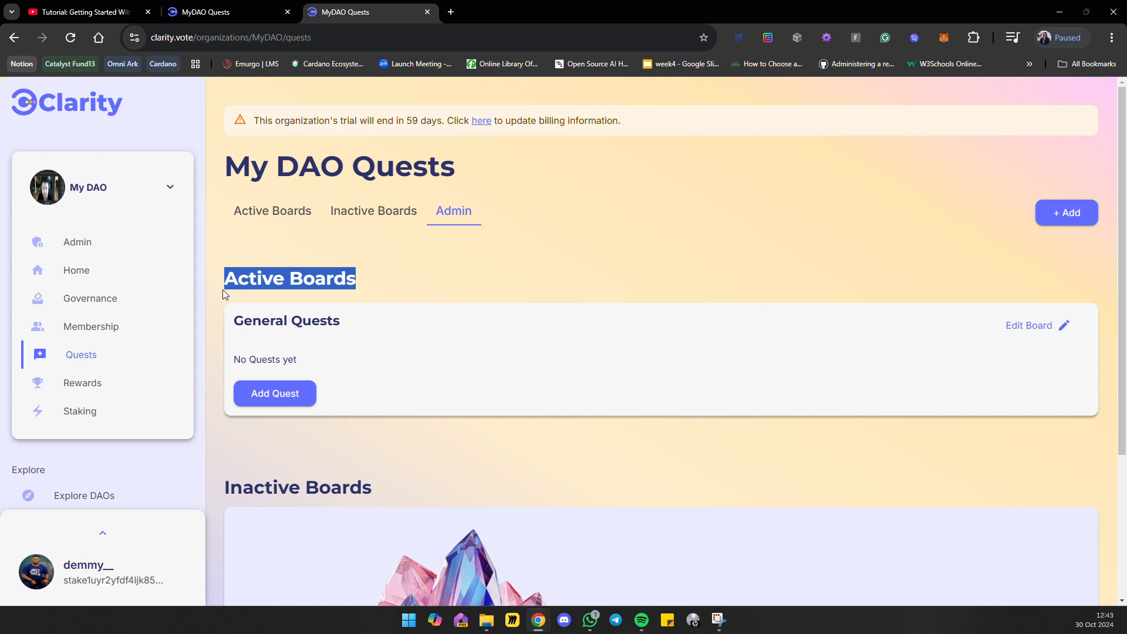
{"action": "left_click_drag", "start_coordinate": [375, 334], "coordinate": [203, 322]}
{"action": "left_click", "coordinate": [392, 356]}
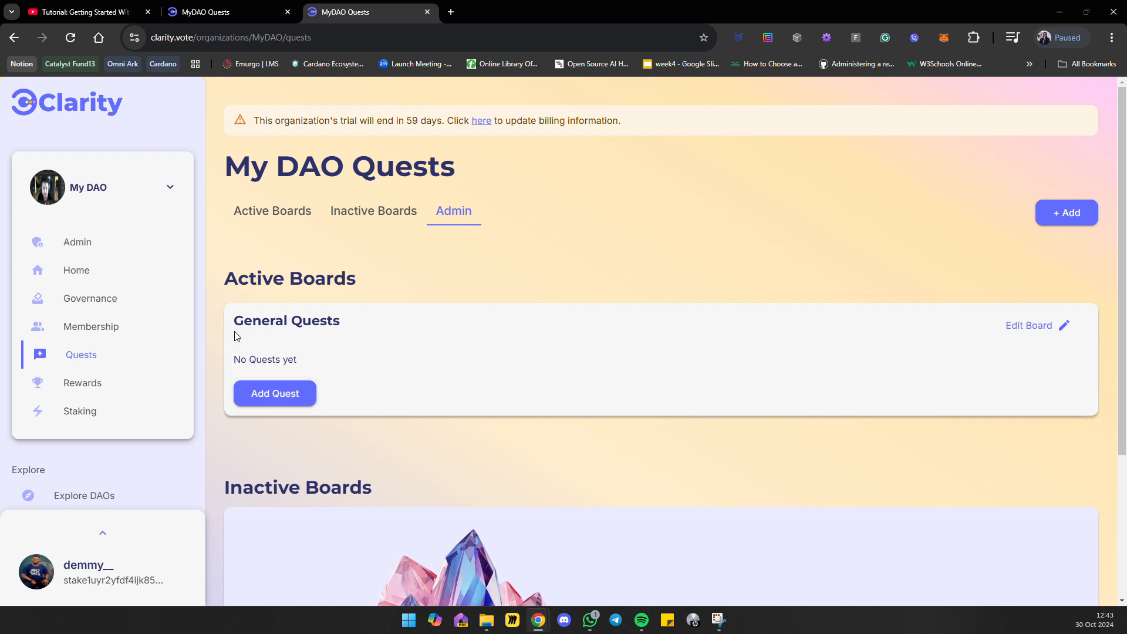
{"action": "left_click_drag", "start_coordinate": [233, 327], "coordinate": [423, 314]}
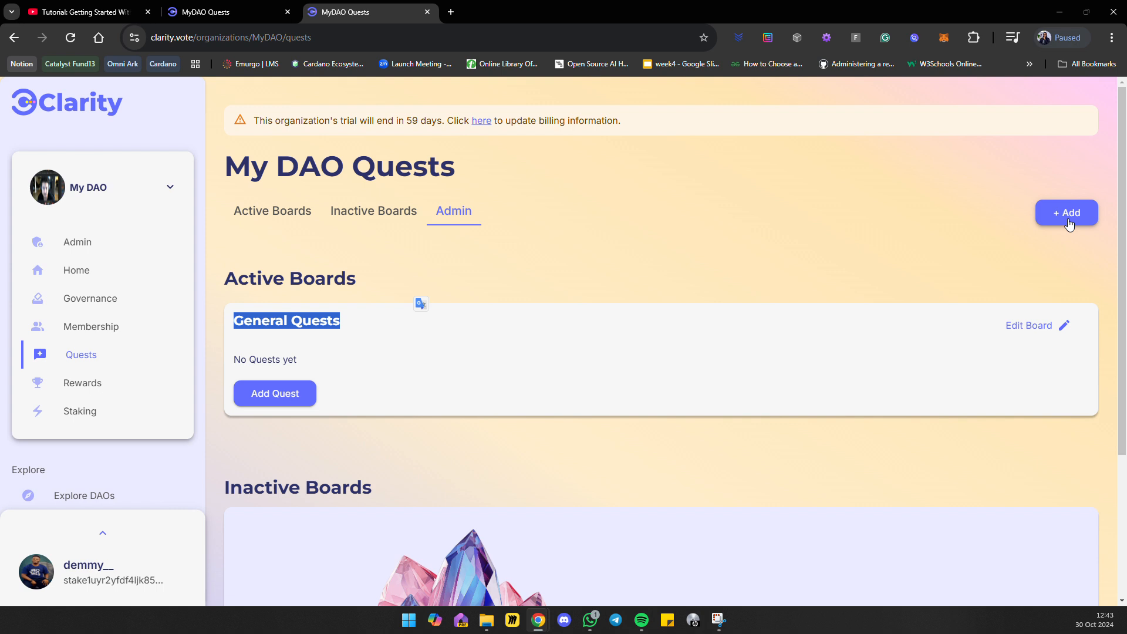
{"action": "left_click", "coordinate": [955, 233]}
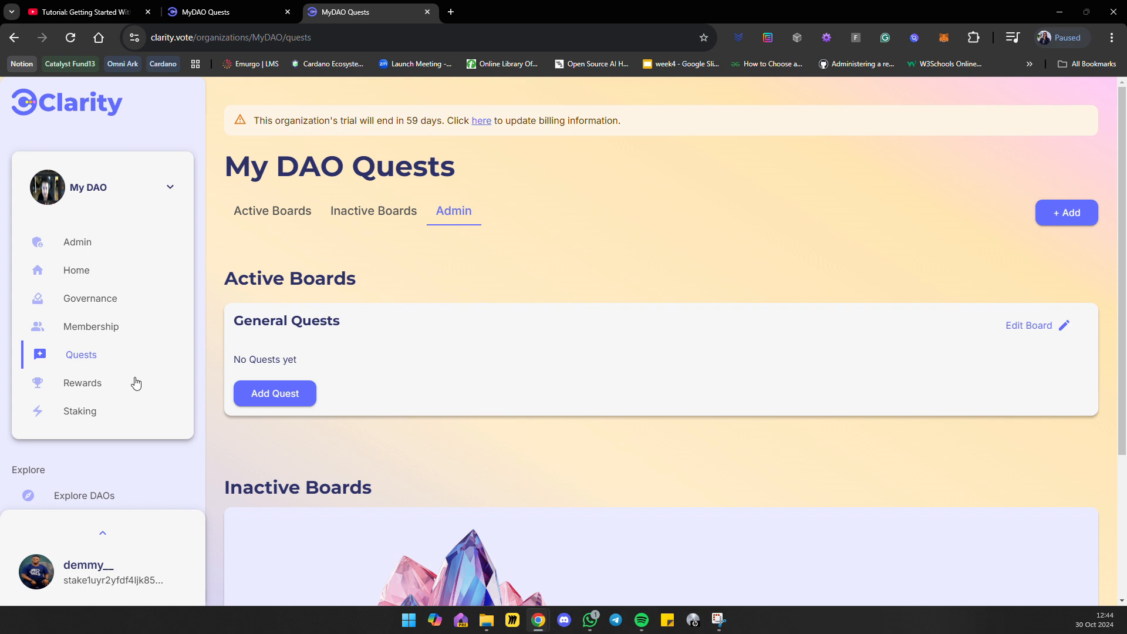
Go to My DAO's Rewards page and review its Rewards and Gems History sections.
{"action": "left_click", "coordinate": [94, 383]}
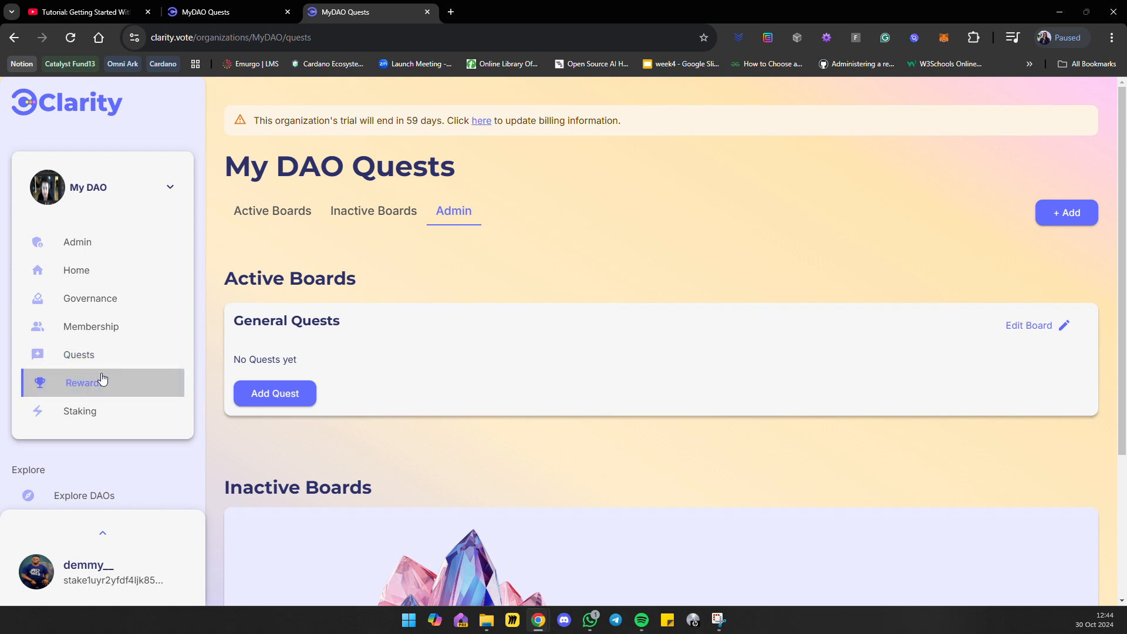
{"action": "scroll", "coordinate": [351, 303], "scroll_direction": "down", "scroll_amount": 2}
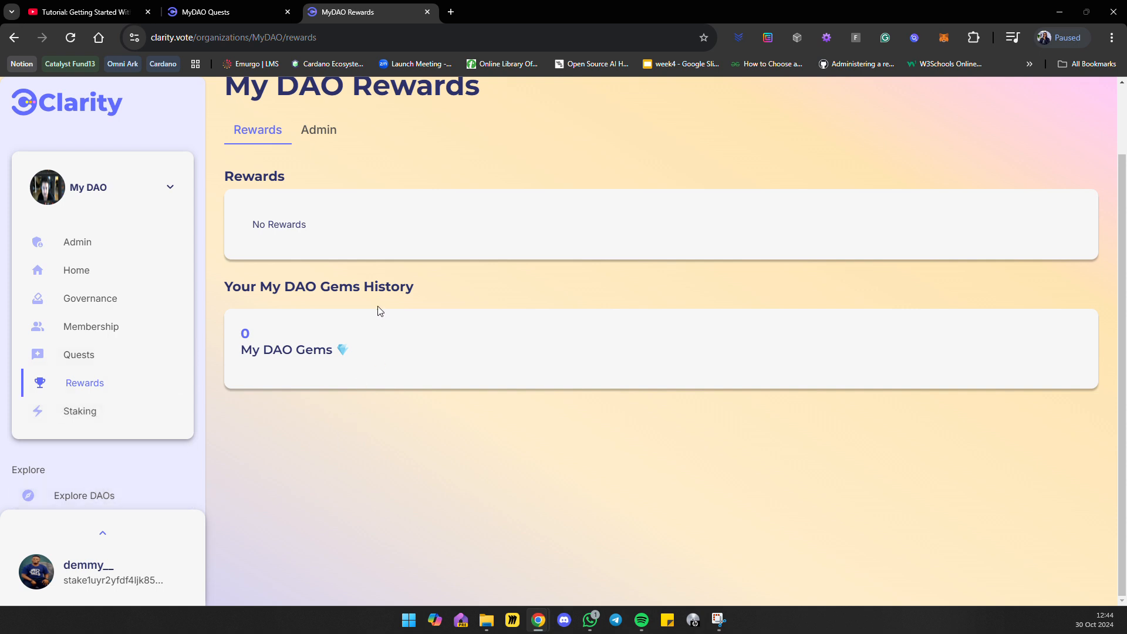
{"action": "scroll", "coordinate": [381, 311], "scroll_direction": "up", "scroll_amount": 2}
{"action": "left_click", "coordinate": [494, 16]}
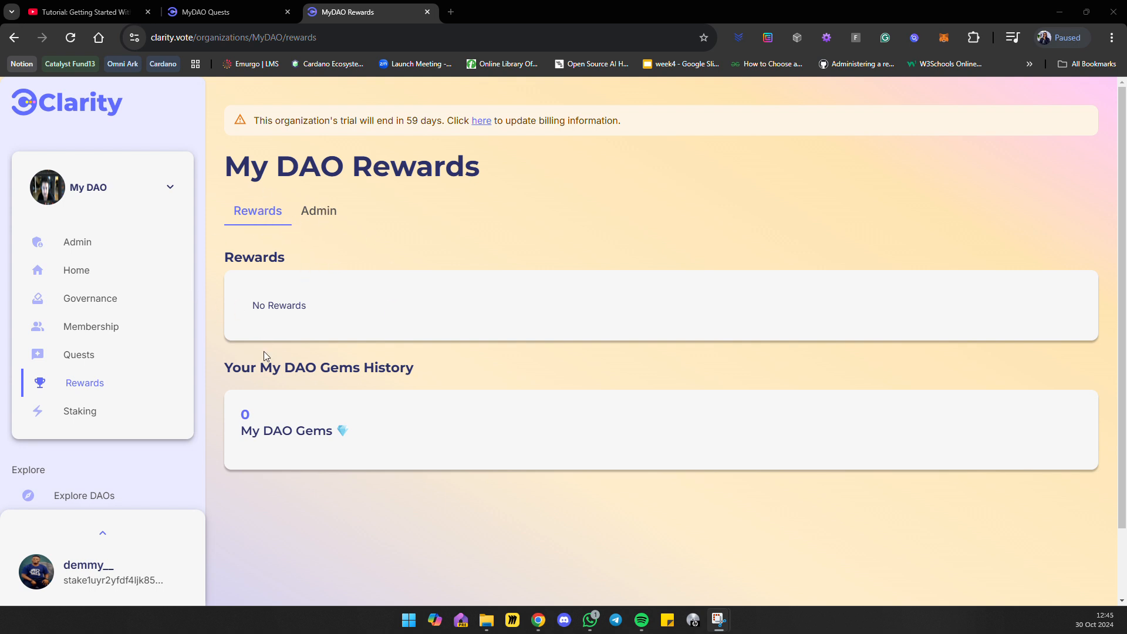
Open the Add Reward form from the Rewards admin view and review its Name, Price, Point Of Contact and Description fields.
{"action": "left_click", "coordinate": [320, 214]}
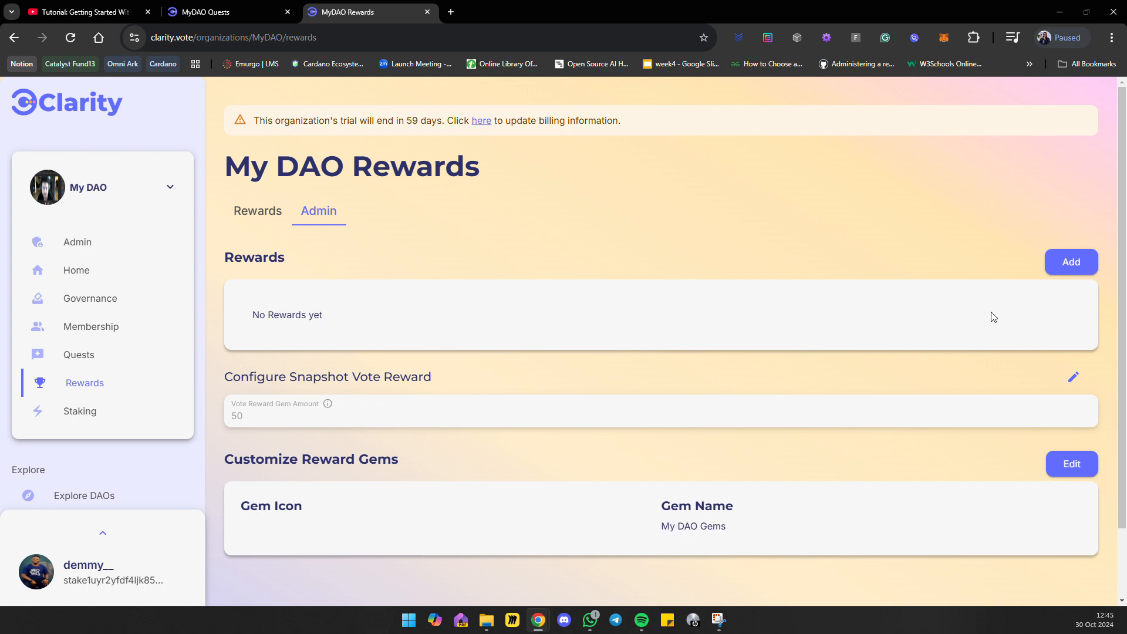
{"action": "left_click", "coordinate": [1067, 263]}
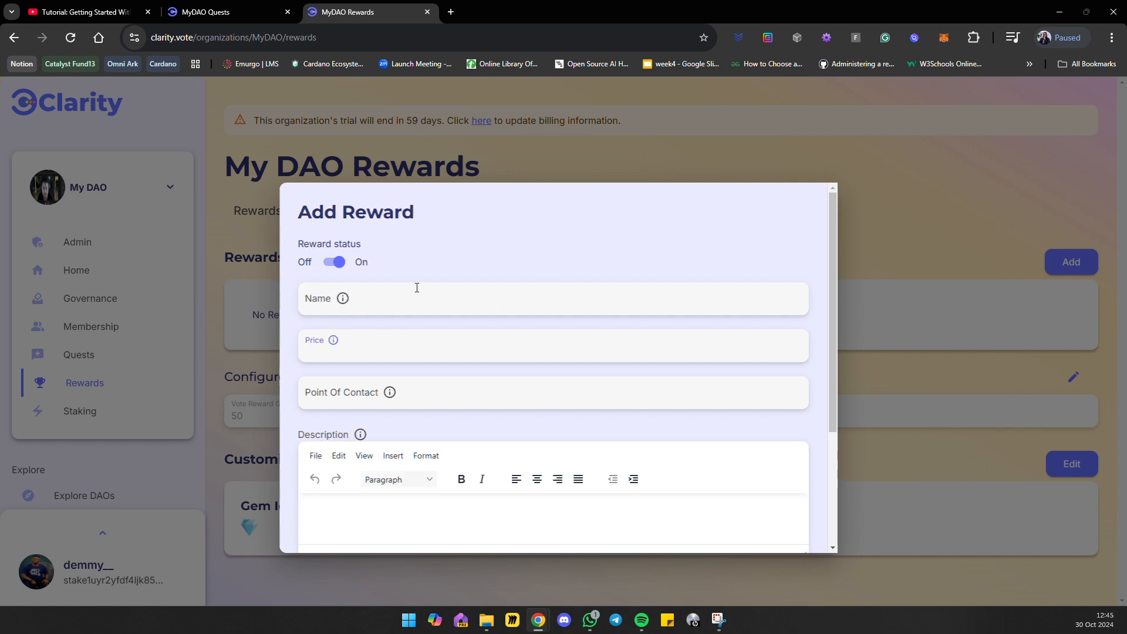
{"action": "left_click", "coordinate": [370, 288]}
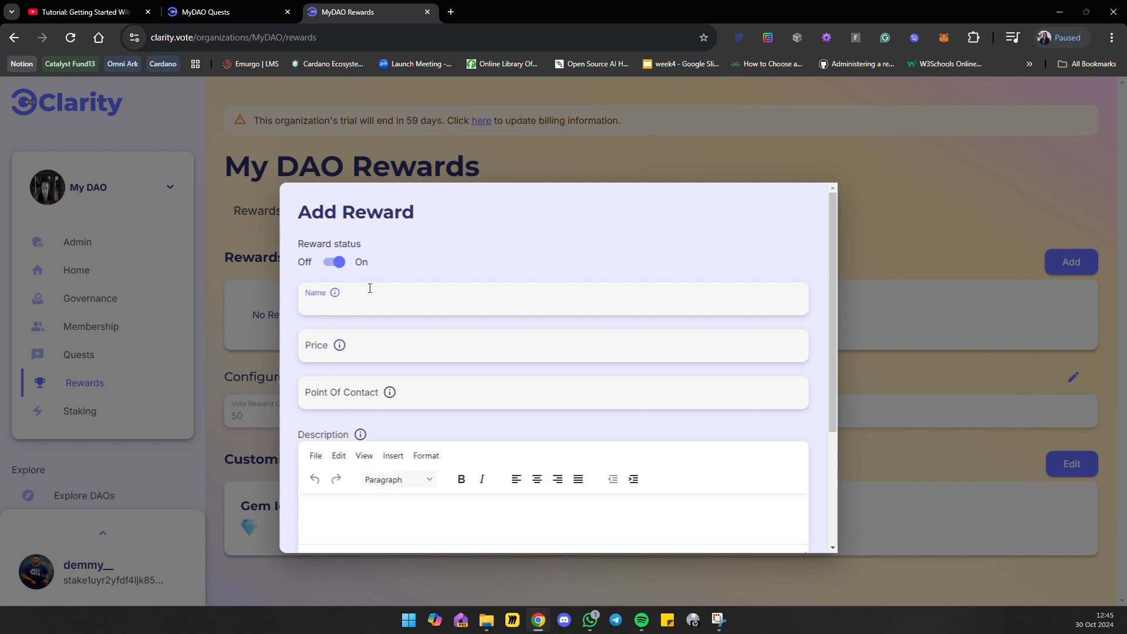
{"action": "left_click", "coordinate": [337, 303]}
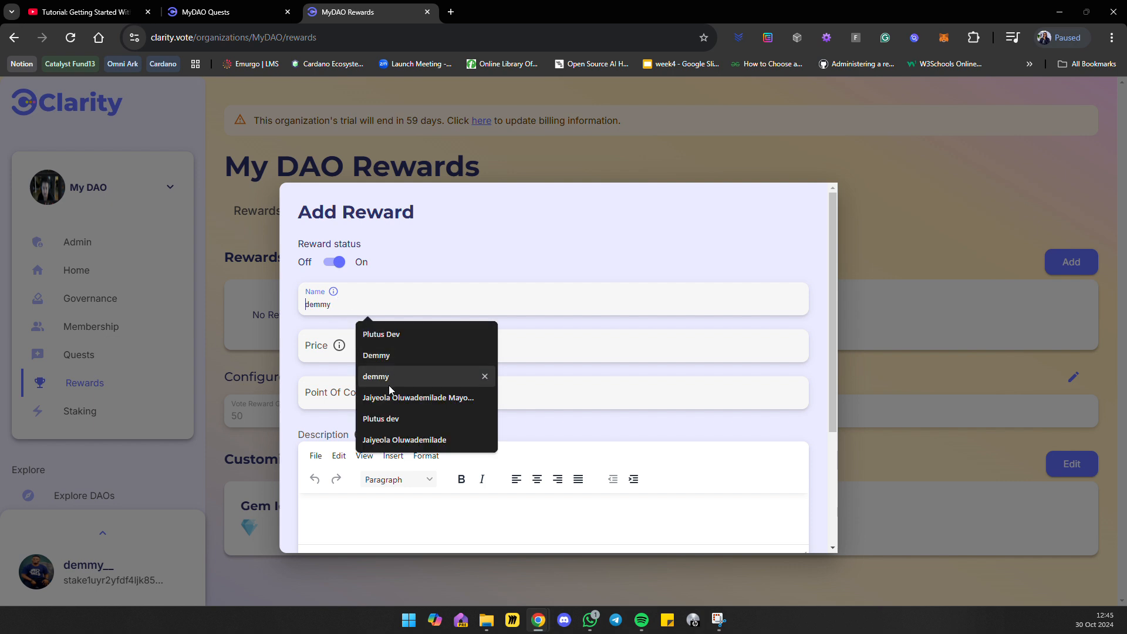
{"action": "left_click", "coordinate": [327, 348]}
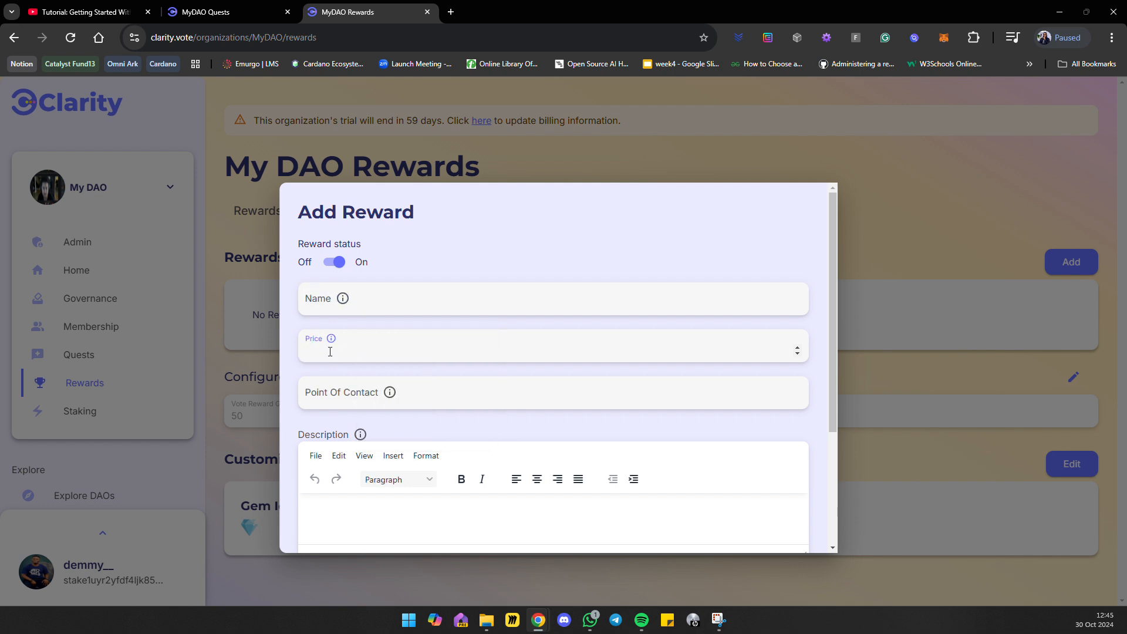
{"action": "left_click", "coordinate": [329, 393]}
{"action": "scroll", "coordinate": [334, 361], "scroll_direction": "down", "scroll_amount": 2}
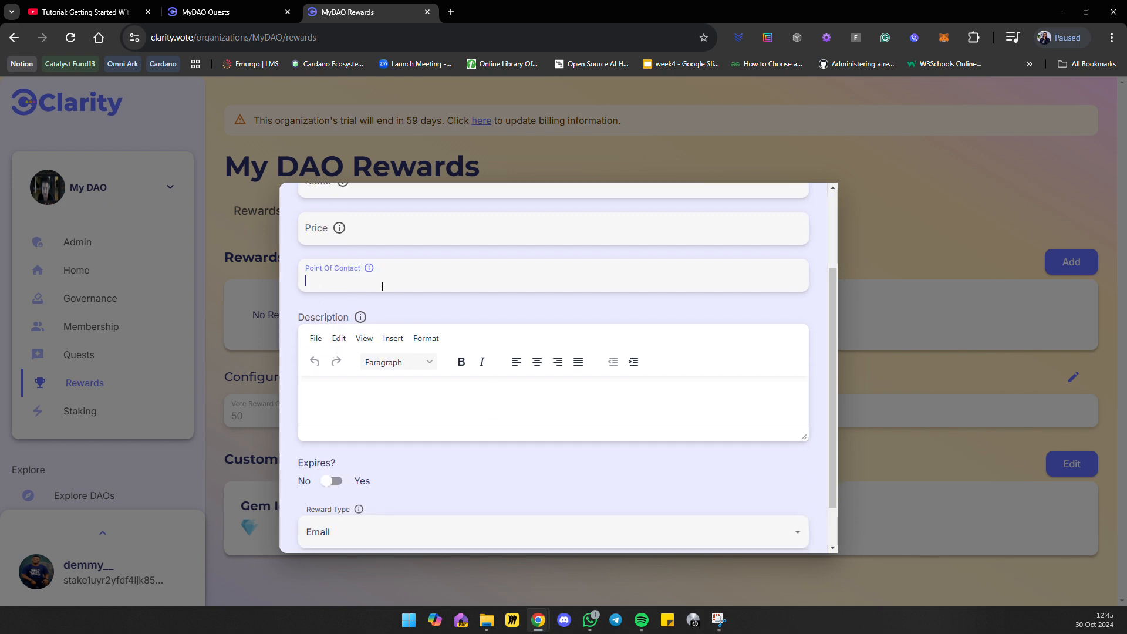
{"action": "mouse_move", "coordinate": [369, 270]}
{"action": "left_click", "coordinate": [439, 409]}
{"action": "scroll", "coordinate": [446, 388], "scroll_direction": "down", "scroll_amount": 1}
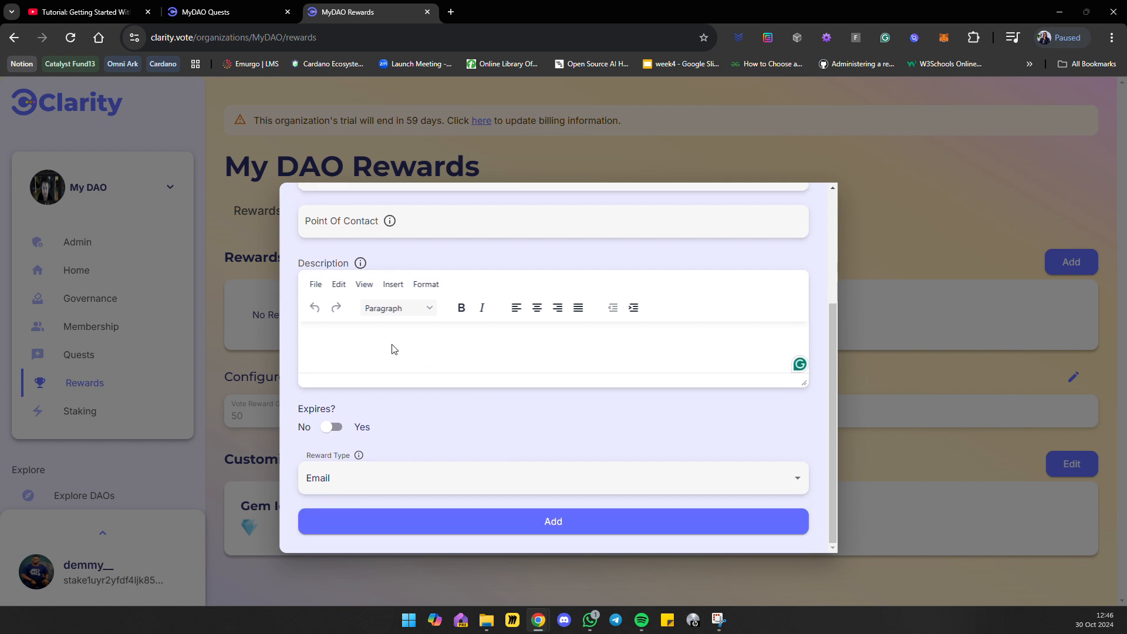
Turn on expiry for the new reward and check its Expiration Time date picker without choosing a date.
{"action": "left_click", "coordinate": [335, 427]}
{"action": "scroll", "coordinate": [345, 416], "scroll_direction": "down", "scroll_amount": 1}
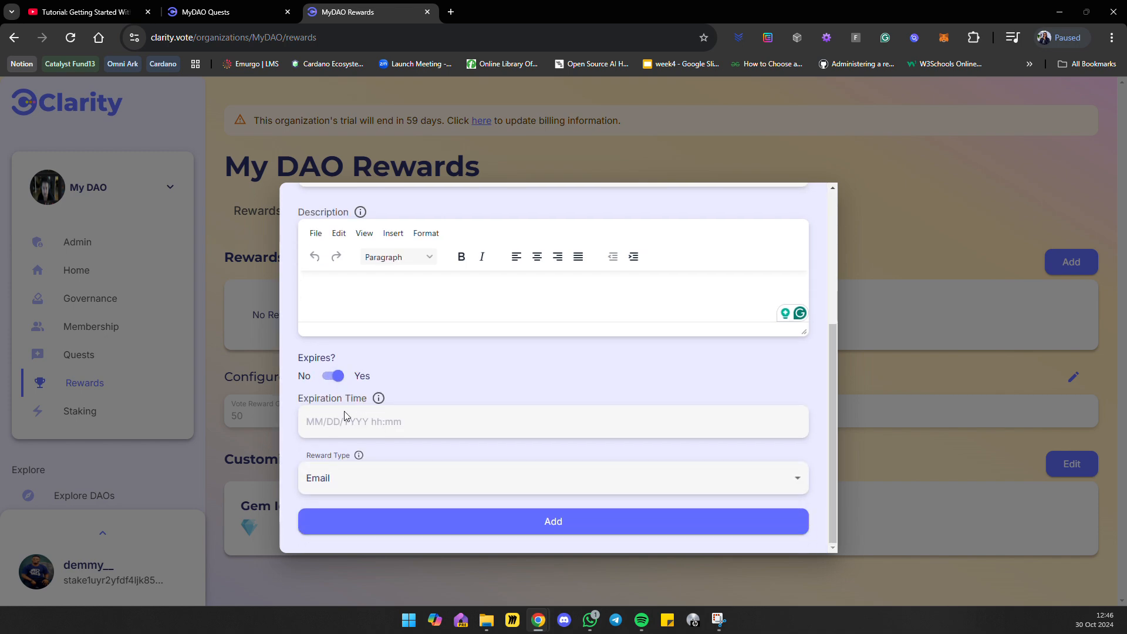
{"action": "left_click", "coordinate": [376, 424]}
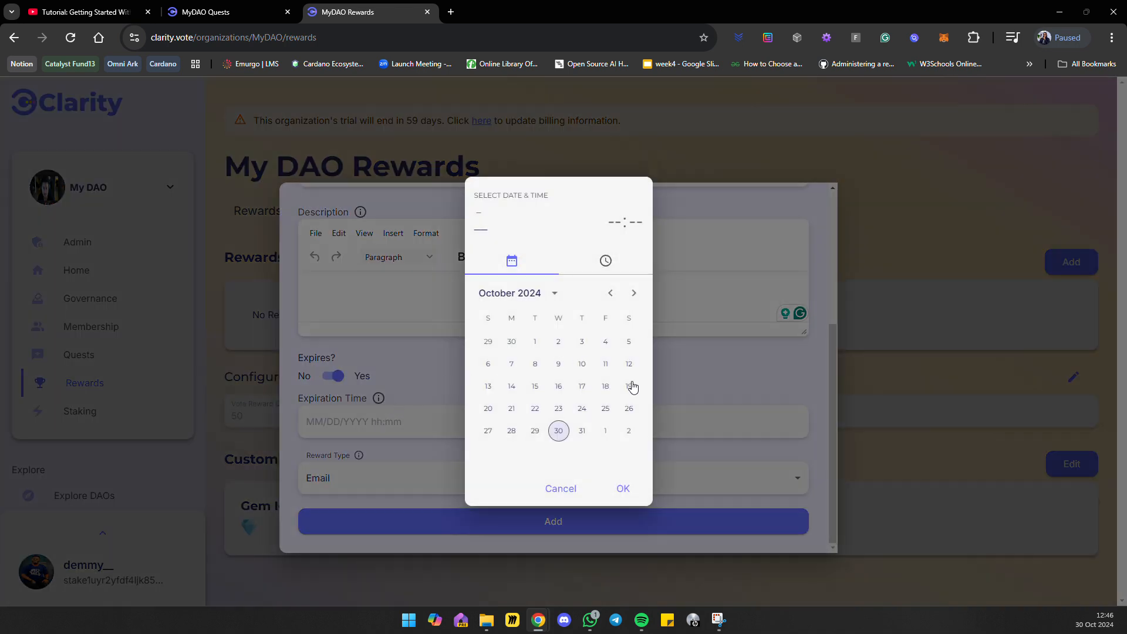
{"action": "left_click", "coordinate": [703, 372]}
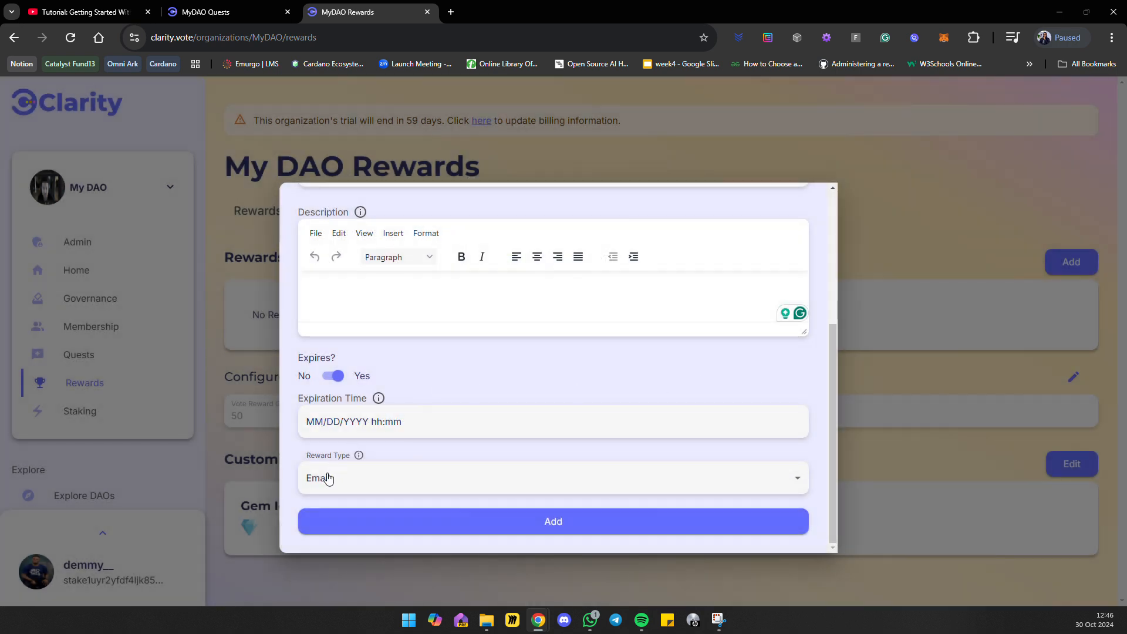
Check the new reward's Reward Type options and close the form without adding the reward.
{"action": "mouse_move", "coordinate": [359, 457]}
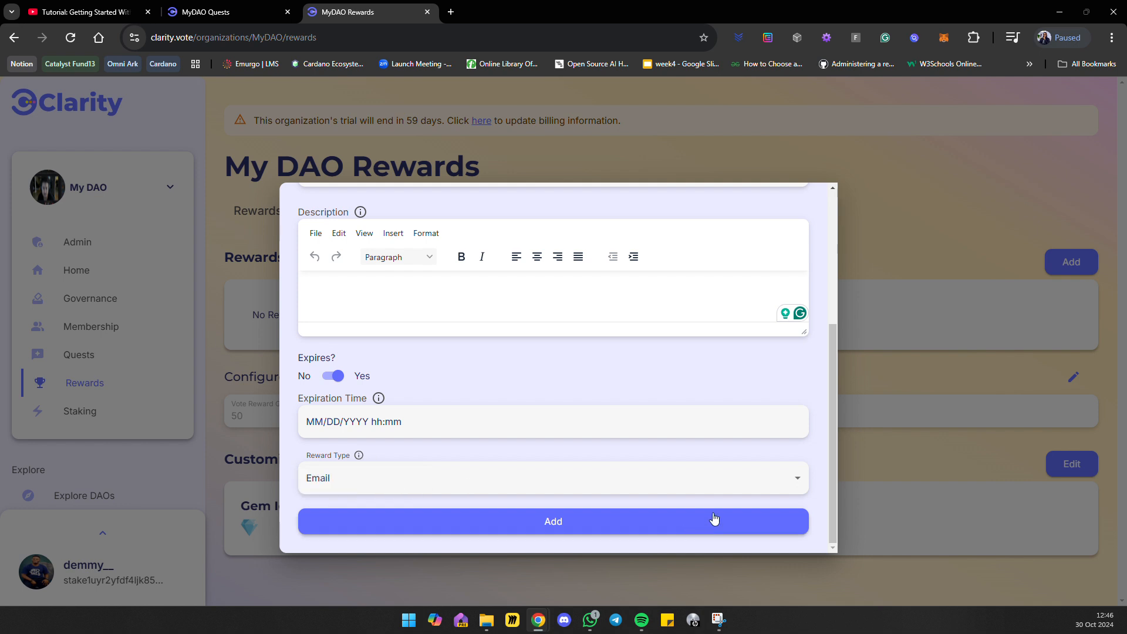
{"action": "left_click", "coordinate": [798, 480]}
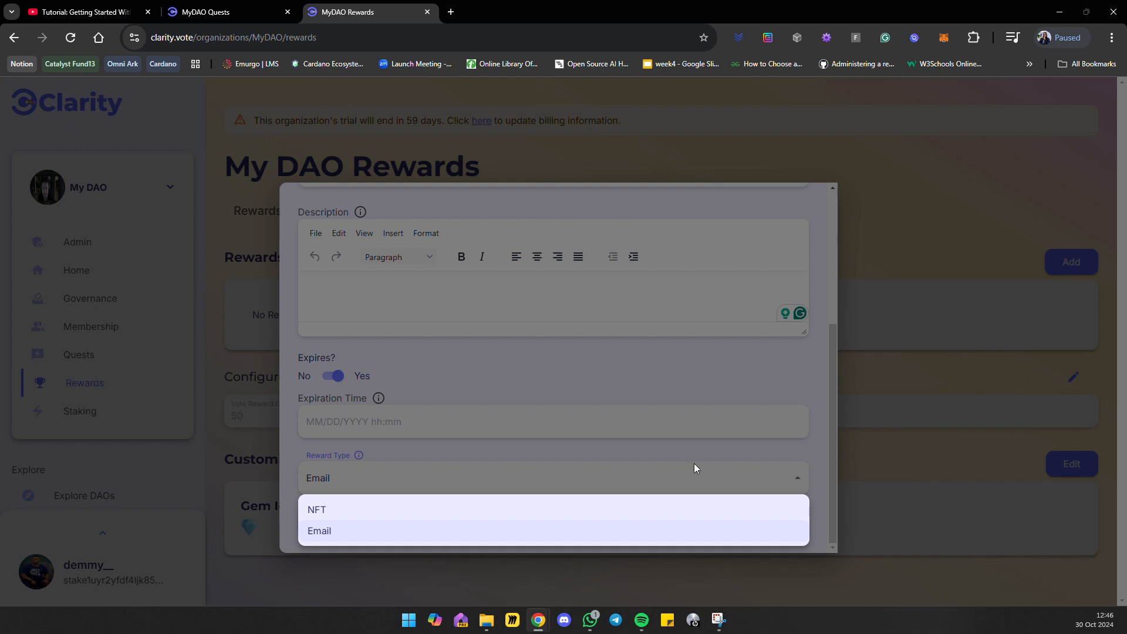
{"action": "left_click", "coordinate": [436, 473]}
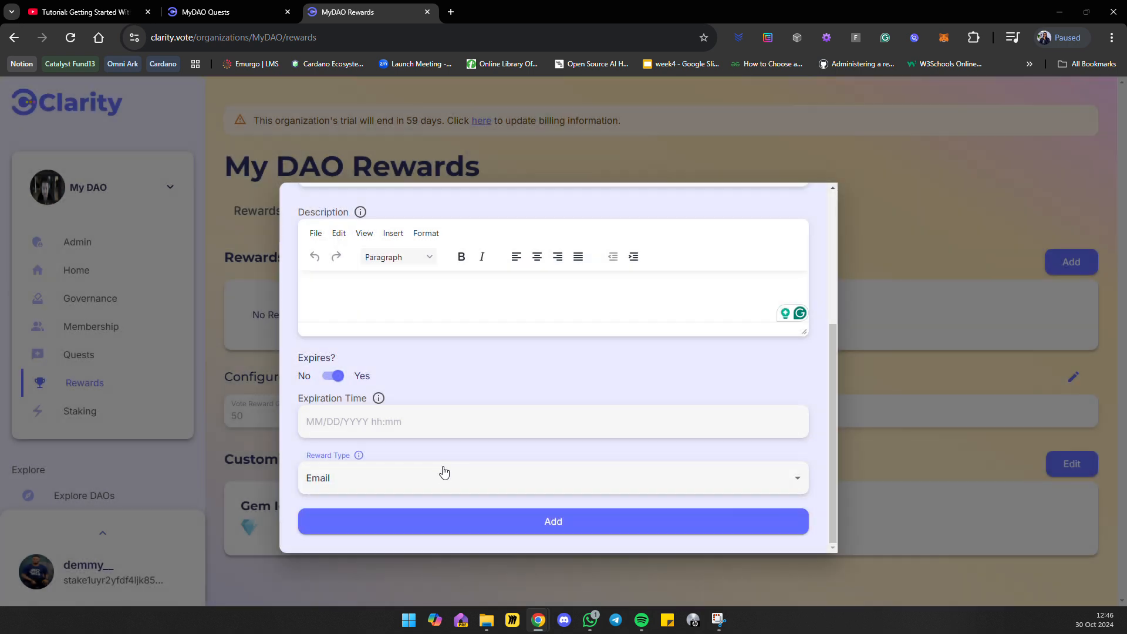
{"action": "left_click", "coordinate": [939, 341]}
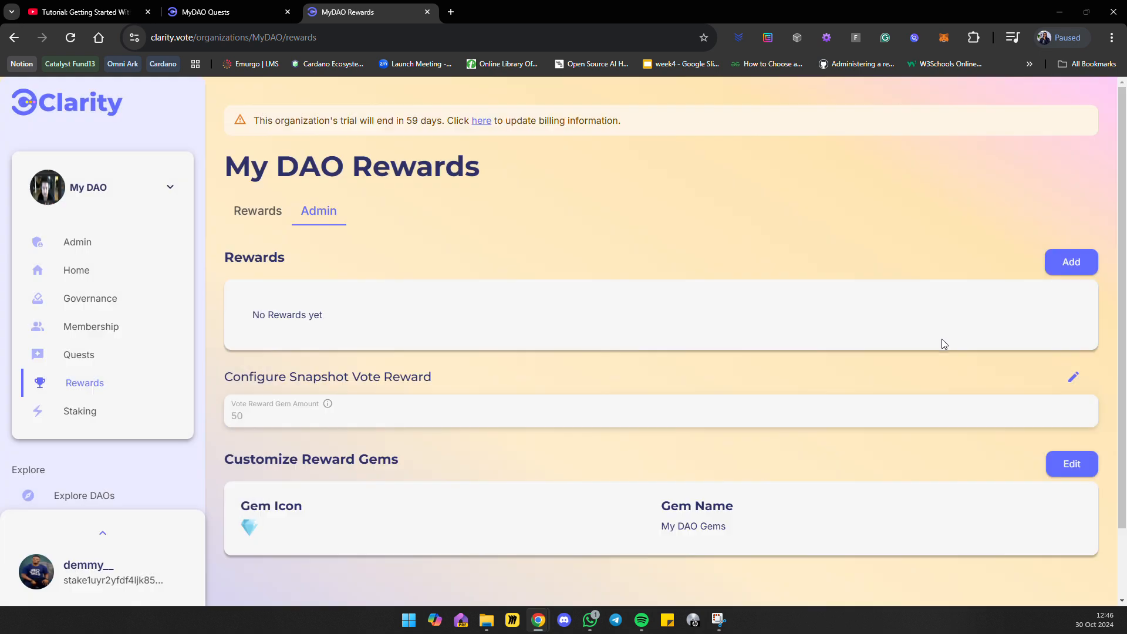
Open the Snapshot Vote Reward gem amount for editing and review the Gem Icon and Gem Name under Customize Reward Gems.
{"action": "scroll", "coordinate": [395, 339], "scroll_direction": "down", "scroll_amount": 2}
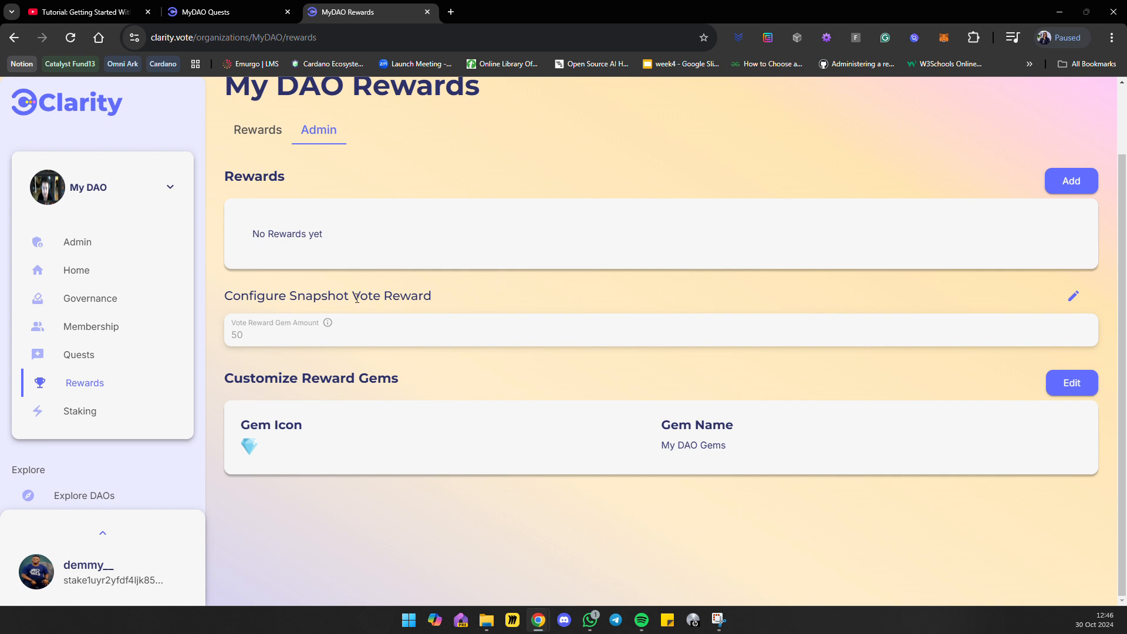
{"action": "left_click", "coordinate": [1074, 296]}
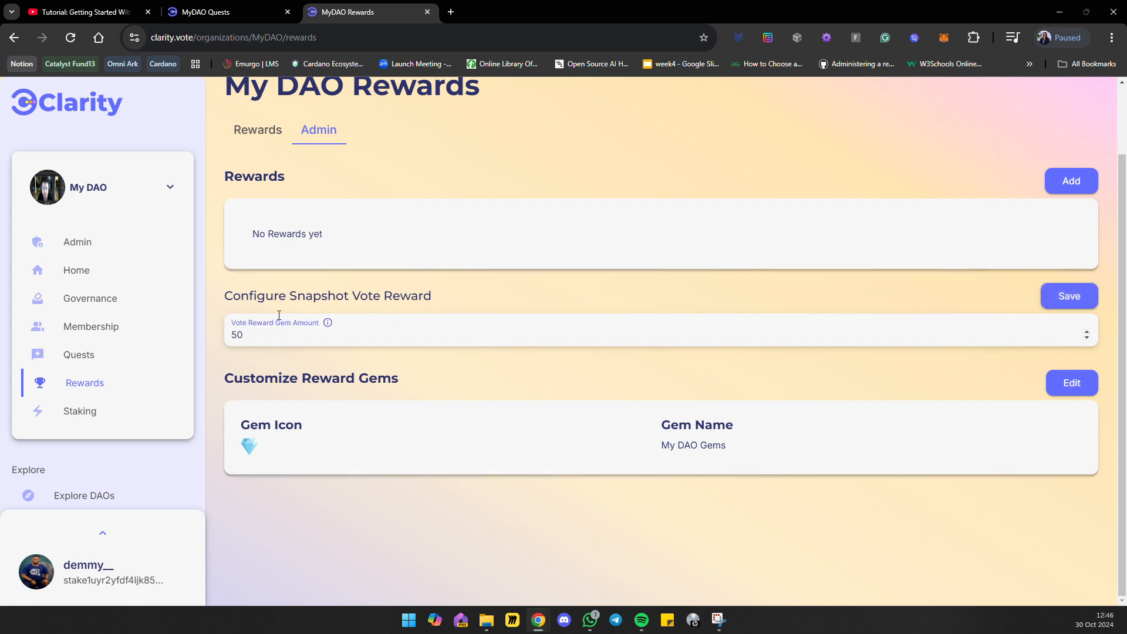
{"action": "left_click", "coordinate": [258, 330]}
{"action": "left_click", "coordinate": [347, 442]}
{"action": "left_click_drag", "start_coordinate": [713, 423], "coordinate": [763, 448]}
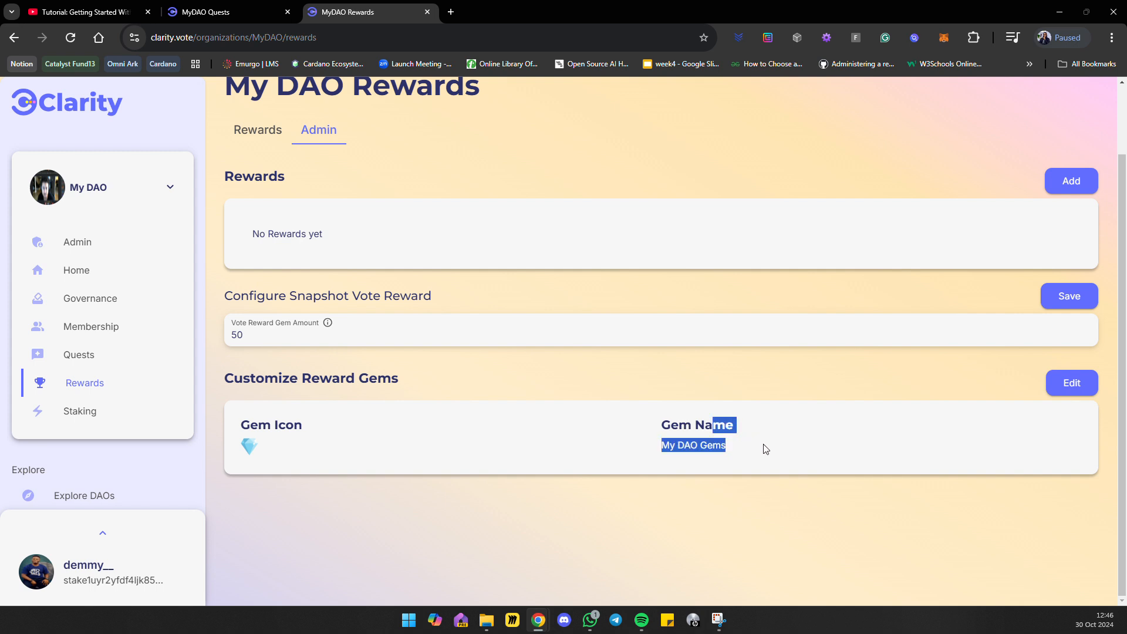
{"action": "left_click", "coordinate": [775, 447]}
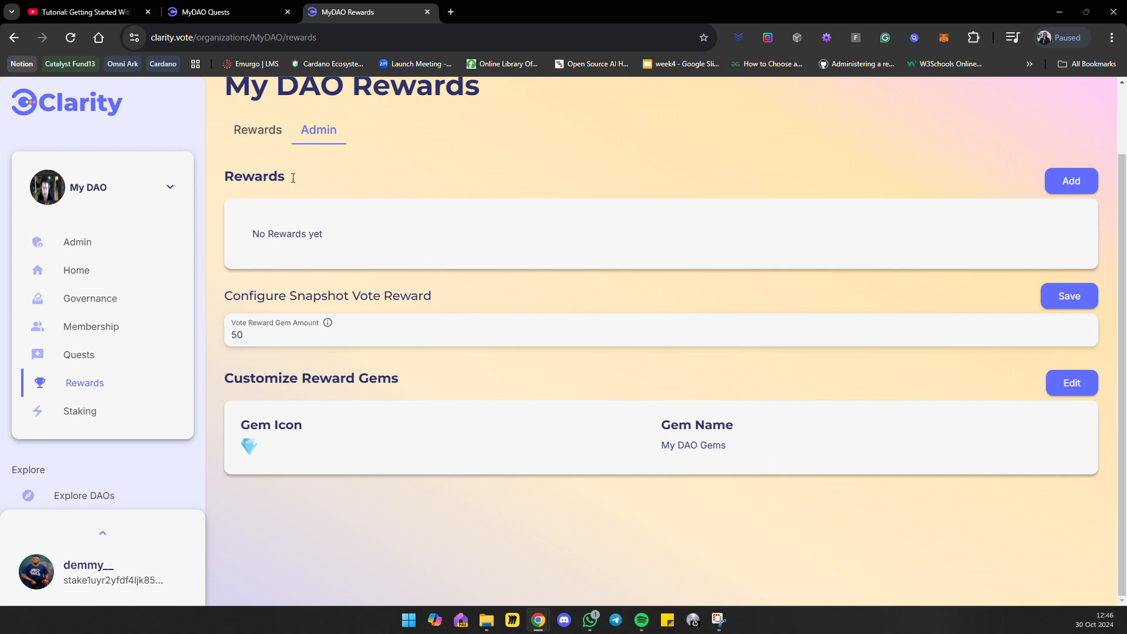
Look over the Edit Gems form and the Add Reward form, closing each without making changes.
{"action": "left_click", "coordinate": [1080, 399]}
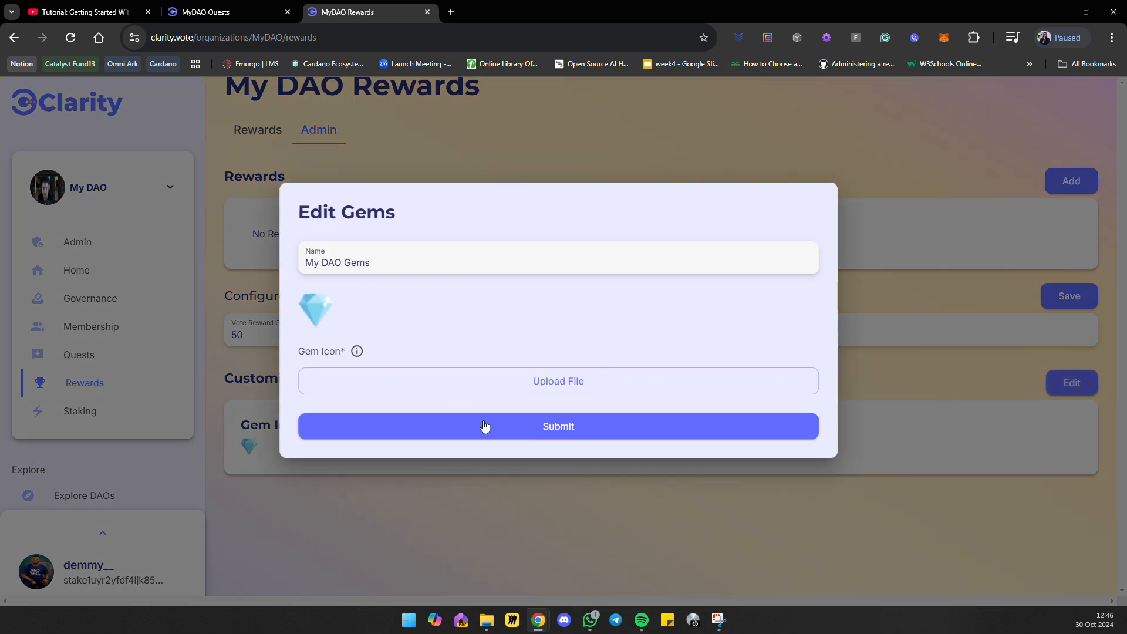
{"action": "left_click", "coordinate": [231, 375]}
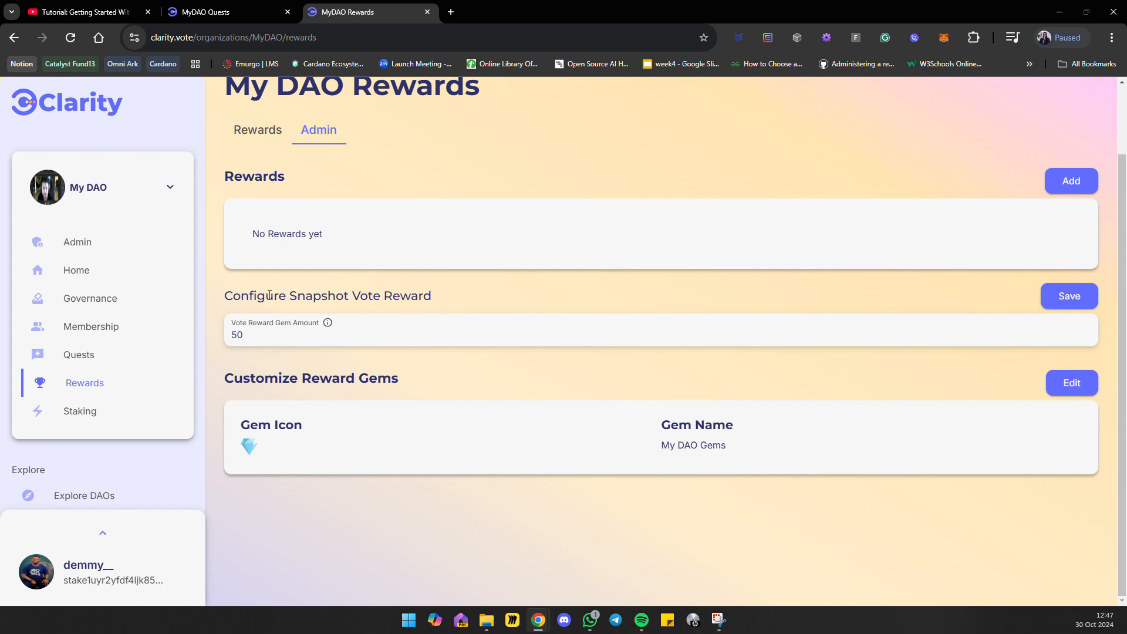
{"action": "left_click", "coordinate": [1067, 182]}
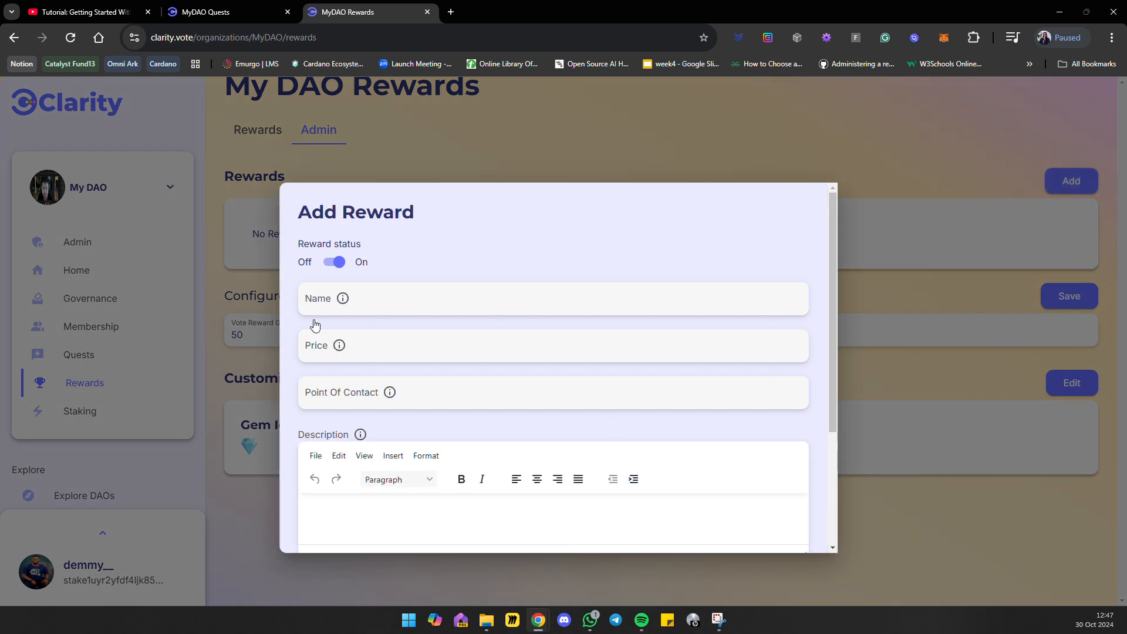
{"action": "left_click", "coordinate": [961, 261]}
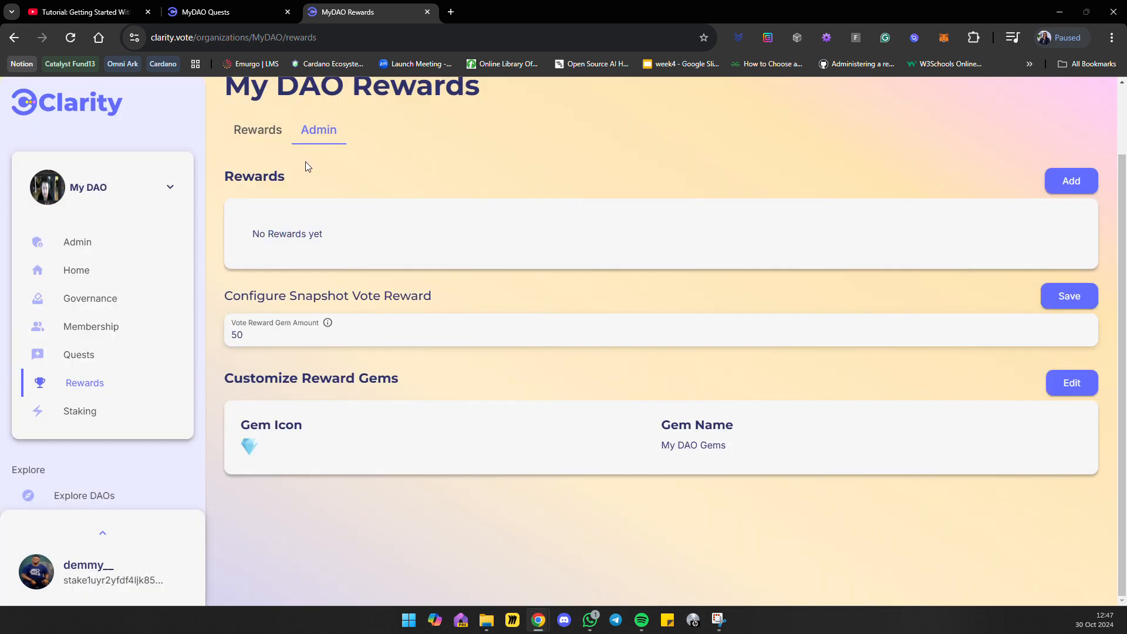
Return to the member view of My DAO's Rewards, and go to the Staking page.
{"action": "left_click", "coordinate": [495, 20]}
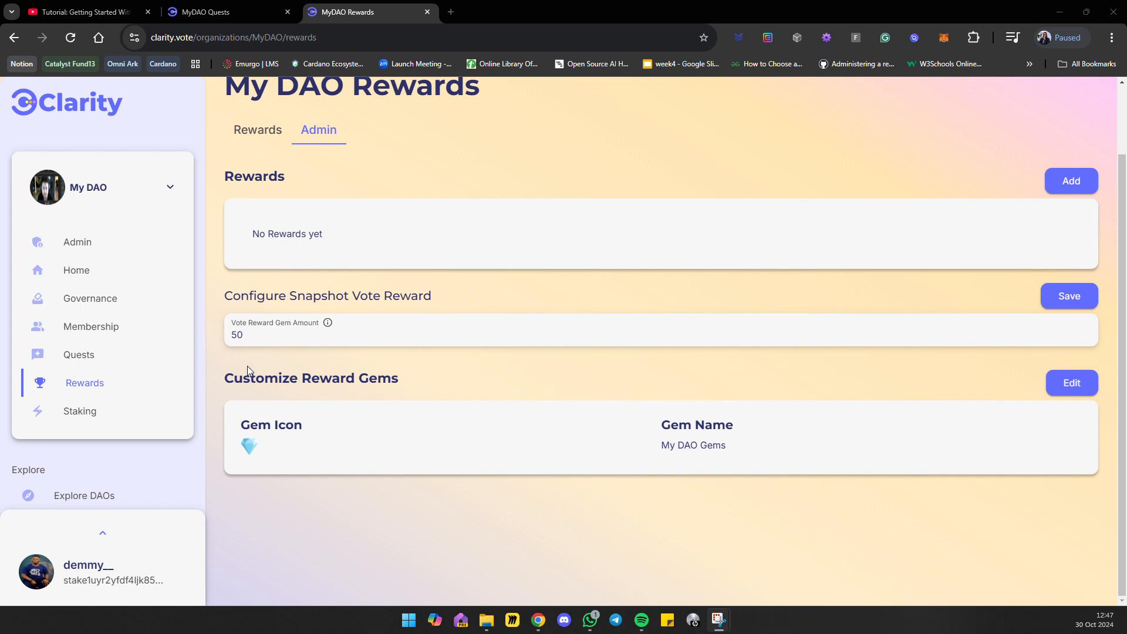
{"action": "left_click", "coordinate": [247, 135]}
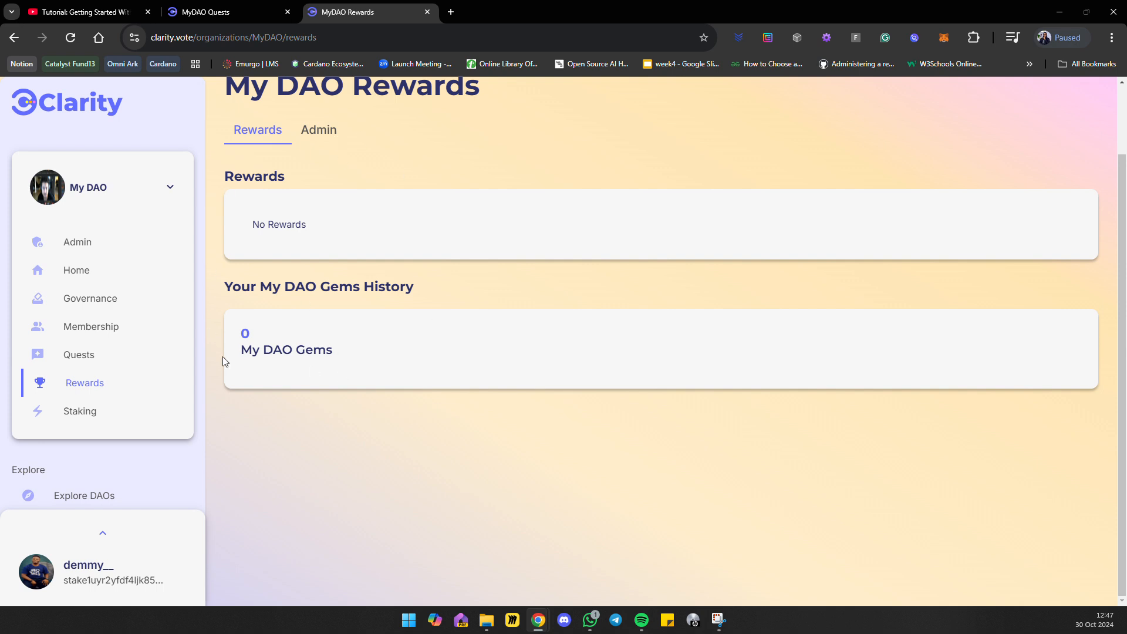
{"action": "left_click", "coordinate": [87, 411]}
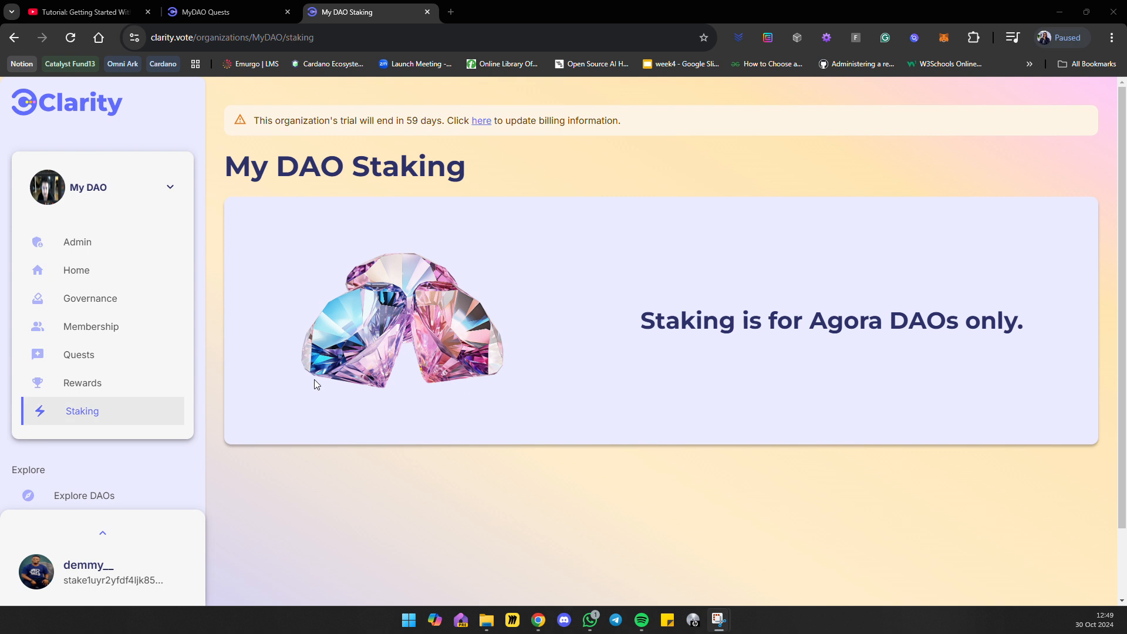
Go to My DAO's Admin page and review the organization's name and description in its header.
{"action": "left_click", "coordinate": [94, 244]}
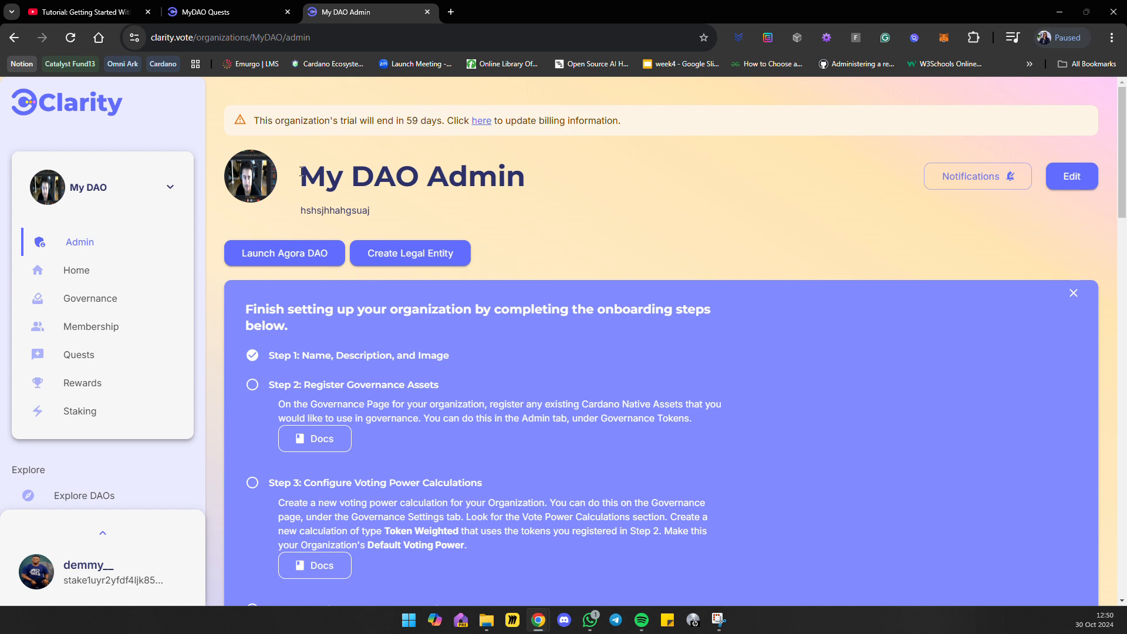
{"action": "left_click_drag", "start_coordinate": [313, 175], "coordinate": [461, 210]}
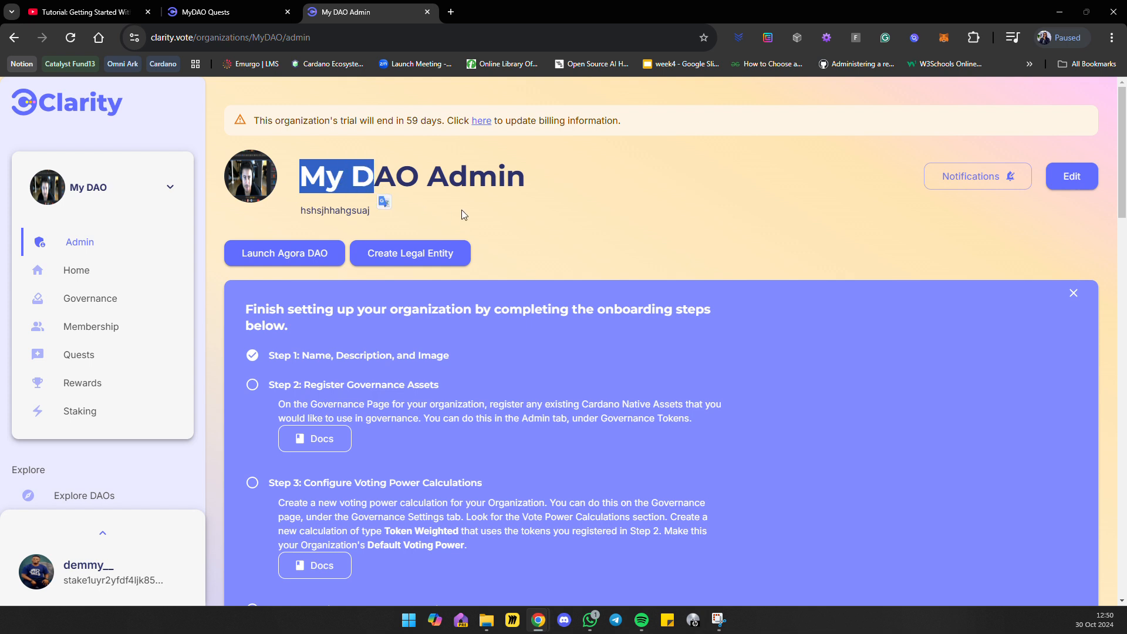
{"action": "left_click", "coordinate": [486, 201]}
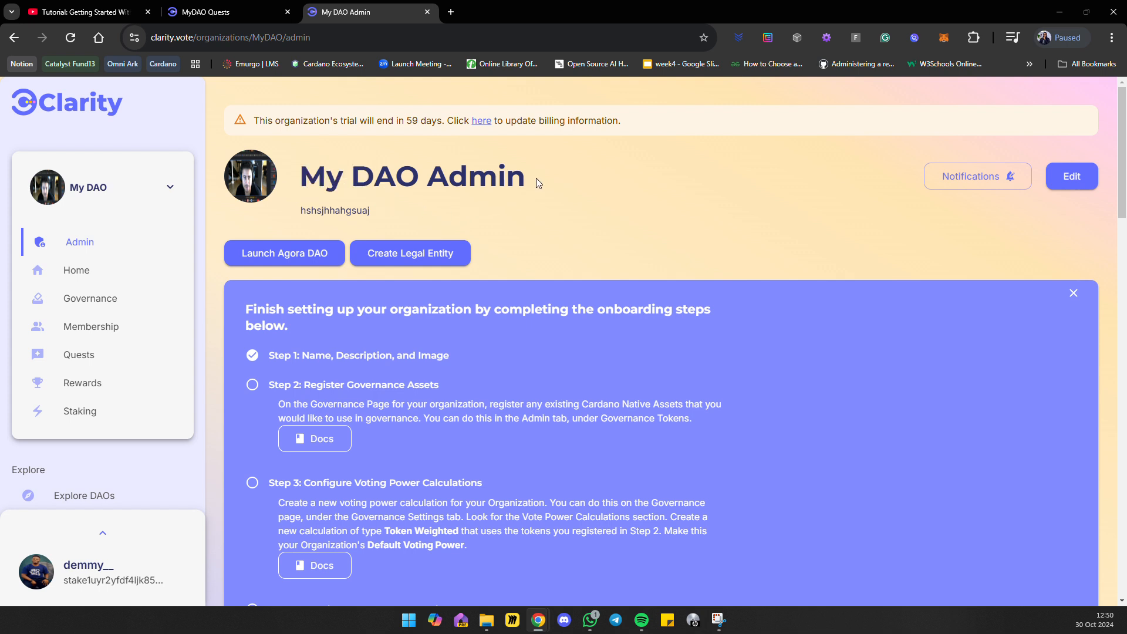